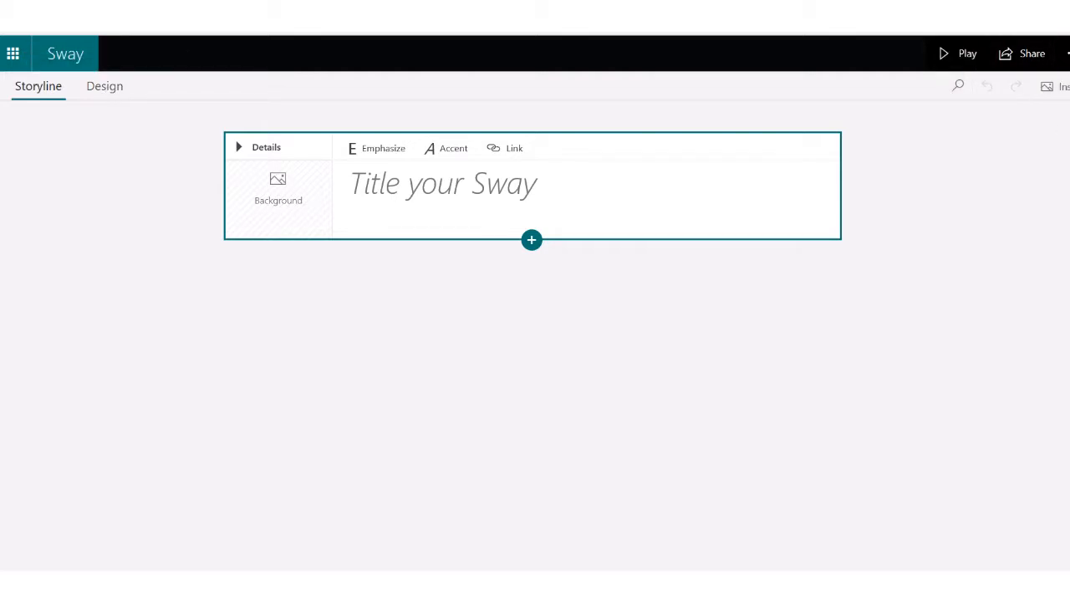
Step: Title the Sway "Steve Jobs"
click(419, 185)
text(Steve Jo)
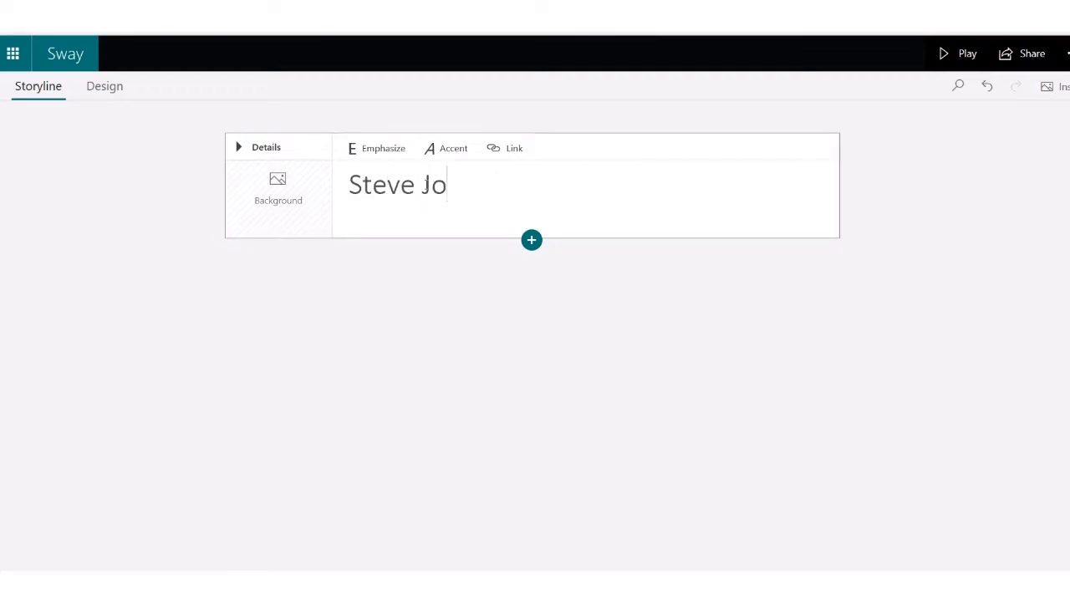
text(bs)
Step: Try the Emphasize, Accent and Link options on the title text without keeping any of them
drag(350, 184, 476, 185)
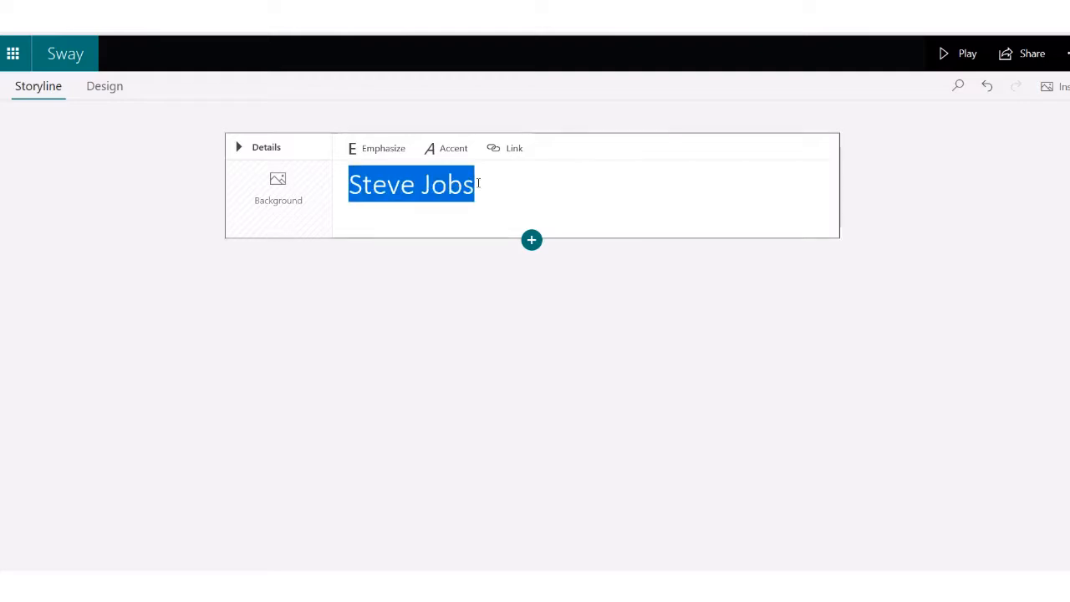
click(378, 151)
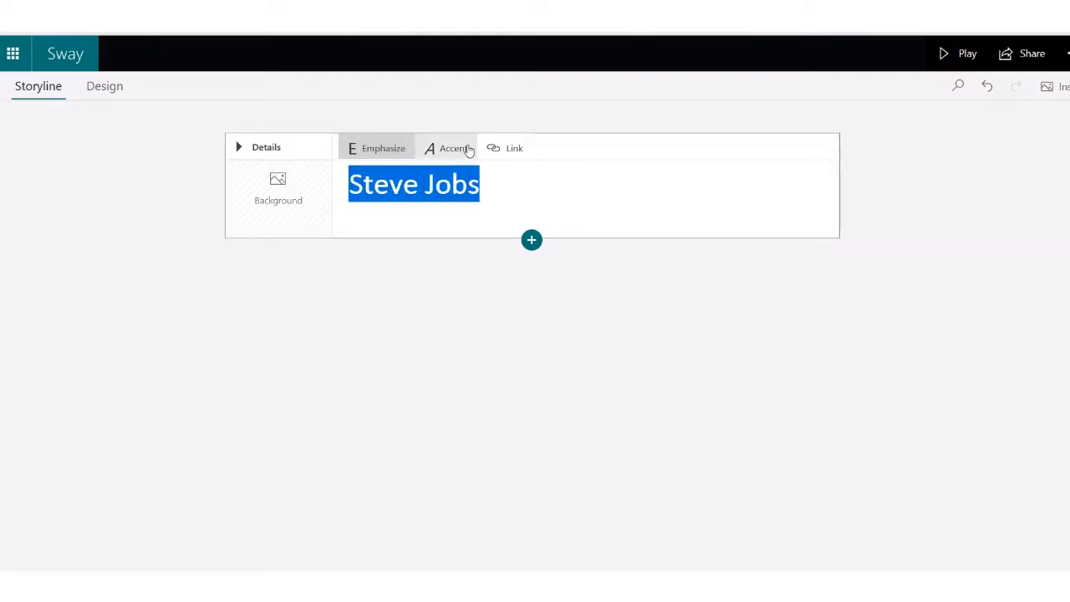
click(443, 153)
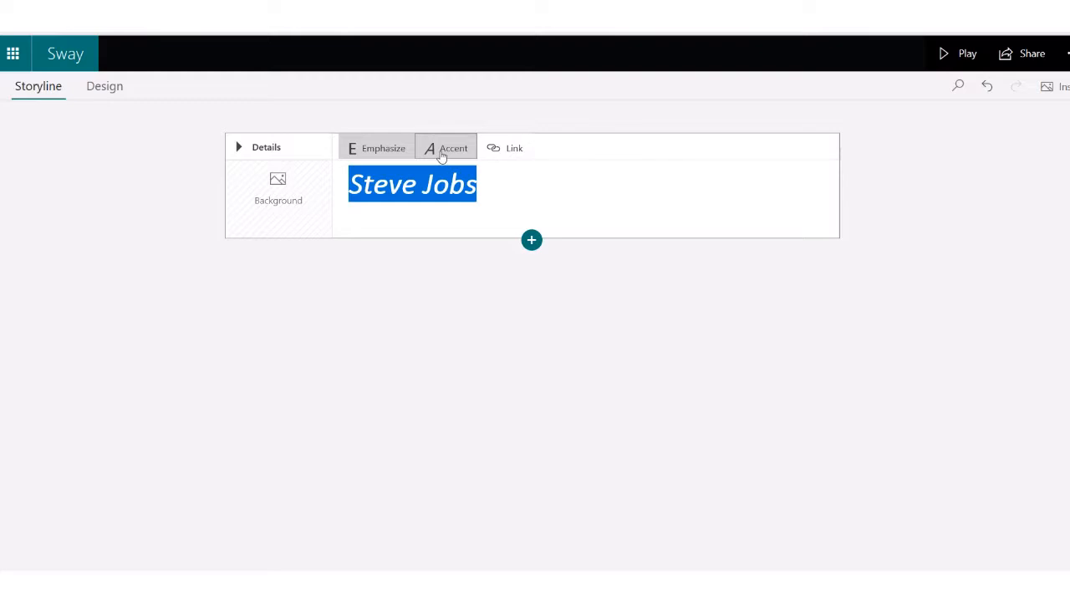
click(440, 156)
click(370, 150)
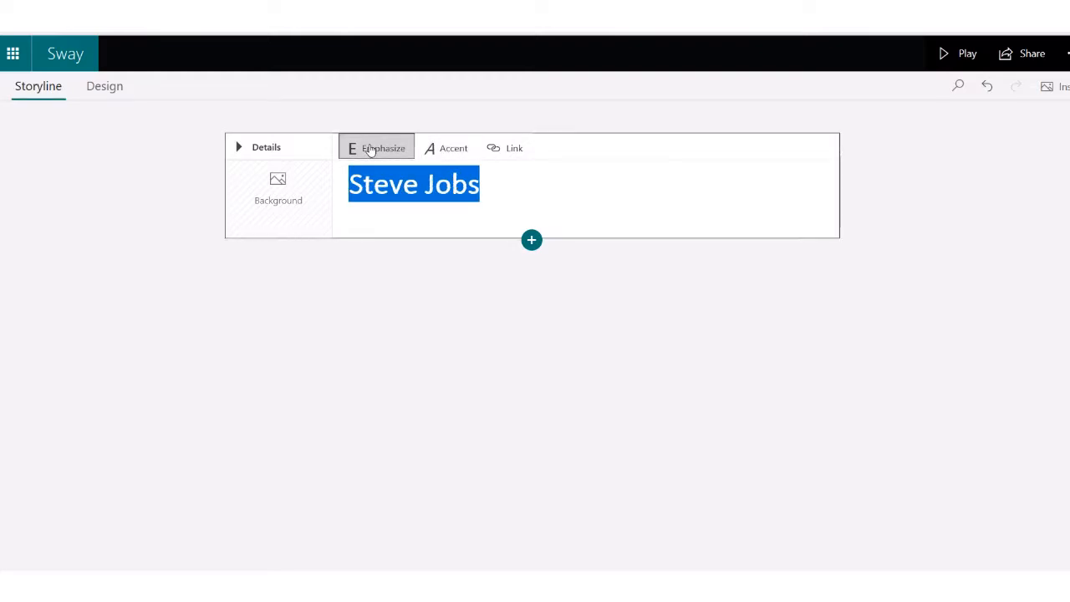
click(505, 152)
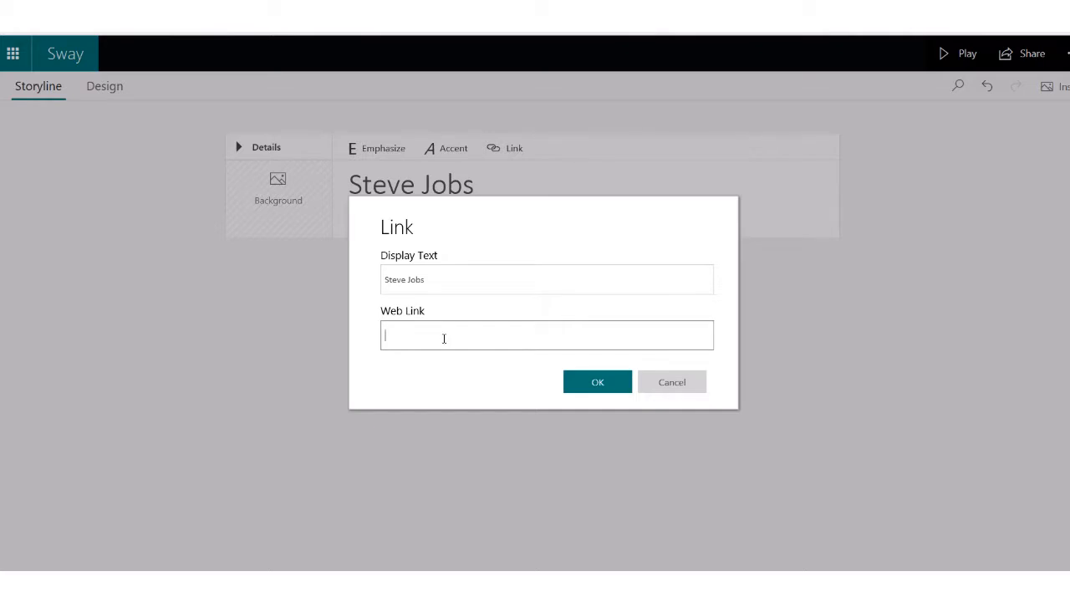
click(597, 384)
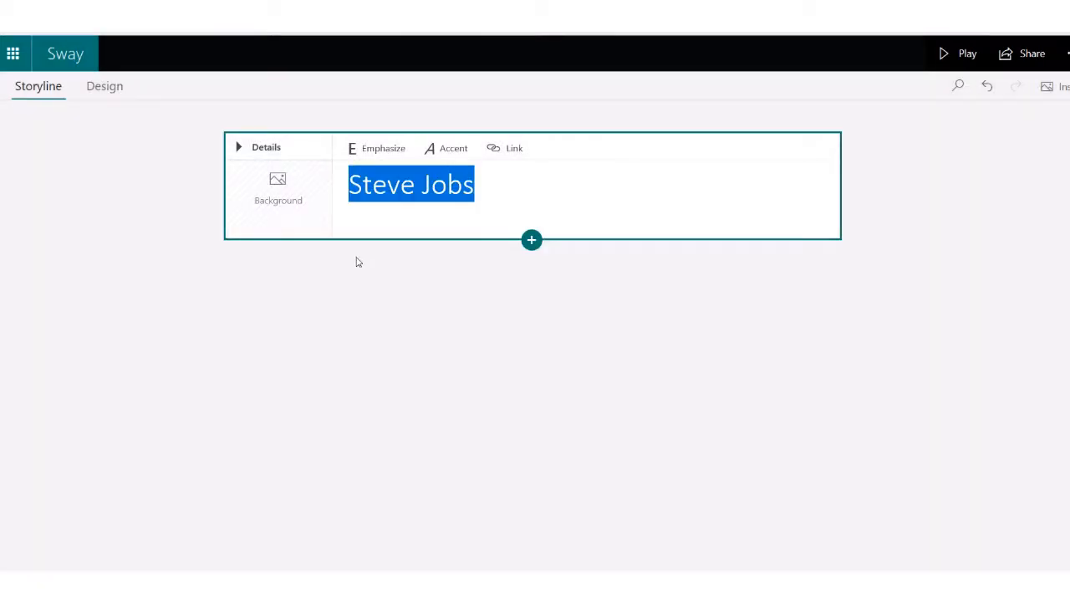
Step: Set the 640 x 584 black-and-white portrait from the suggested Steve Jobs image search as the title card's background
click(279, 189)
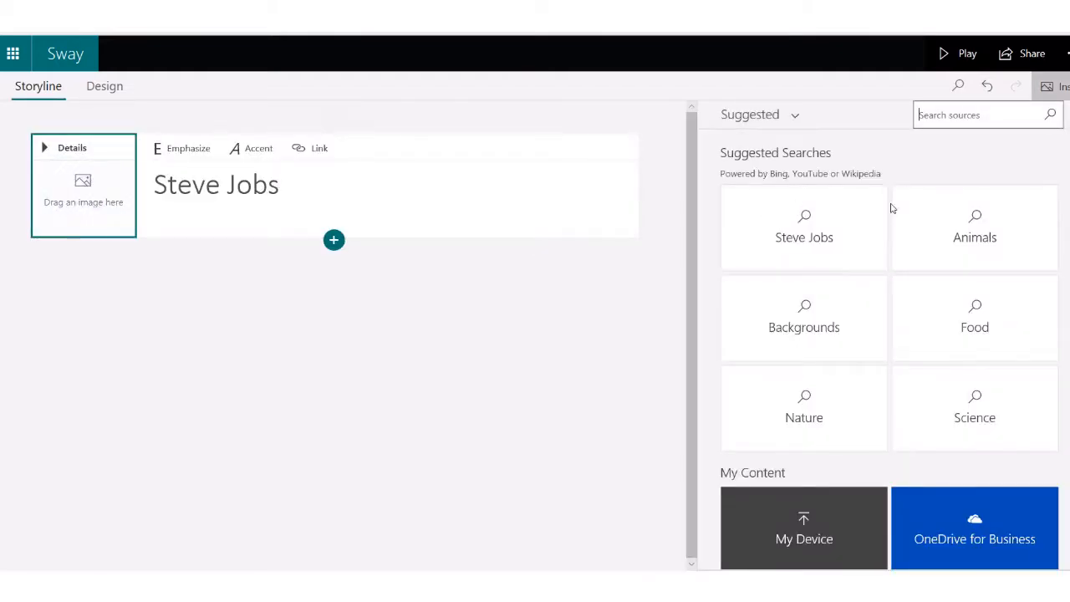
click(805, 226)
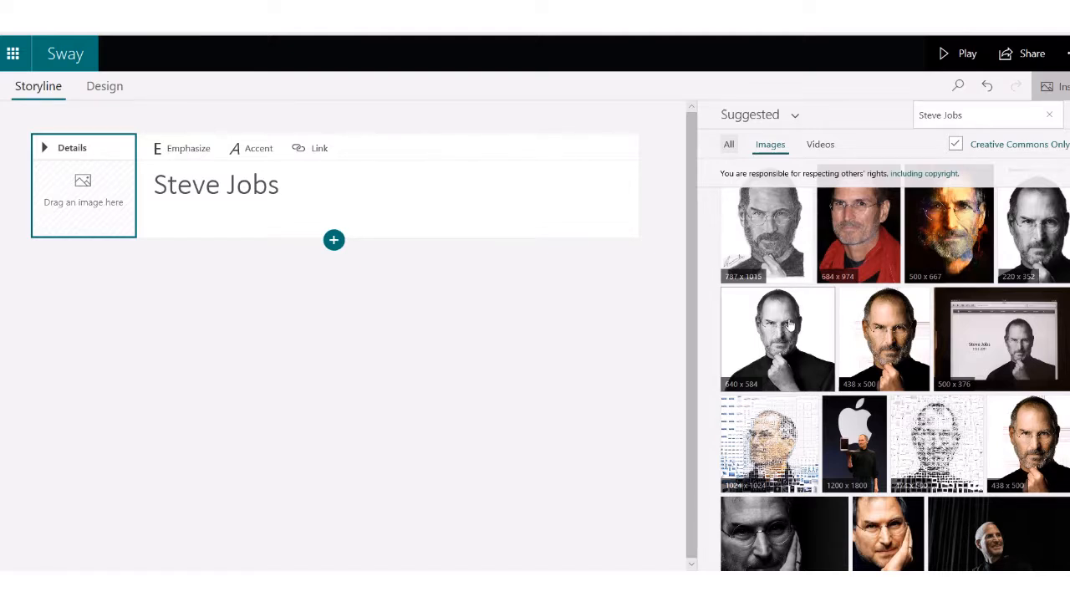
mouse_move(792, 333)
mouse_down()
mouse_move(611, 313)
mouse_move(125, 199)
mouse_move(574, 296)
mouse_move(818, 333)
mouse_move(803, 334)
mouse_up()
click(803, 335)
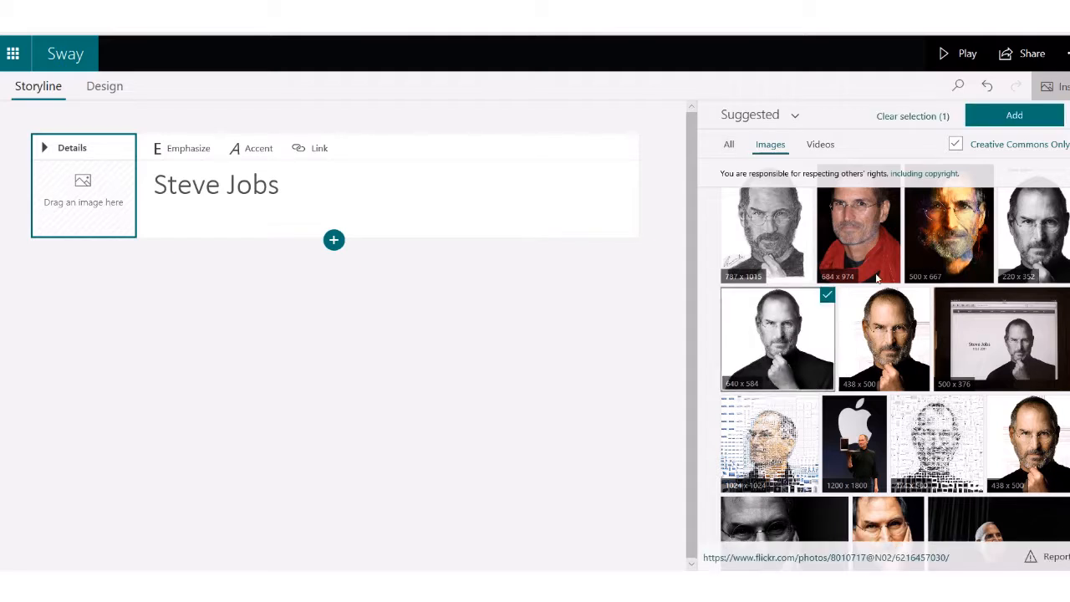
click(1001, 115)
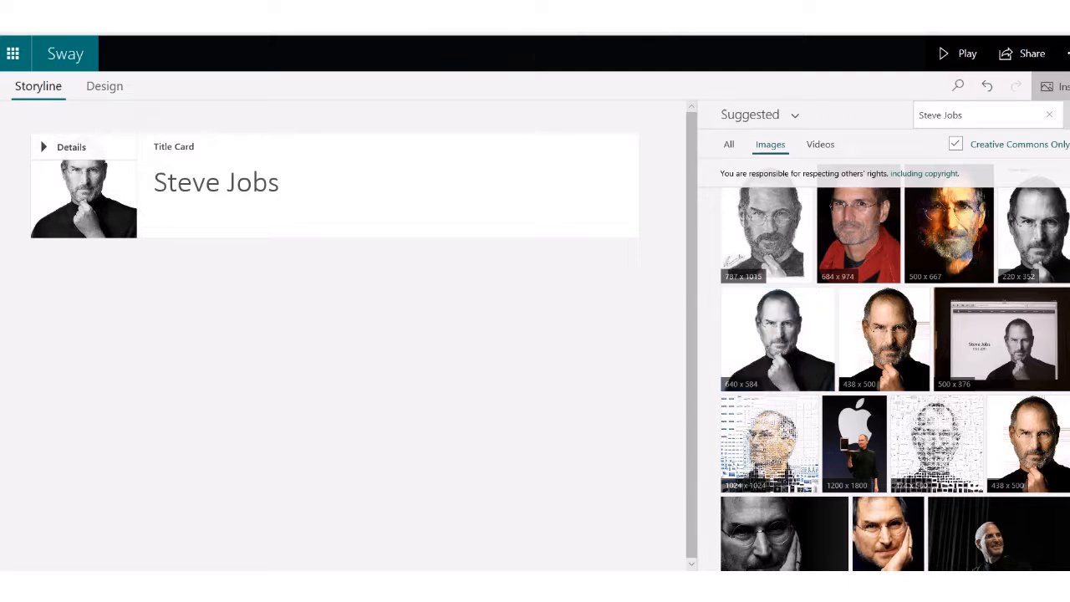
click(1060, 87)
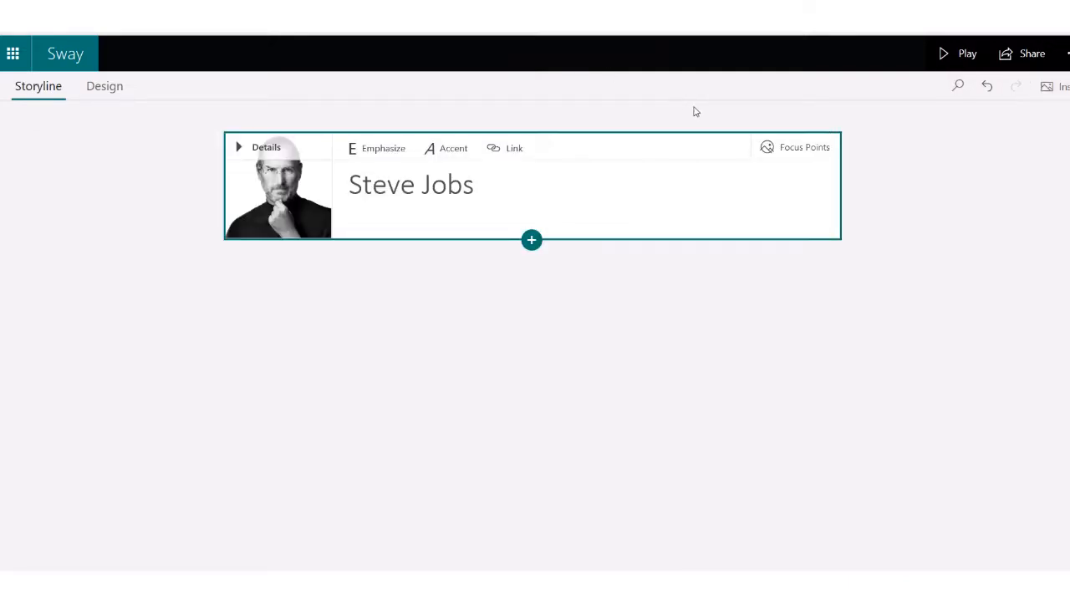
Step: Place focus points on the title image's head and chin, and mark the entire image as important
click(777, 150)
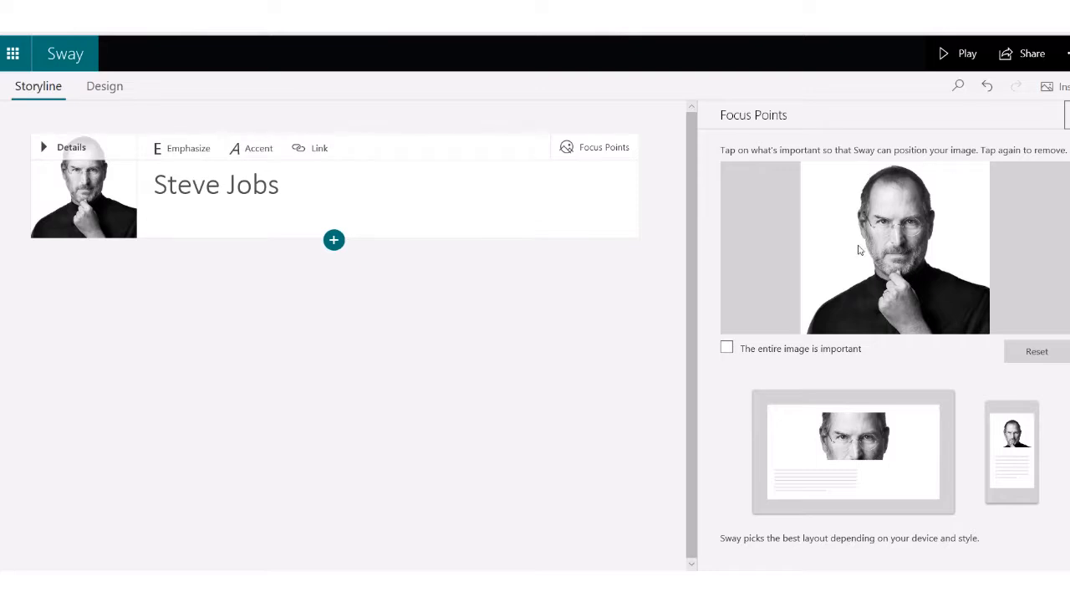
click(897, 174)
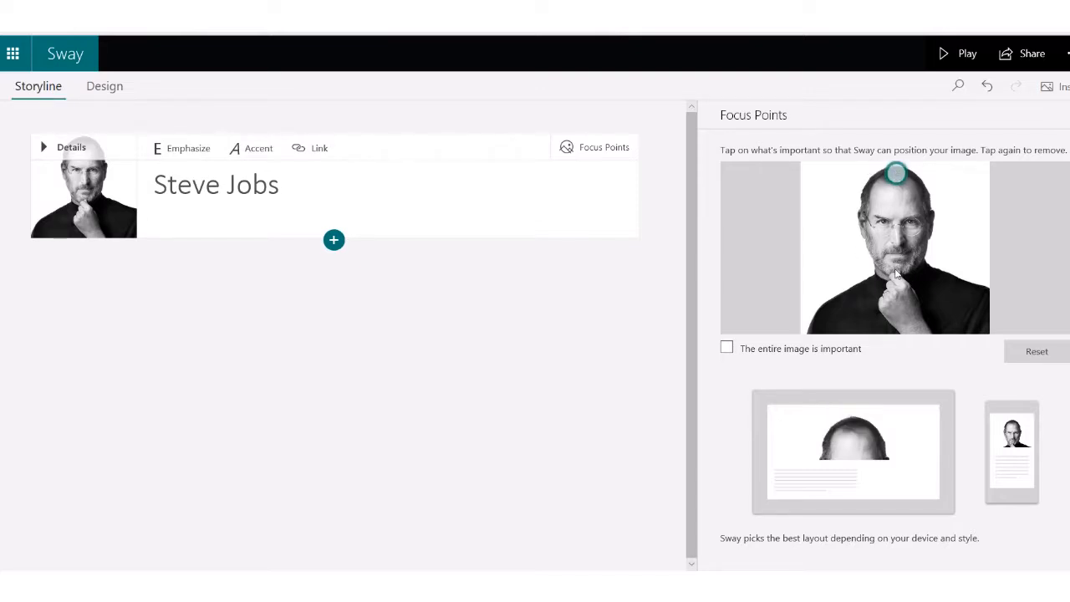
click(896, 270)
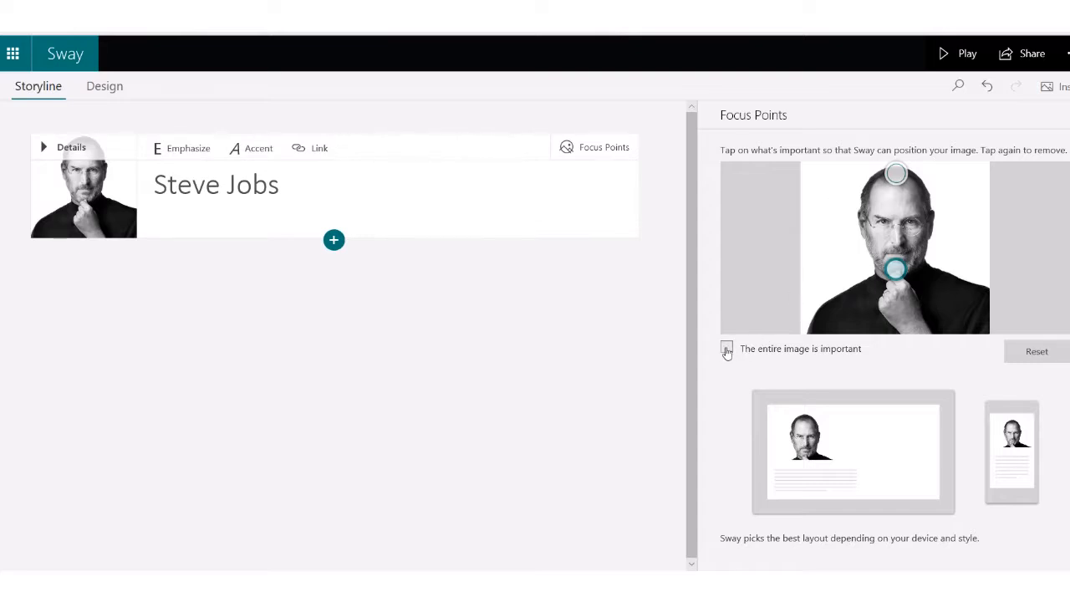
click(727, 350)
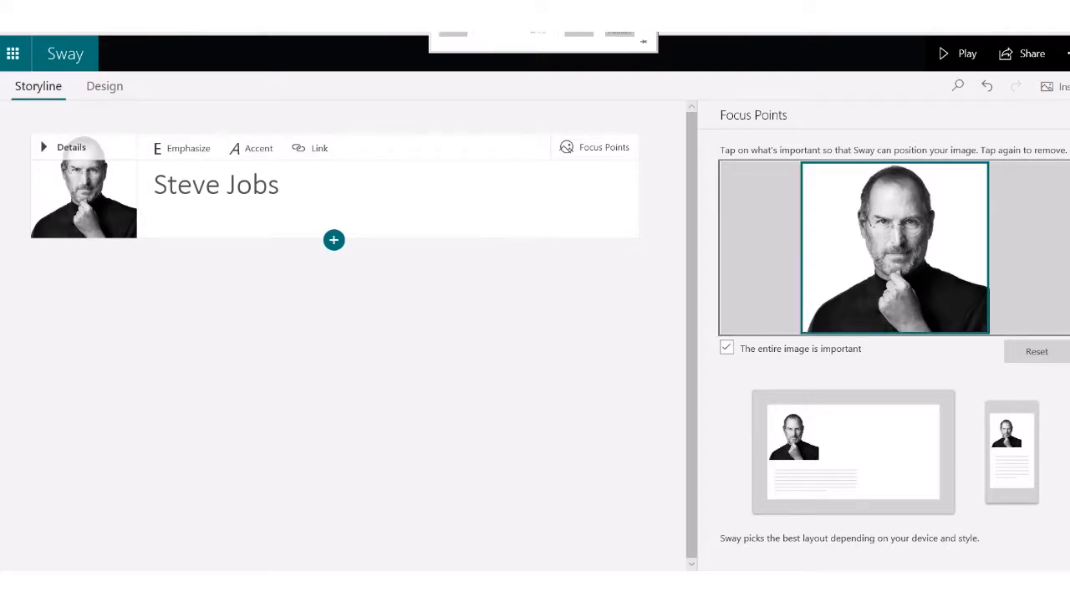
click(371, 95)
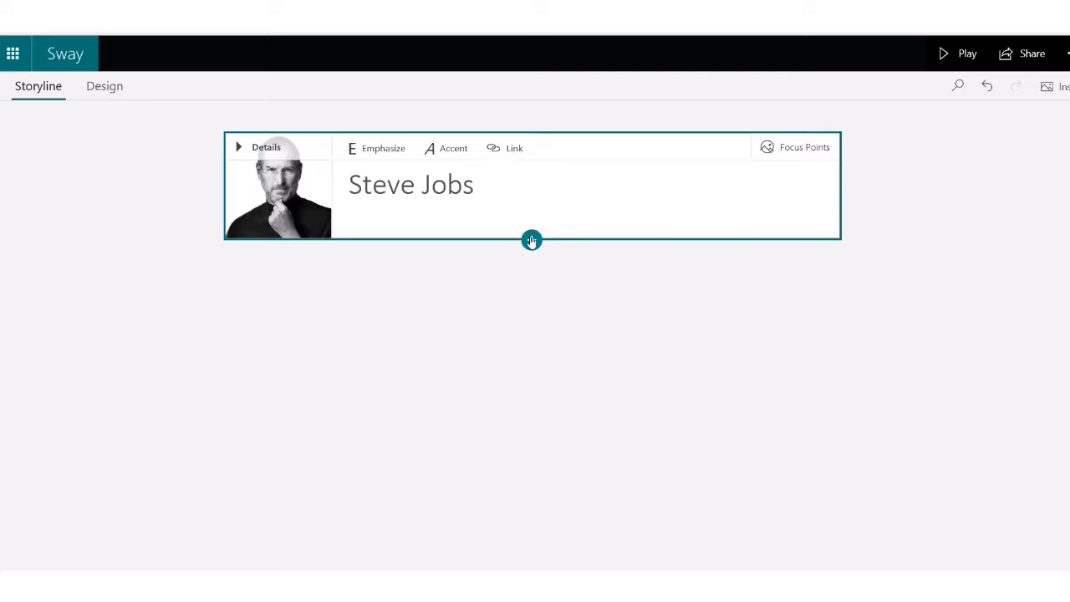
Step: Add a Heading 1 card below the title card with the heading "Background"
click(532, 241)
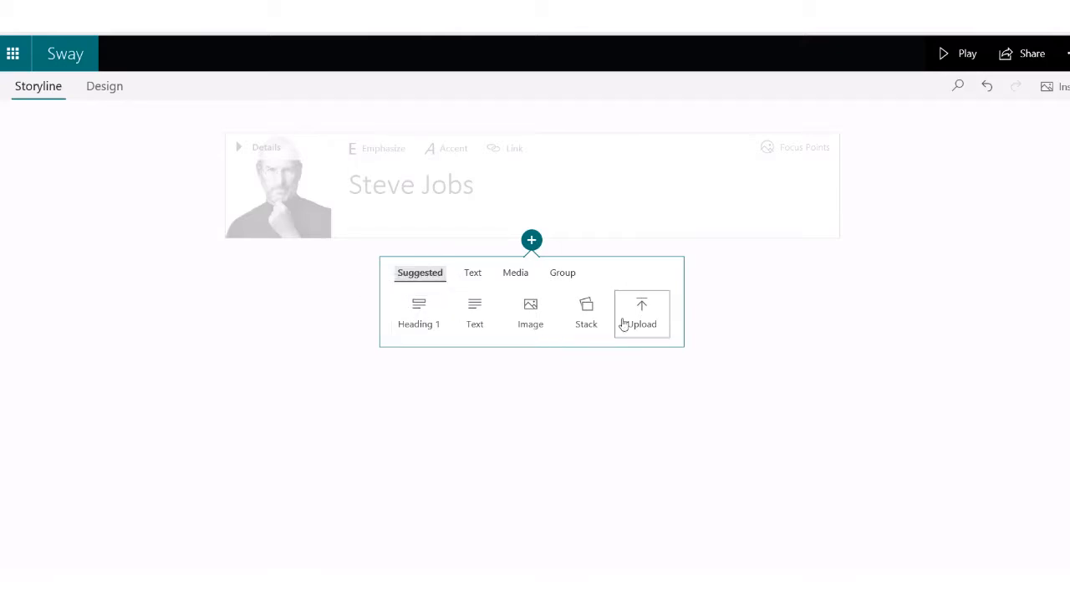
click(419, 310)
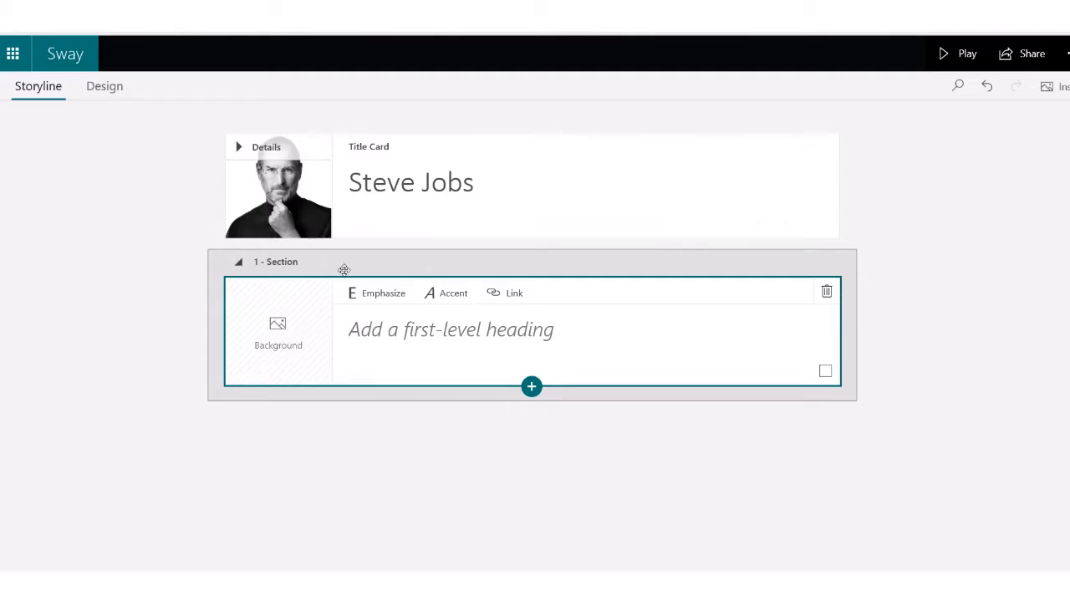
click(423, 331)
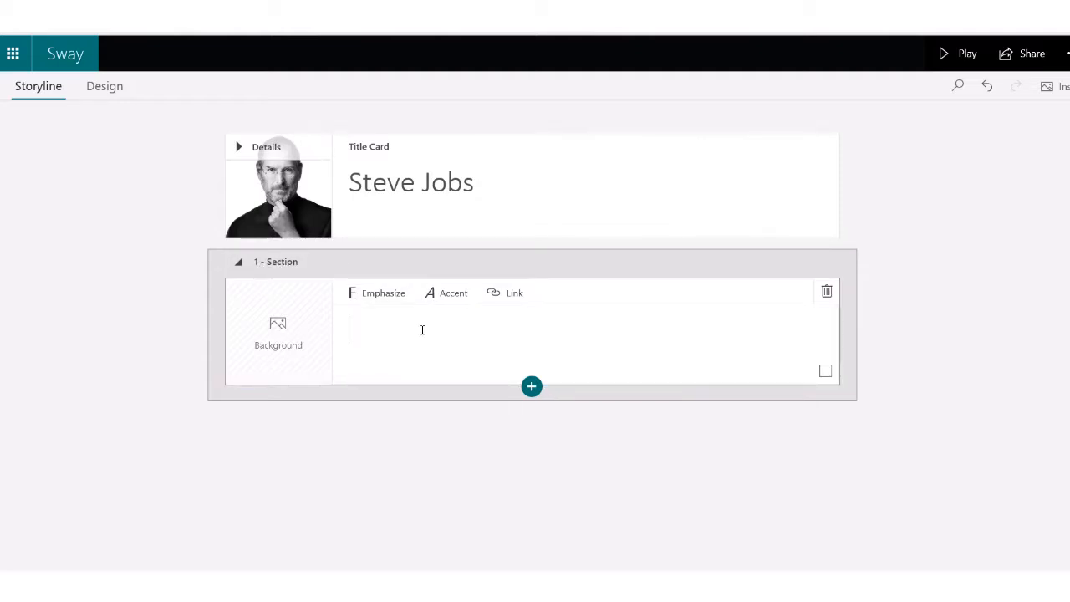
text(Background)
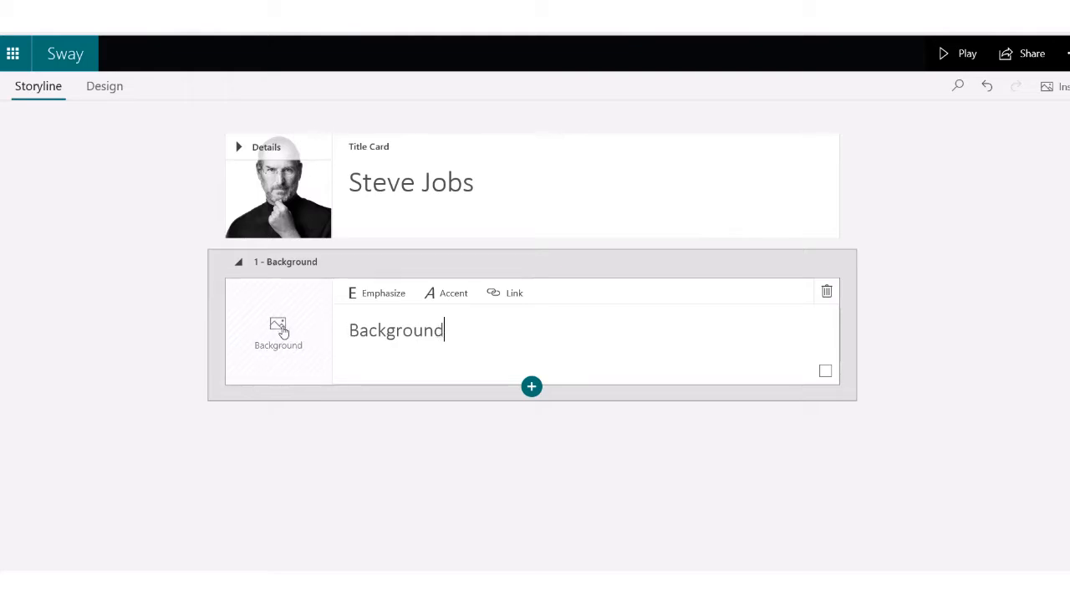
Step: Set the 188 x 250 color portrait from the Steve Jobs image results as the Background heading card's background image
click(279, 328)
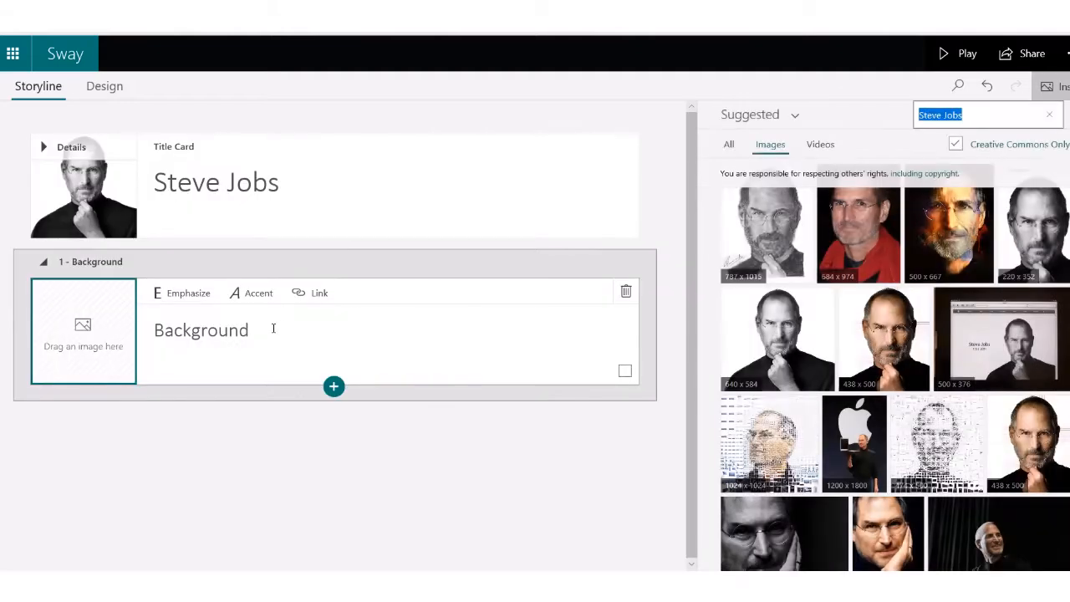
scroll(817, 407, down, 3)
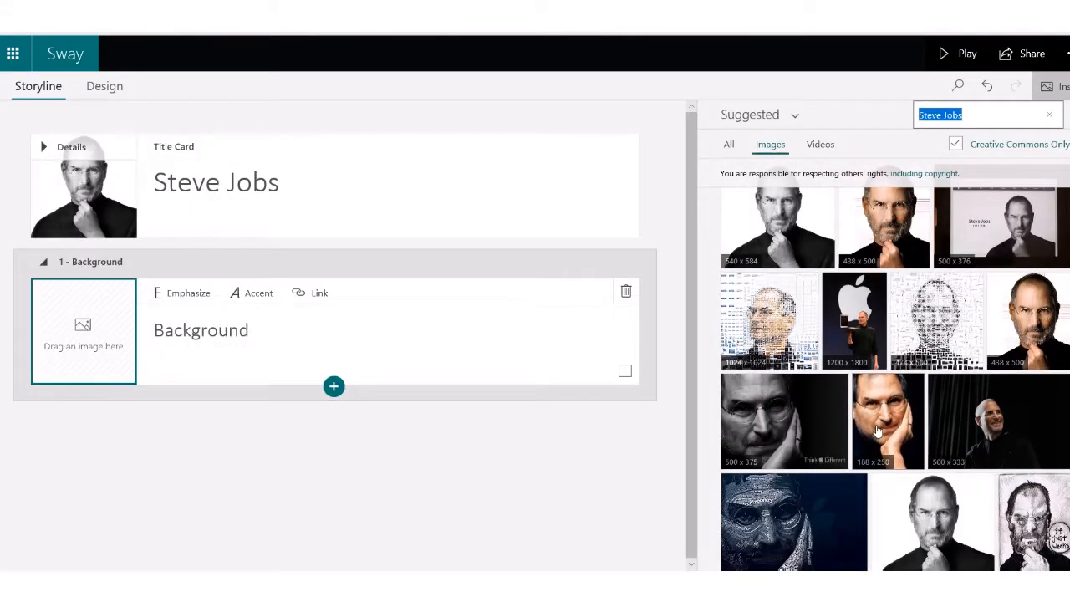
click(888, 370)
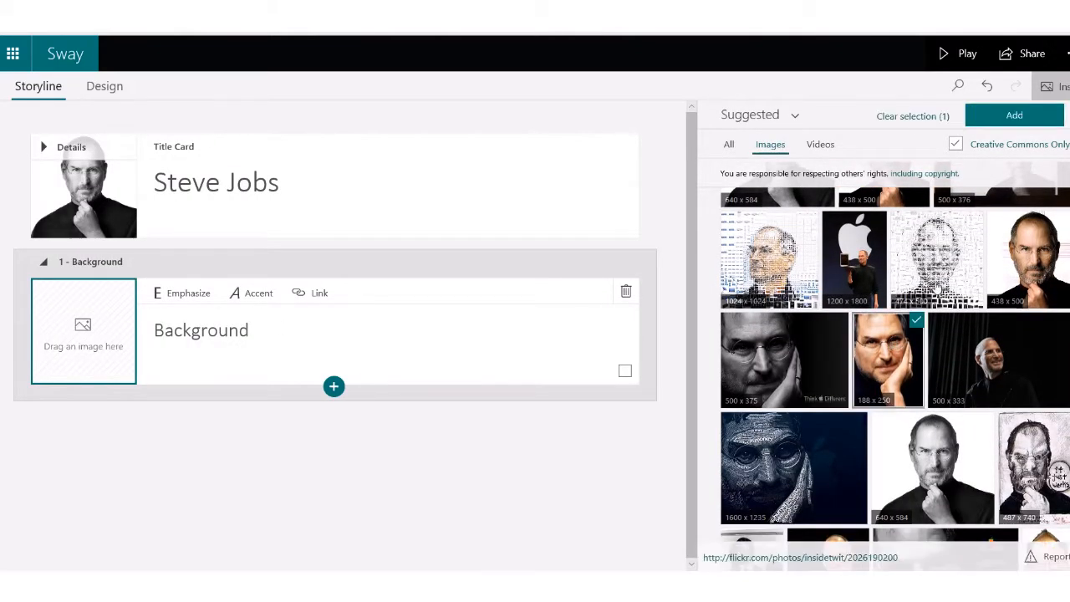
click(1009, 122)
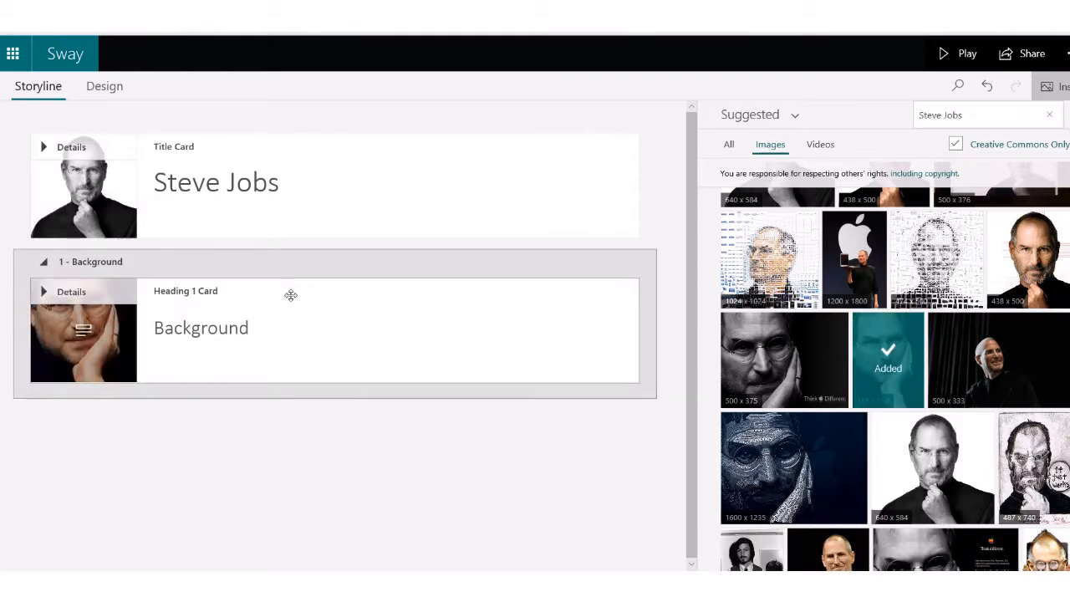
click(629, 346)
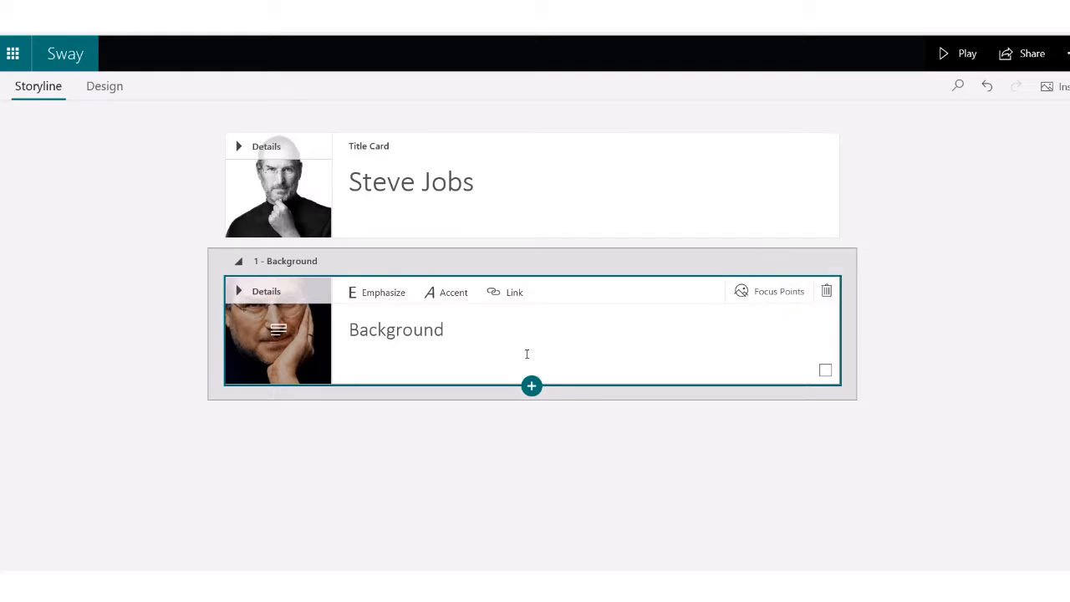
Step: Add a second Heading 1 section below the Background section and delete it
click(527, 478)
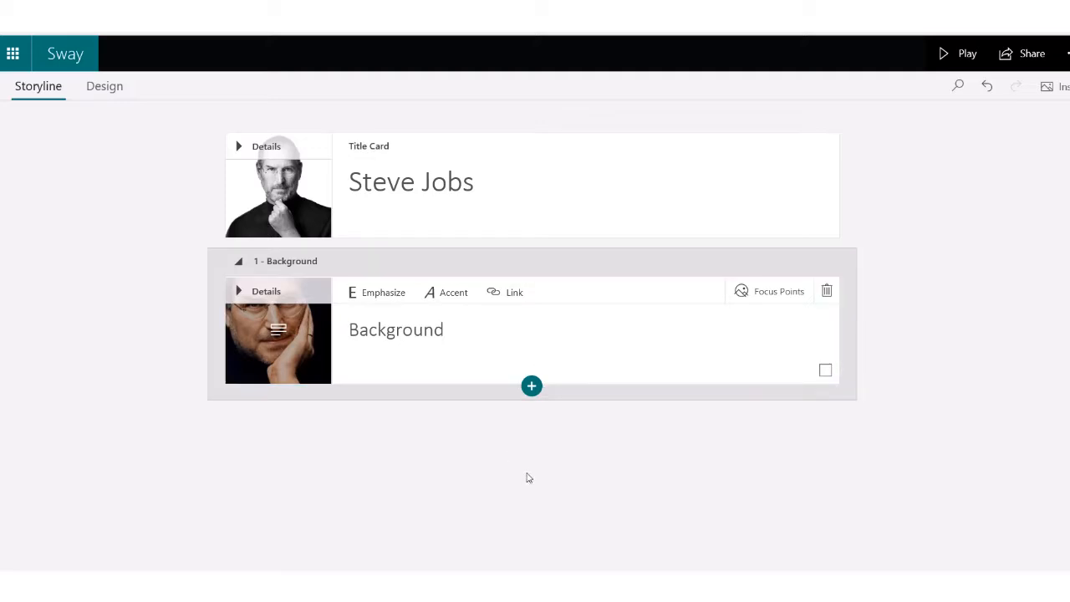
click(532, 387)
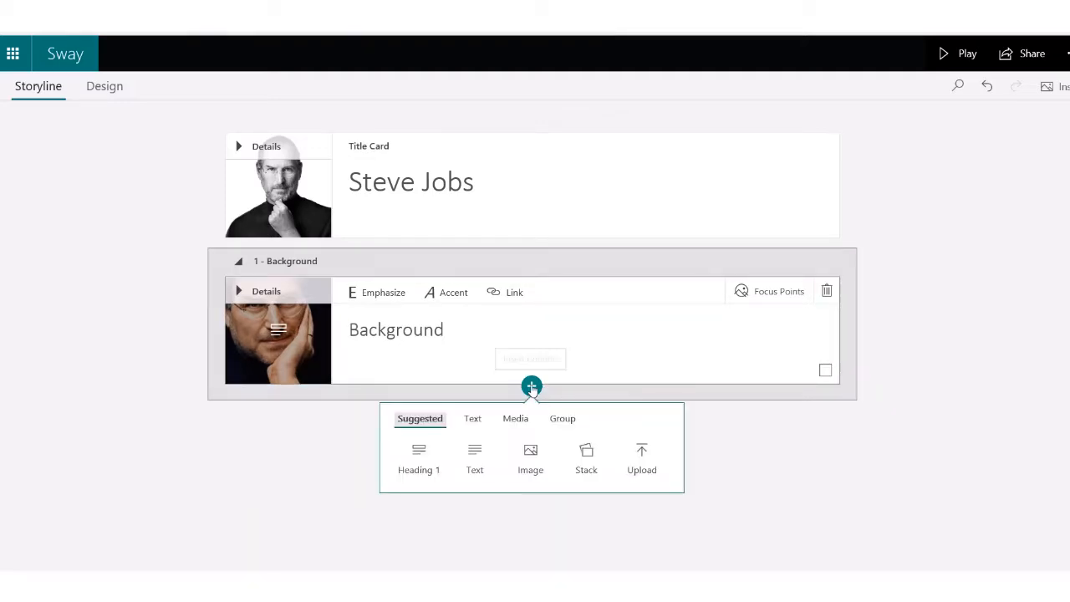
click(419, 461)
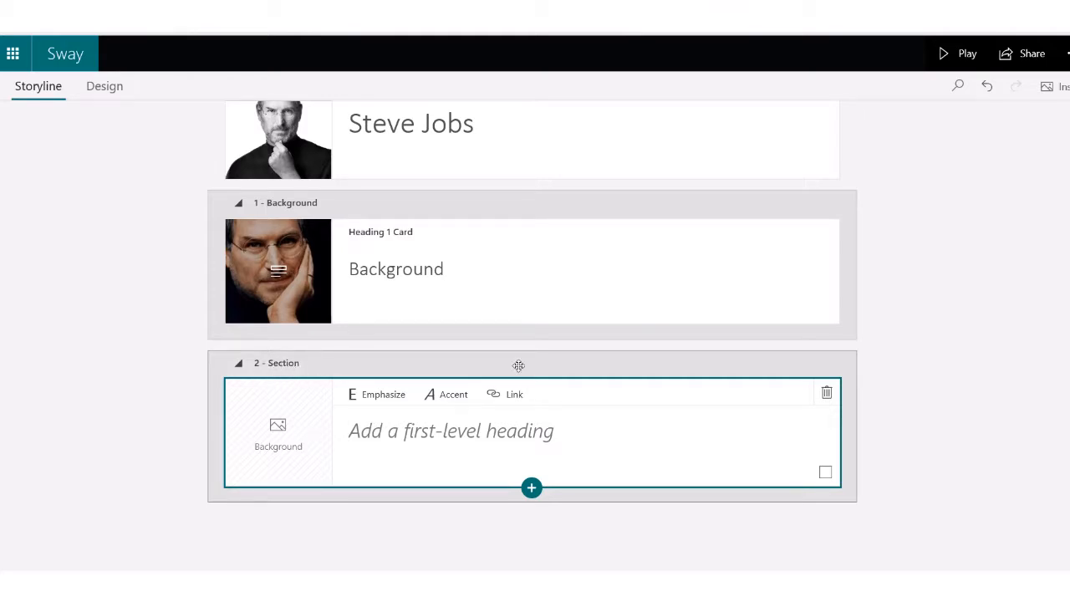
click(826, 396)
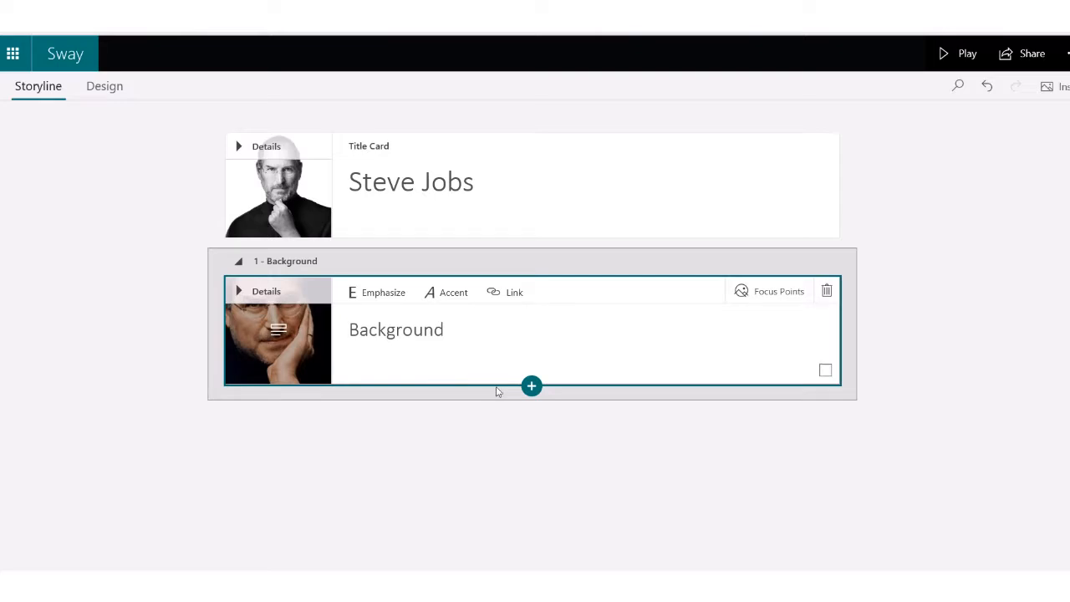
Step: Insert a Text card under the Background heading card
click(531, 386)
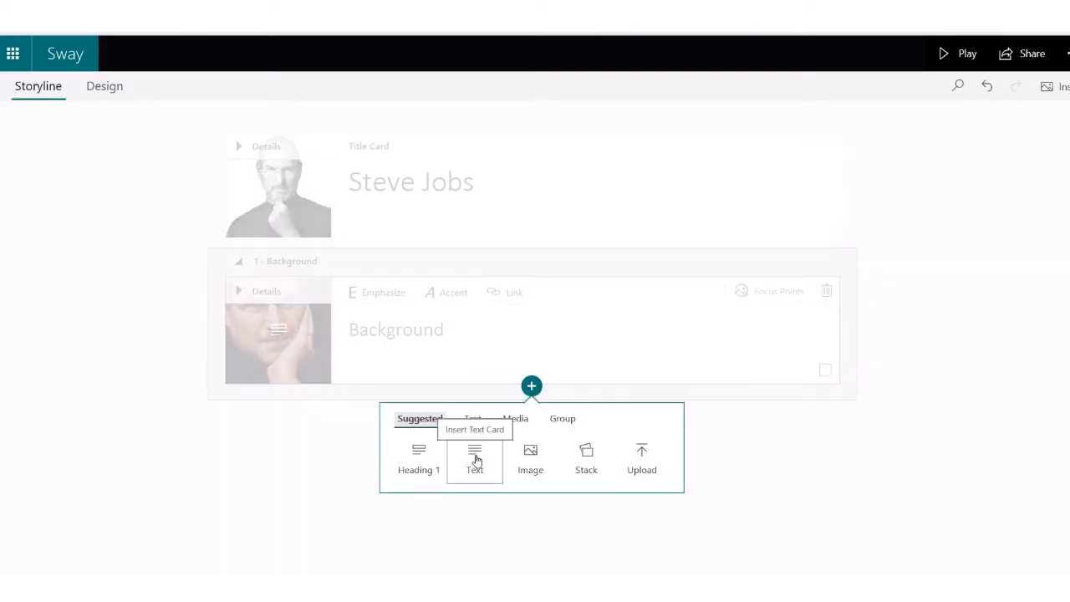
click(475, 459)
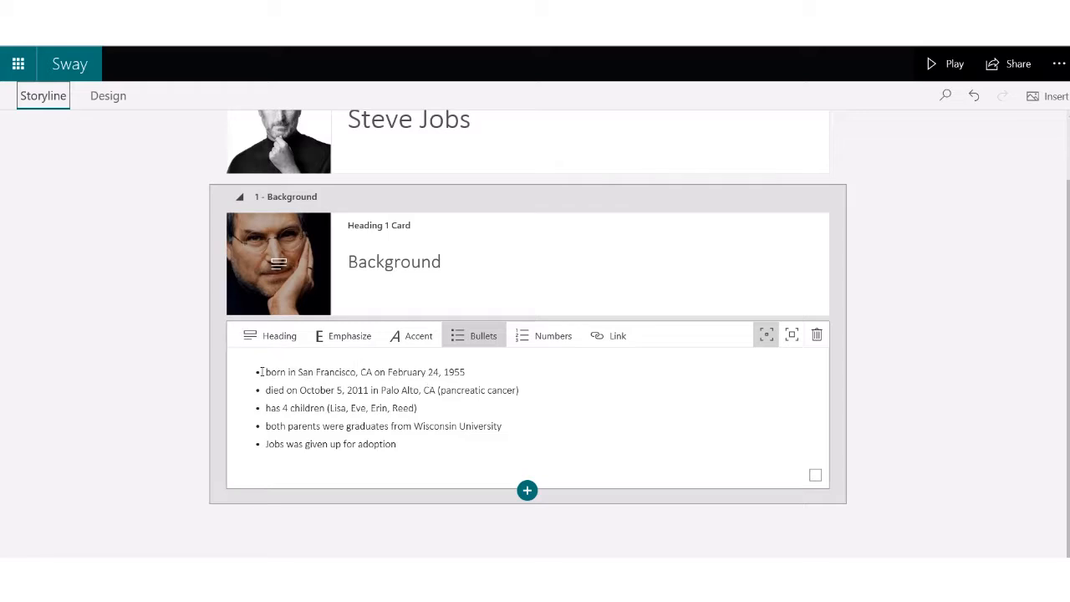
Step: Try Accent and Emphasize formatting on all bulleted lines of the text card and remove both
drag(266, 370, 401, 461)
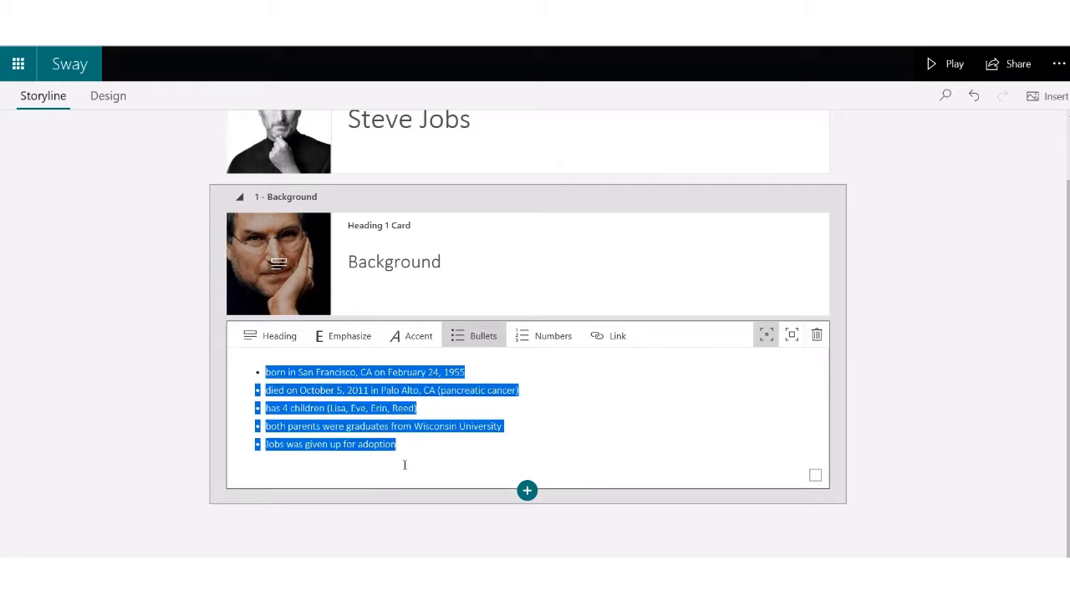
click(409, 341)
click(412, 342)
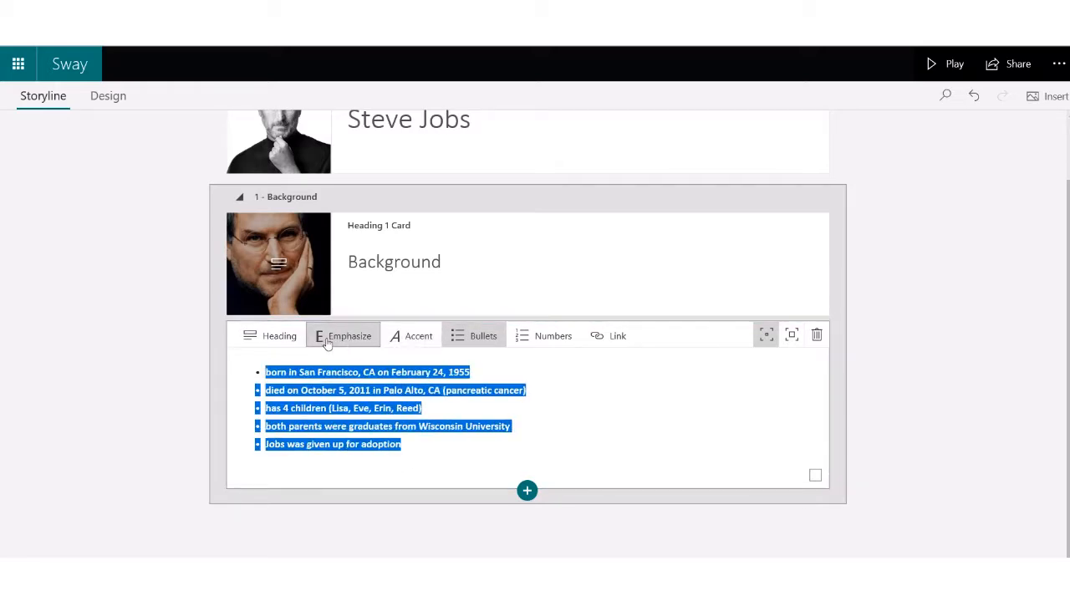
click(327, 343)
click(544, 406)
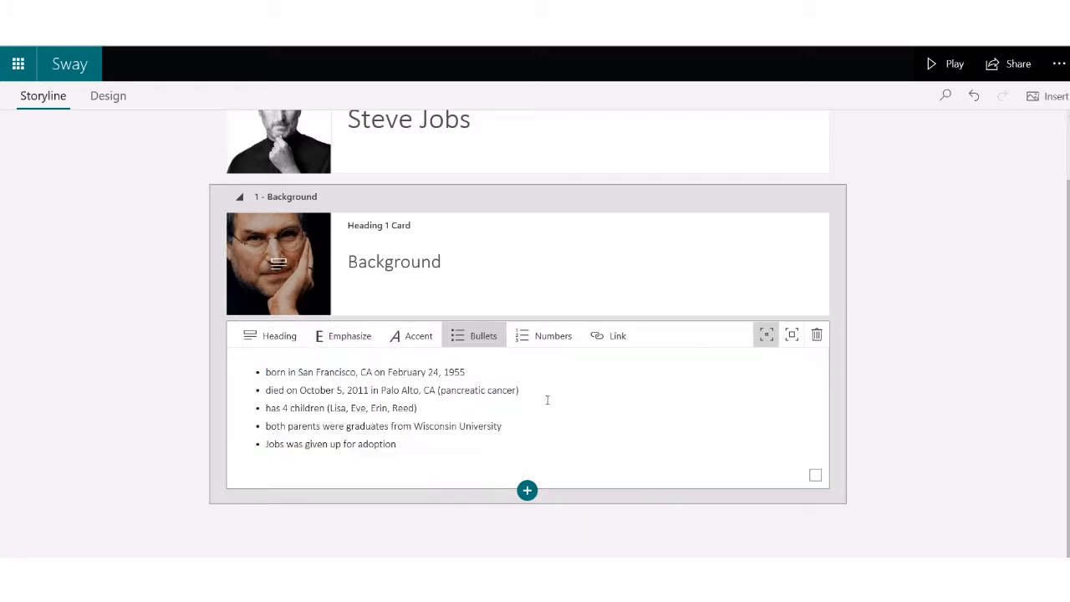
Step: Try numbered formatting and stronger card emphasis on the Background text card, restoring bullets and Subtle emphasis
click(530, 337)
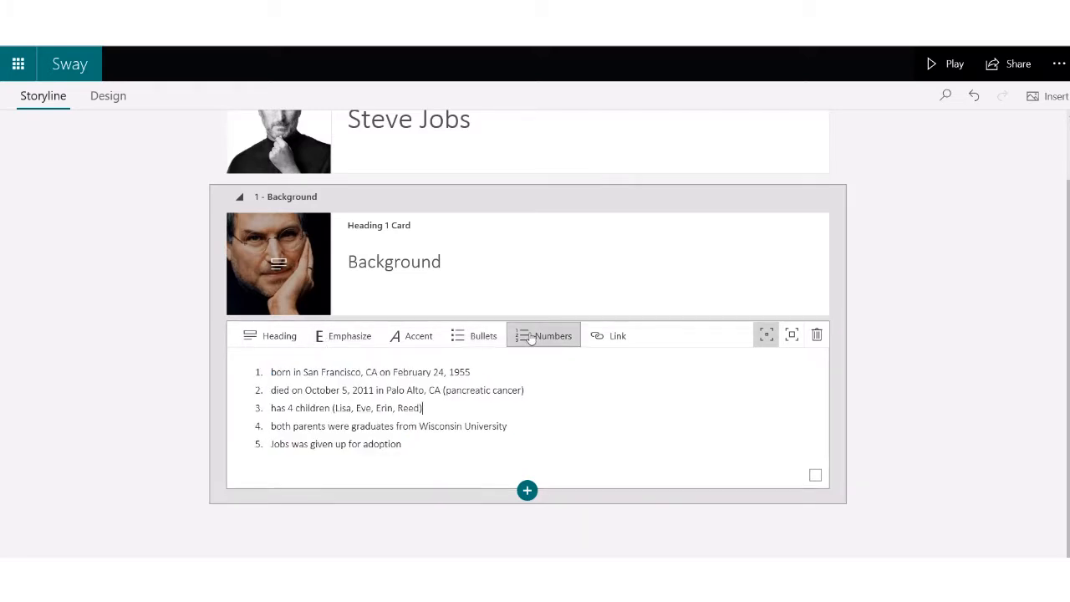
click(474, 338)
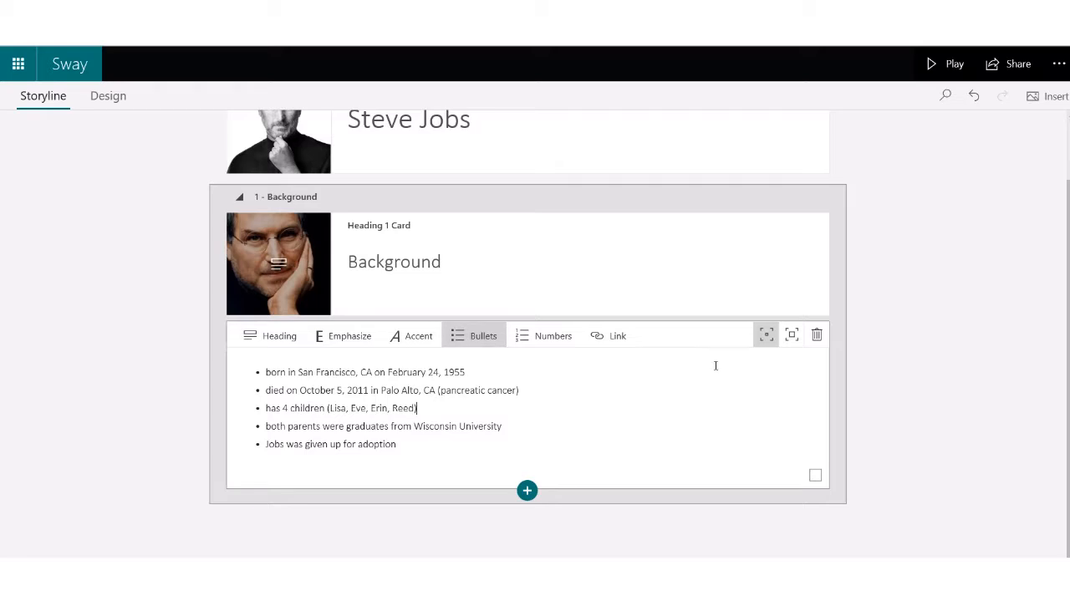
click(791, 336)
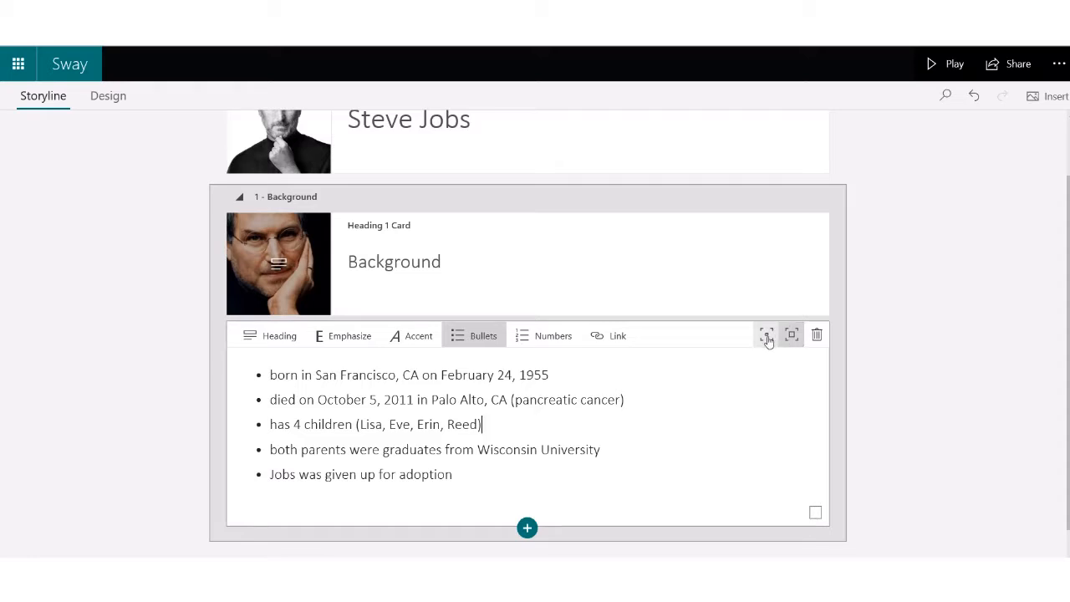
click(767, 336)
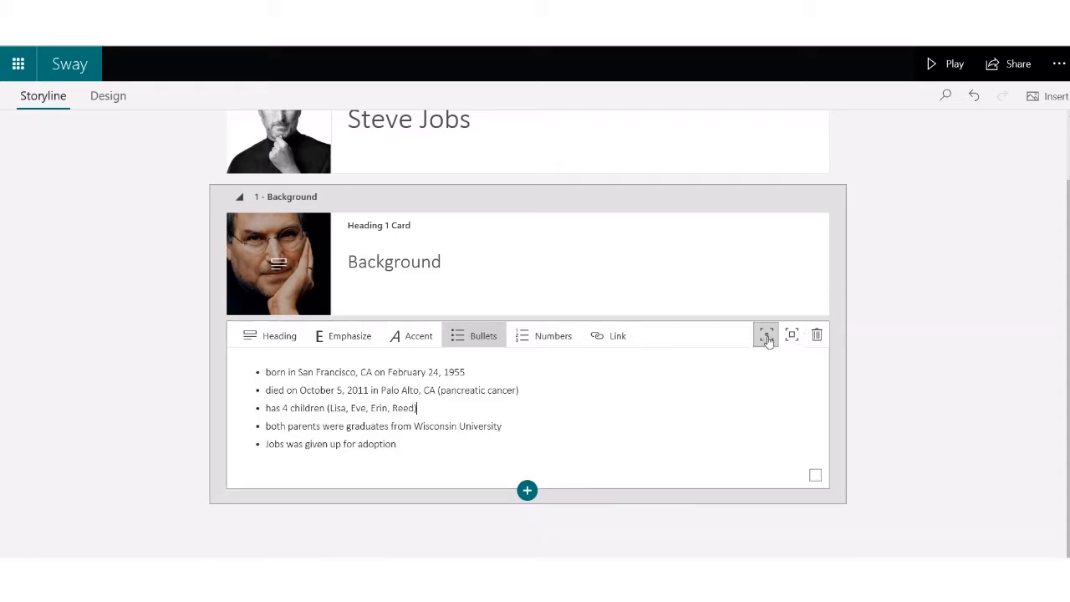
Step: Preview the presentation's design from the Steve Jobs title down to the bulleted Background text
click(109, 99)
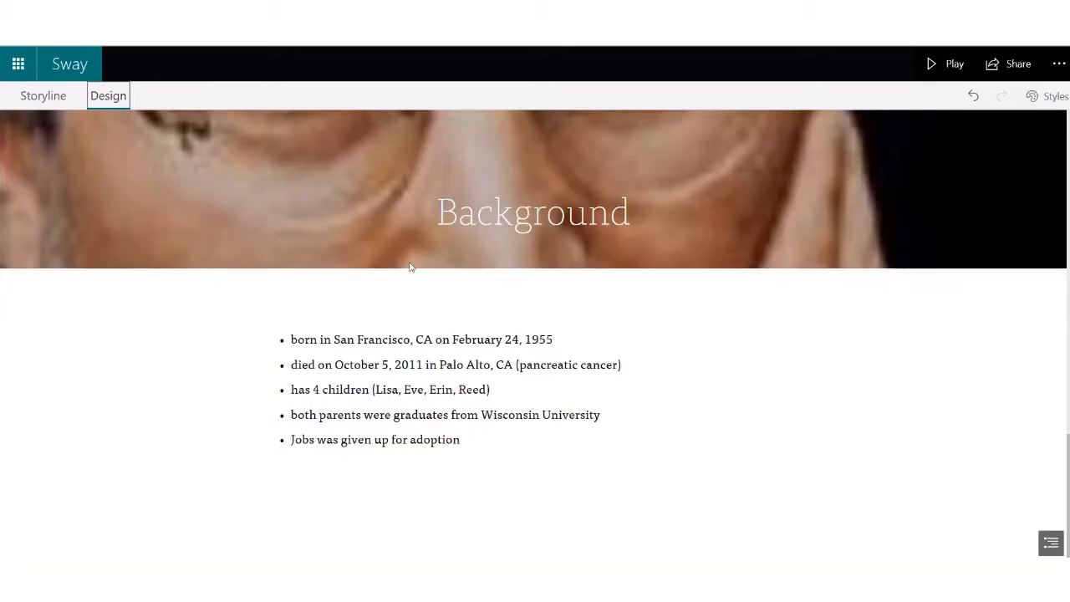
scroll(513, 392, up, 13)
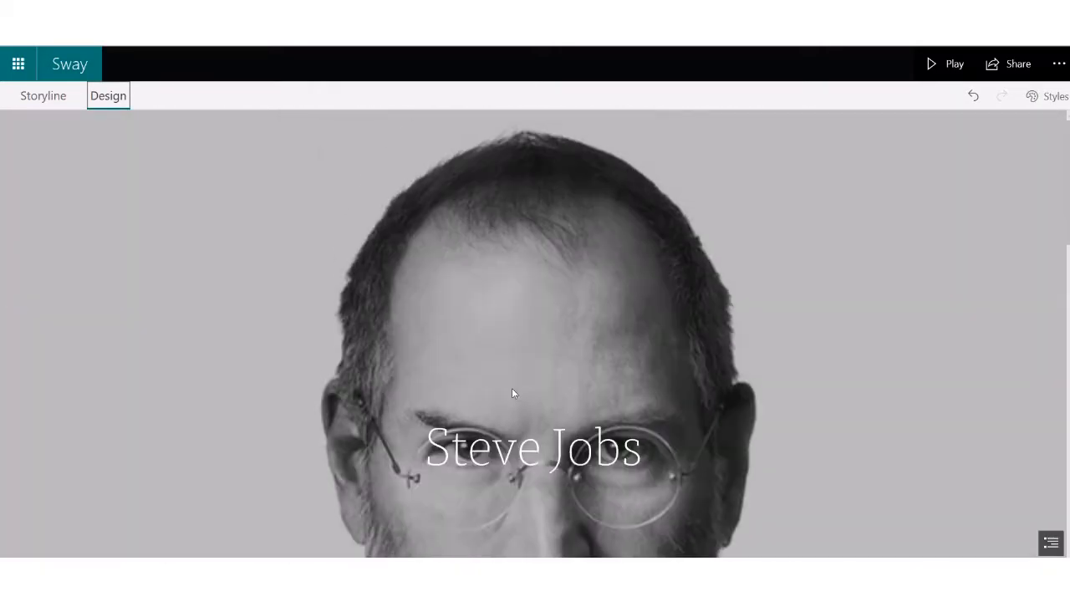
scroll(513, 392, down, 5)
scroll(513, 388, down, 5)
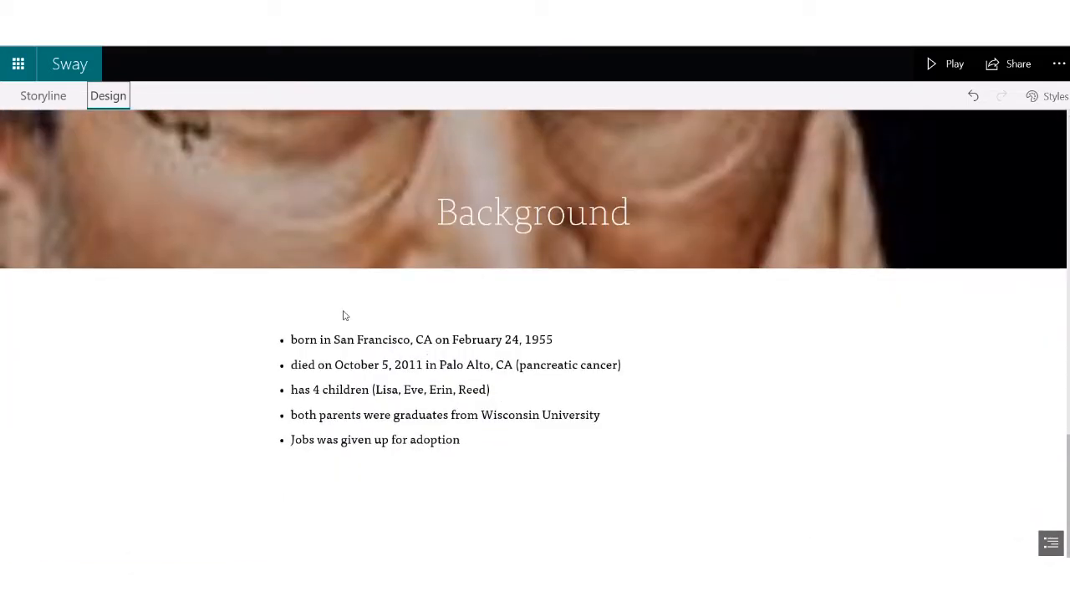
Step: Raise the Background text card's emphasis one level above Subtle and check its look in the design preview
click(43, 96)
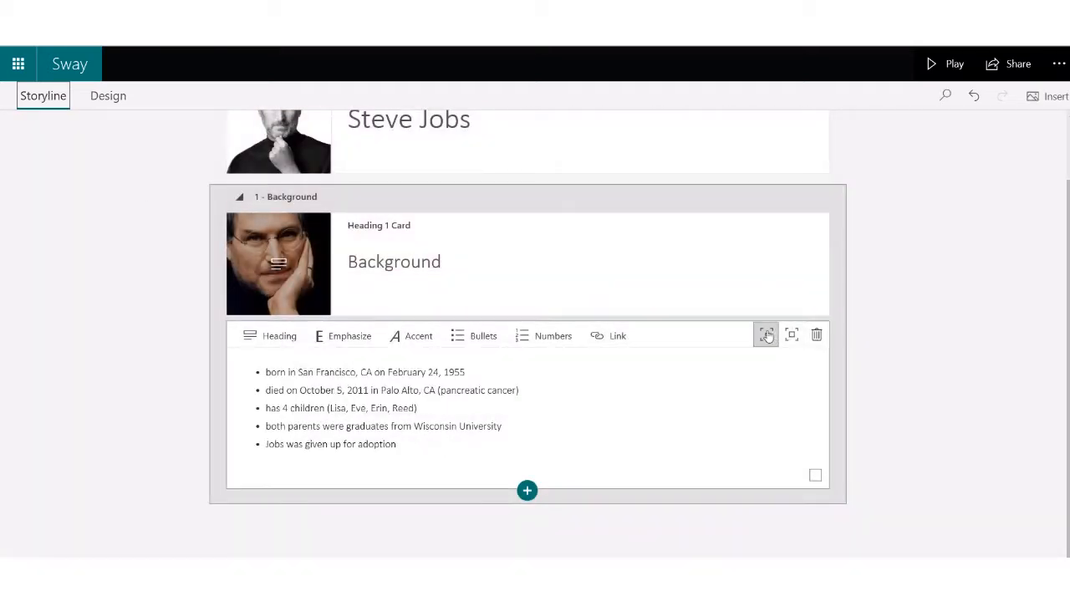
click(766, 336)
click(791, 336)
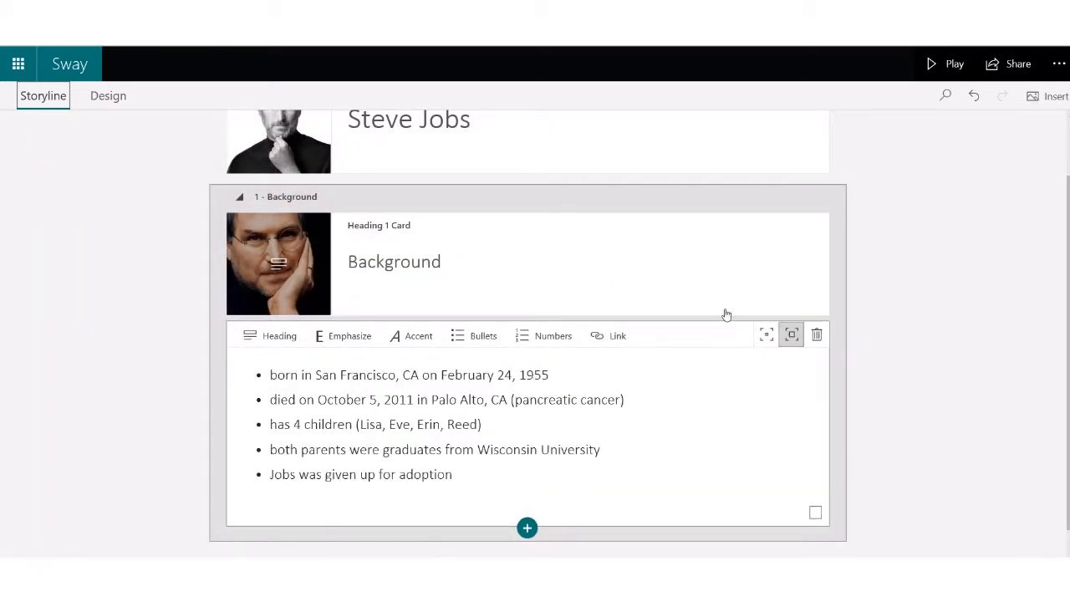
click(120, 101)
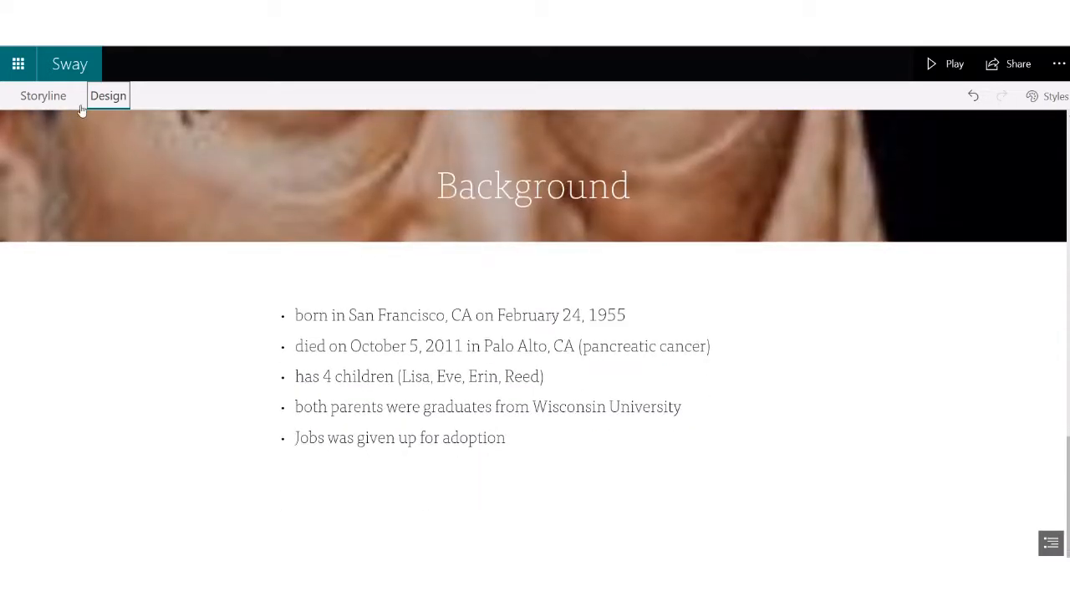
click(39, 101)
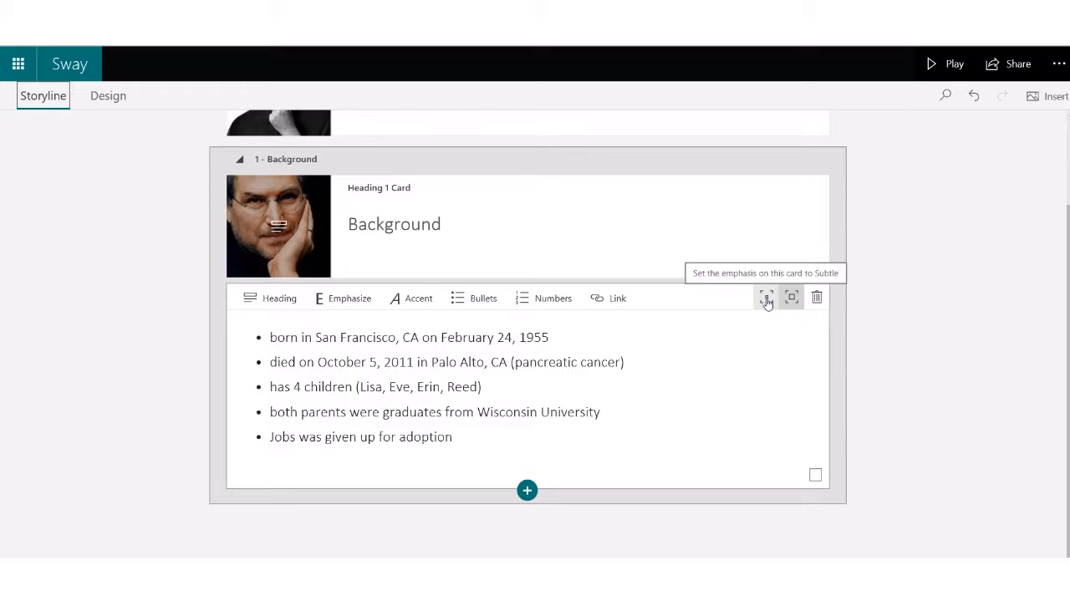
click(768, 301)
click(793, 338)
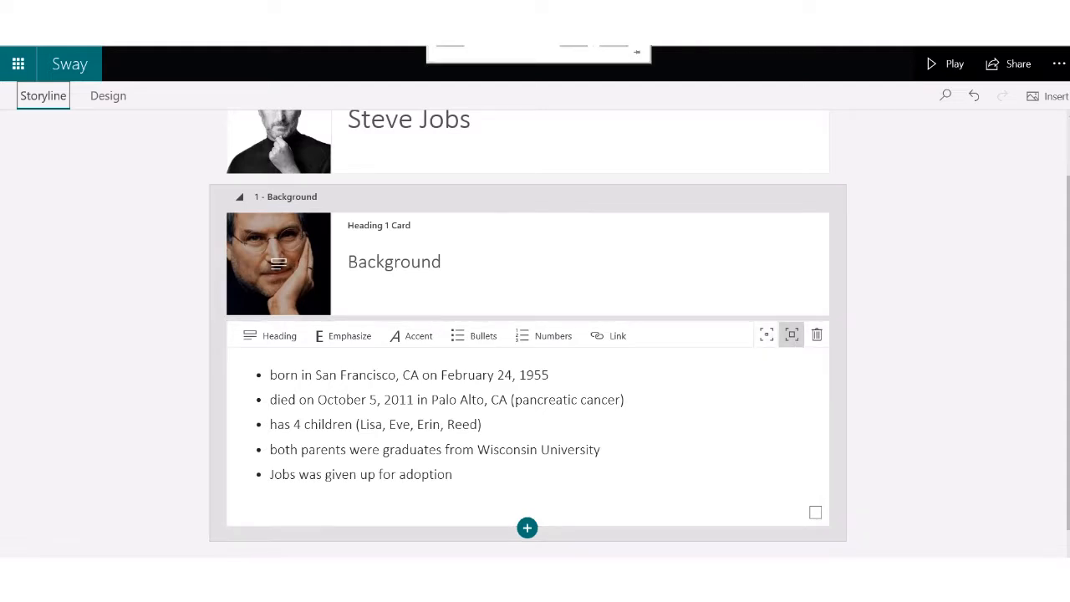
Step: Insert a Stack group below the Background text card and add an image card inside it
scroll(535, 187, down, 1)
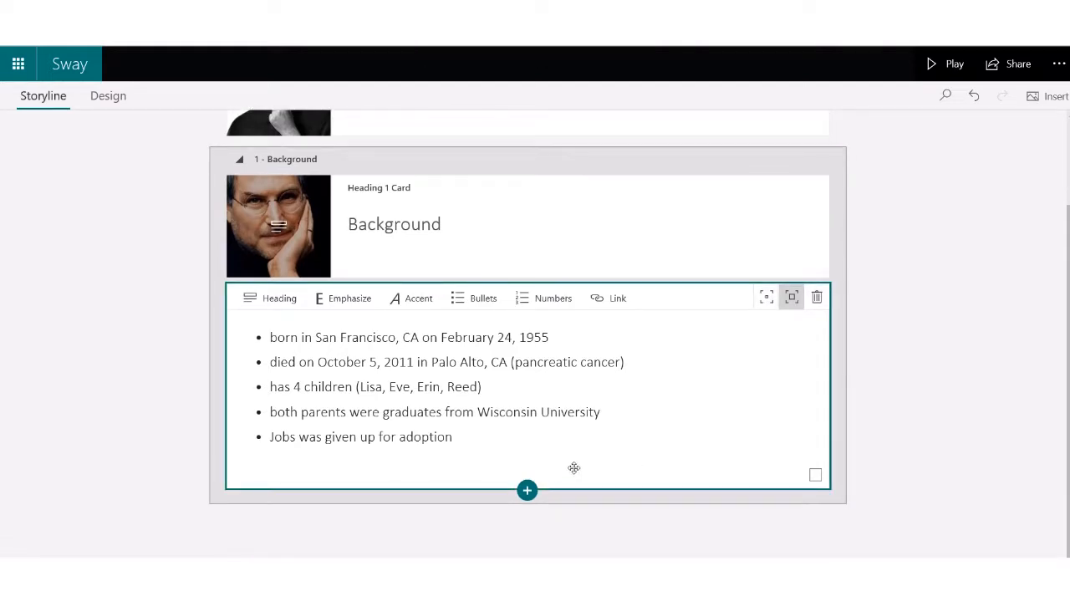
click(527, 492)
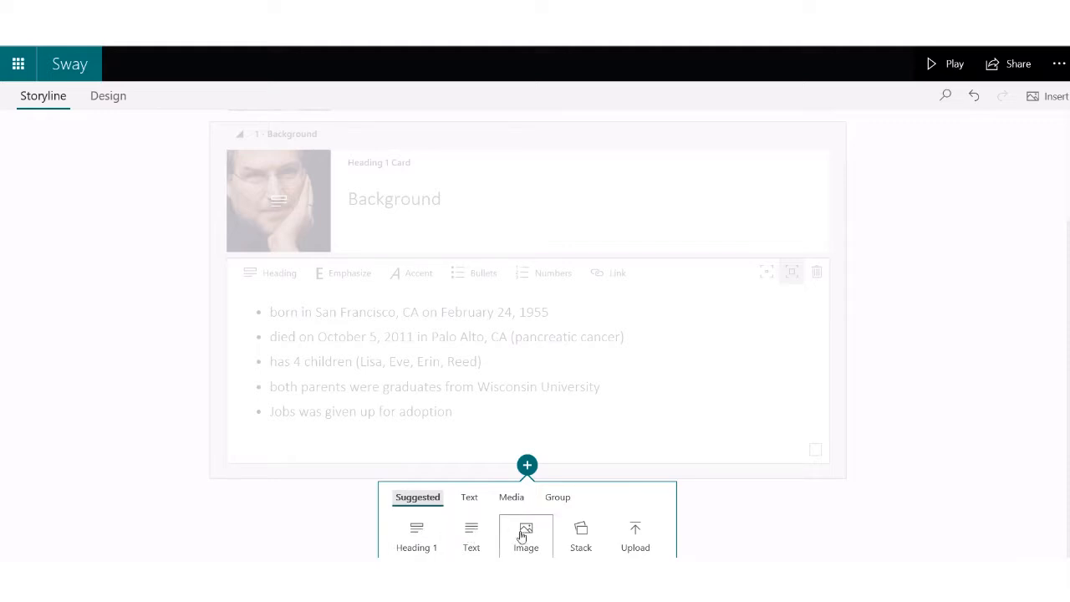
click(582, 535)
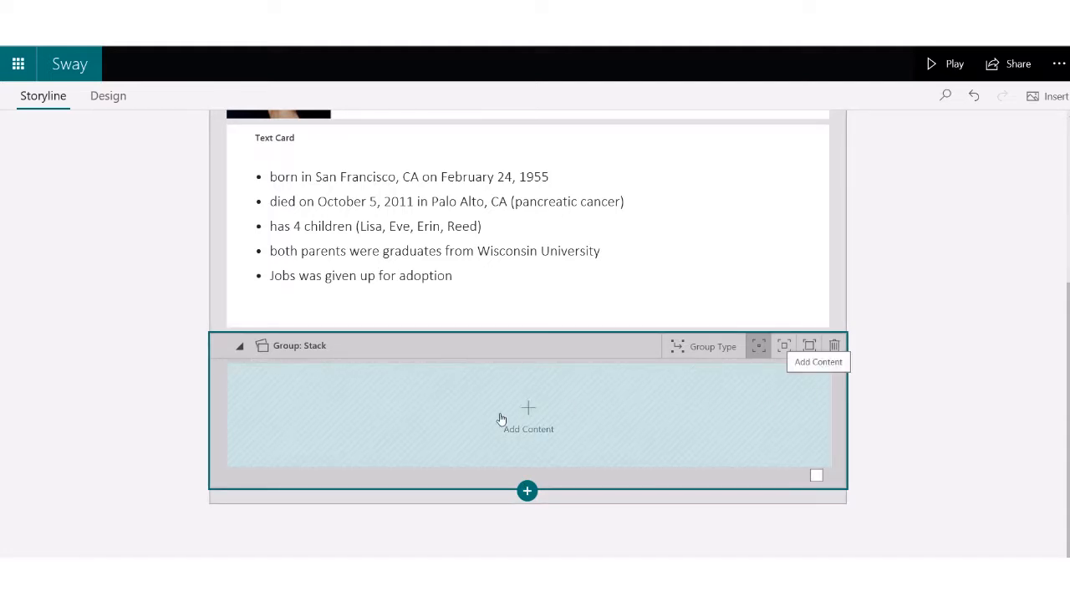
click(528, 411)
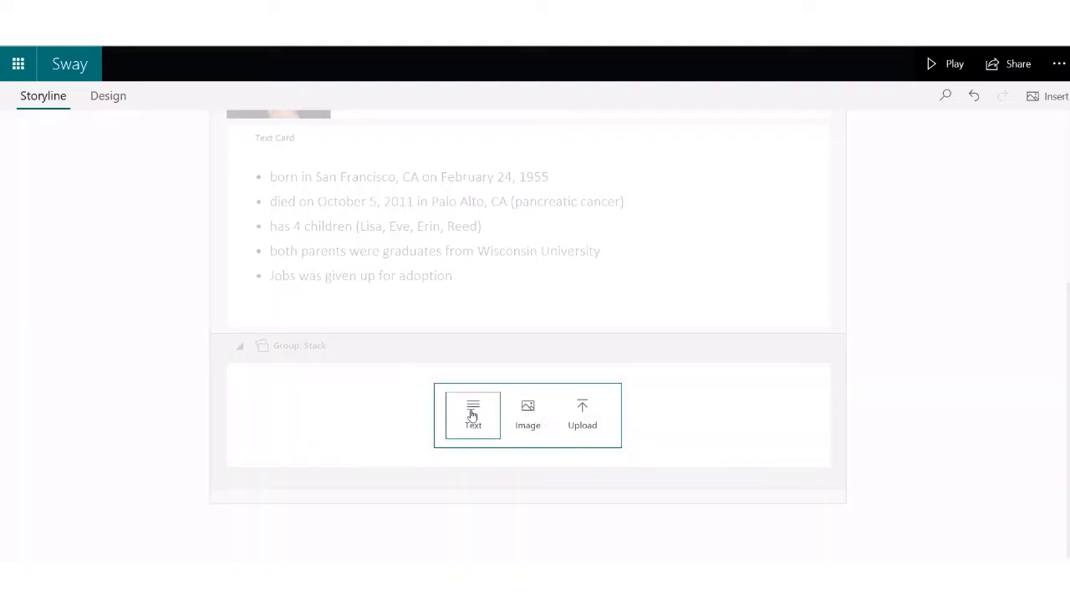
click(527, 413)
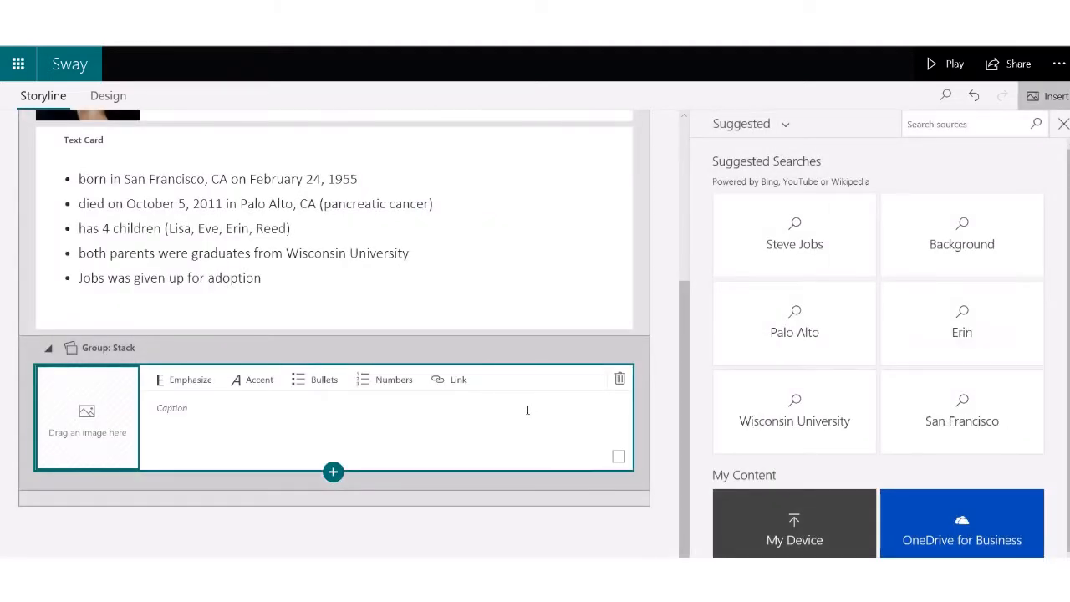
Step: Search image sources for "steve jobs young" and select the 500 x 377 apple photo and the 500 x 299 office photo
click(926, 125)
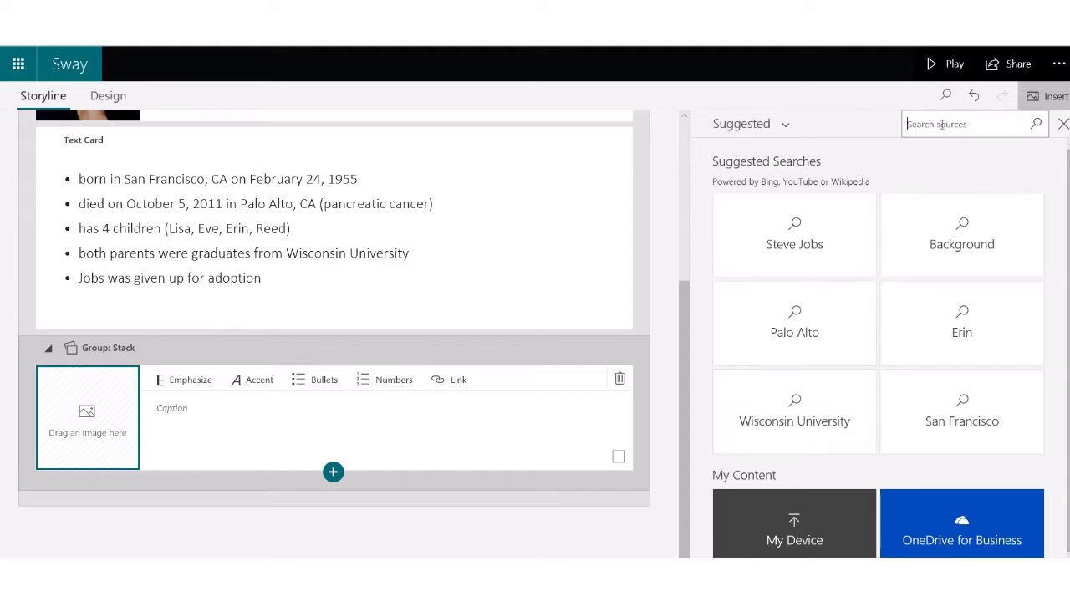
text(steve jobs young)
click(1036, 123)
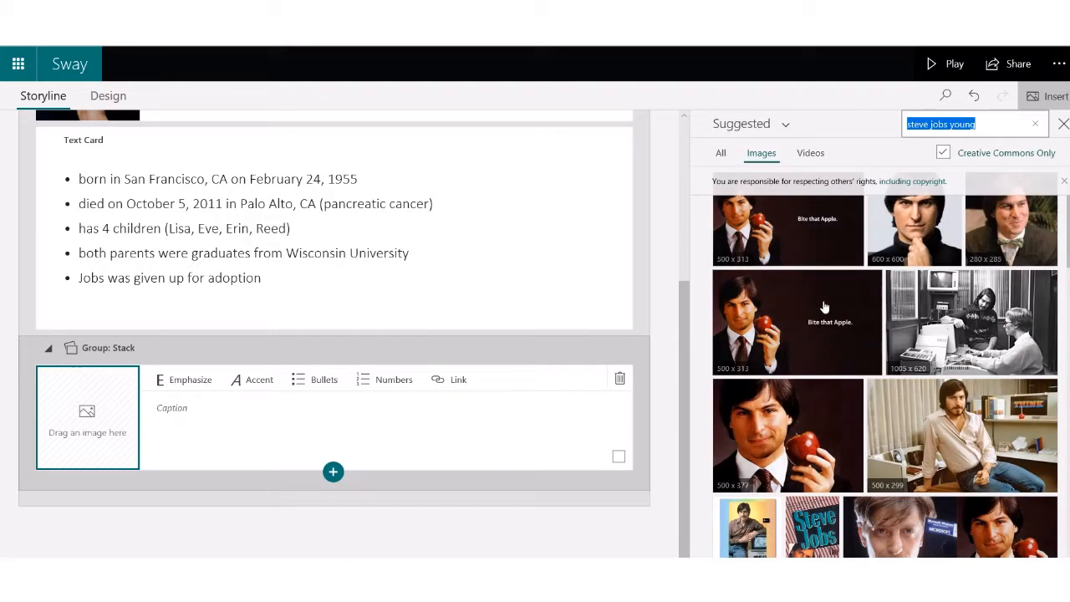
scroll(824, 308, down, 2)
scroll(824, 307, down, 1)
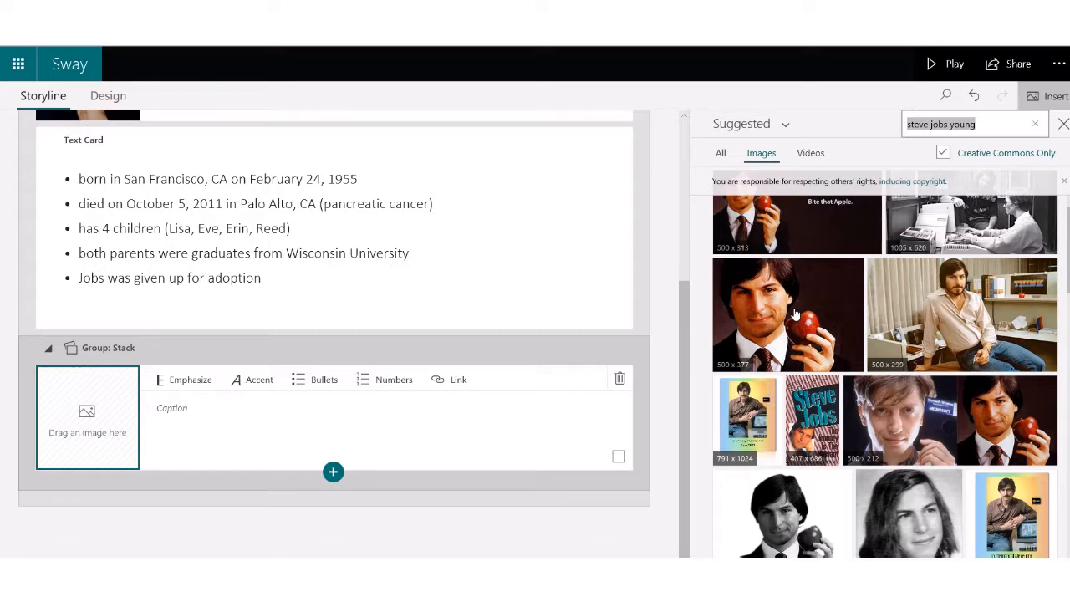
click(796, 314)
click(991, 314)
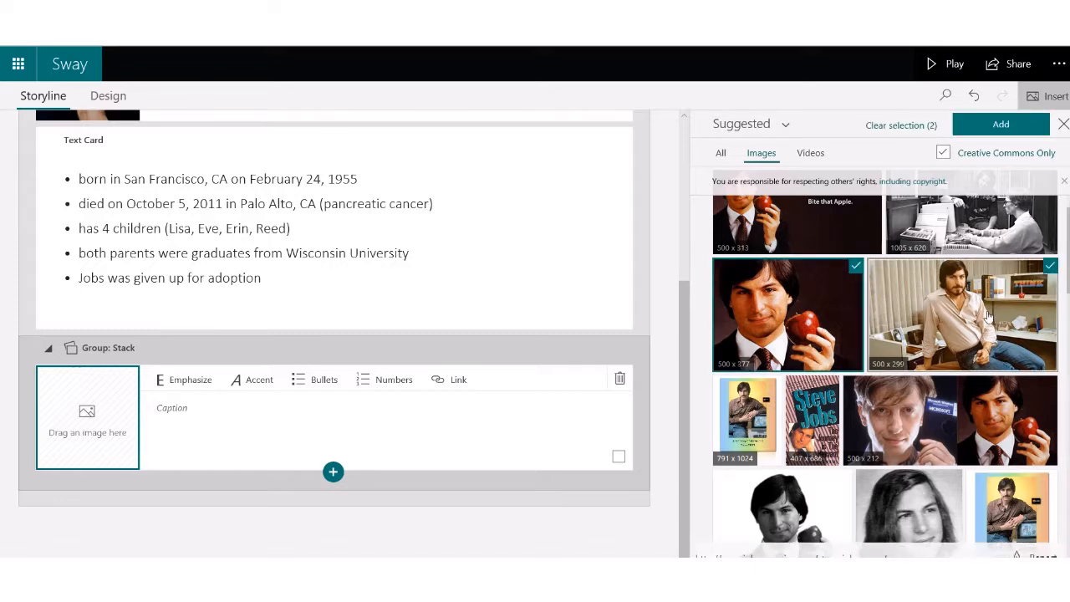
Step: Include the 500 x 558 long-haired portrait and the 289 x 289 group photo in the selection and add all four images to the Stack
scroll(994, 314, up, 1)
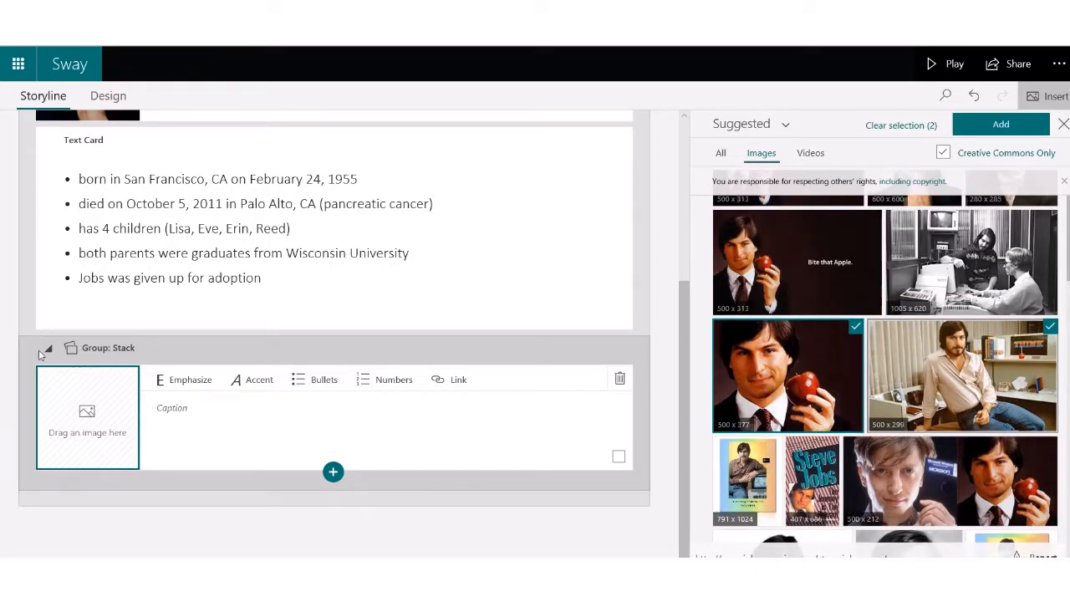
scroll(677, 342, up, 1)
scroll(915, 351, down, 2)
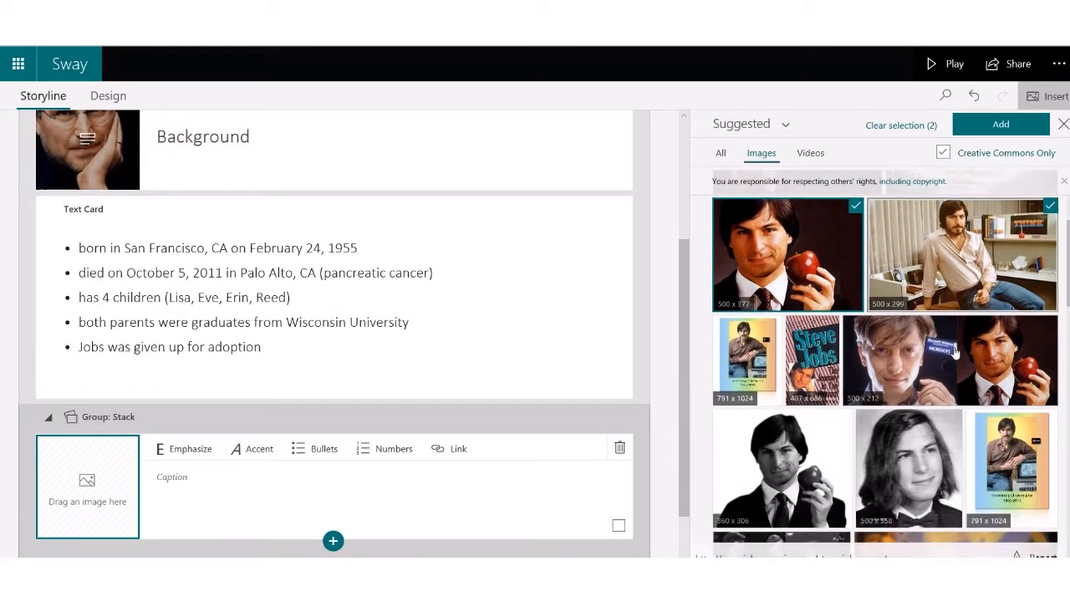
click(920, 462)
scroll(1008, 442, down, 2)
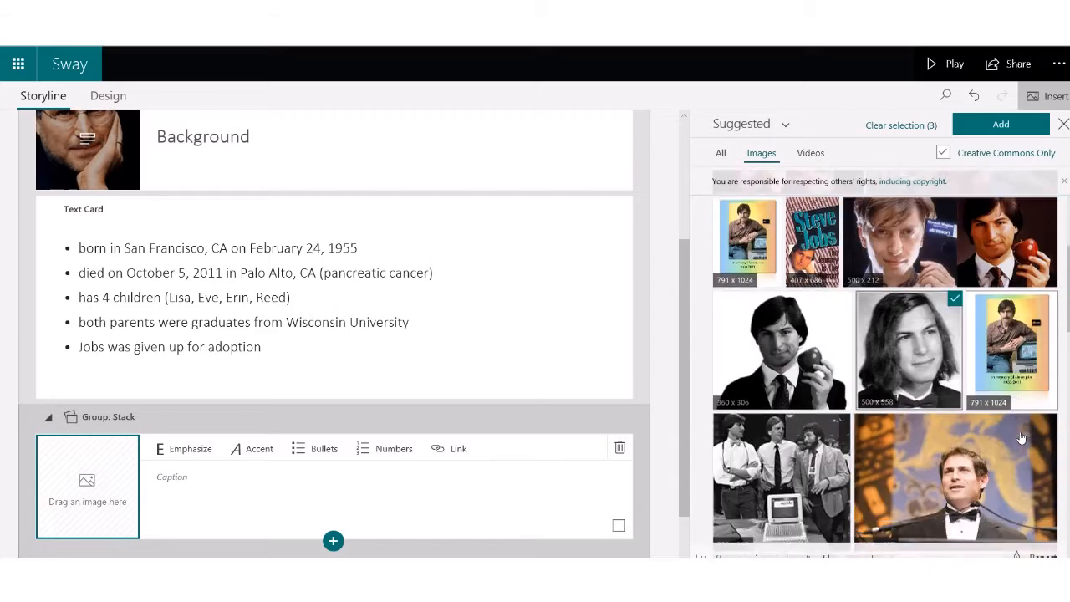
scroll(1018, 436, down, 2)
scroll(1020, 435, down, 2)
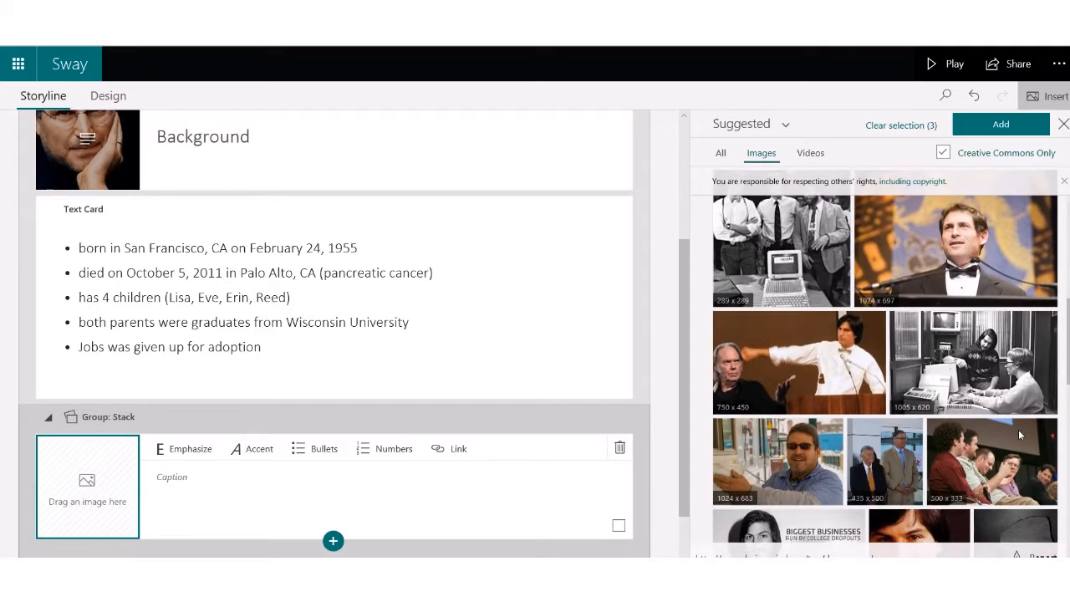
scroll(1020, 436, up, 3)
scroll(1020, 436, up, 1)
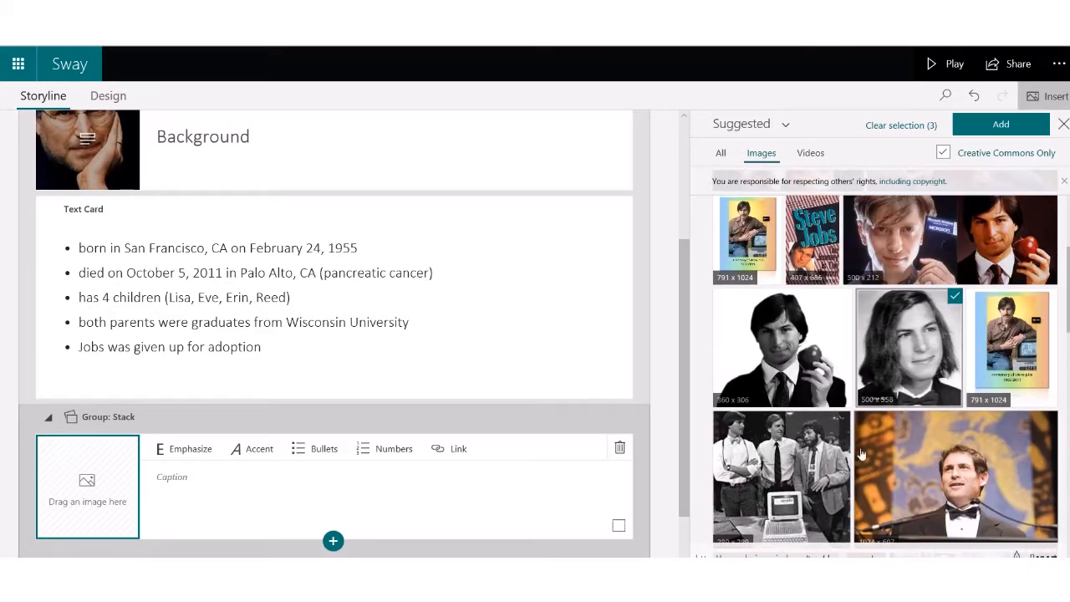
click(780, 452)
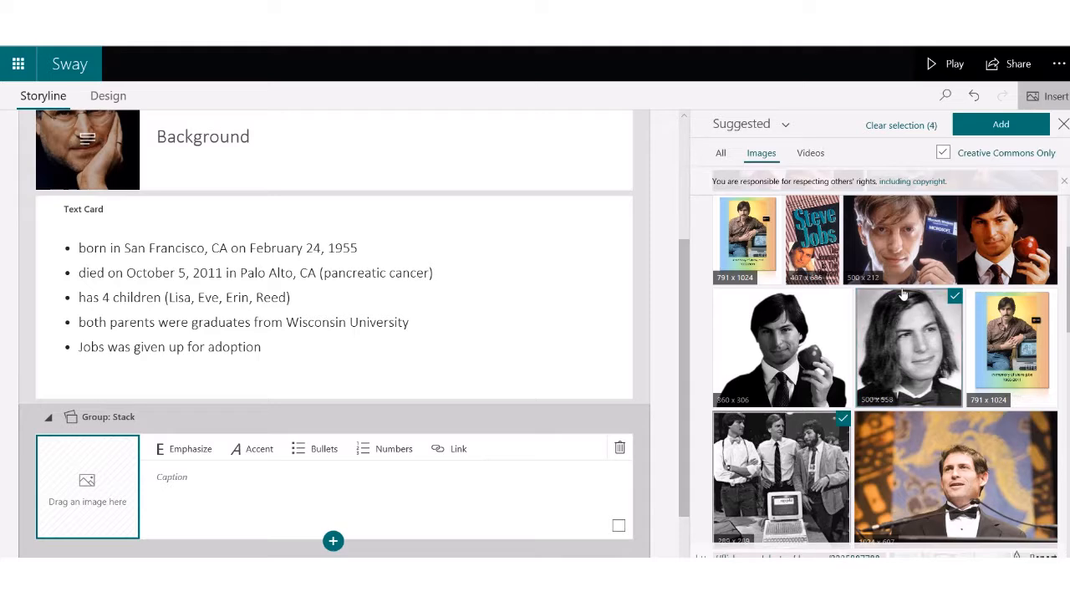
click(1000, 126)
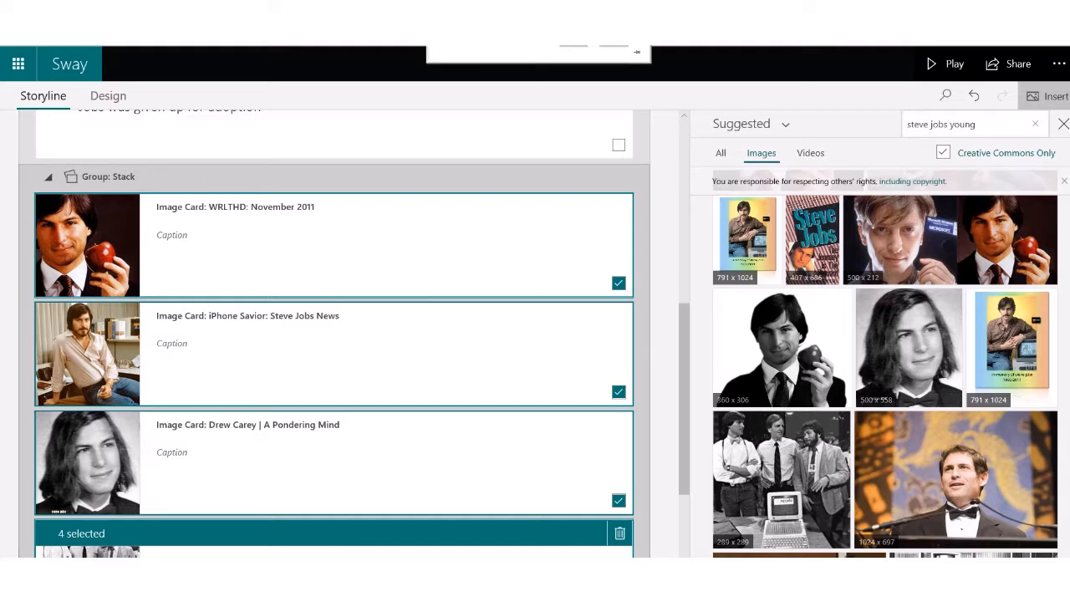
Step: Preview the image stack in the design view and flip through all of its photos
click(116, 97)
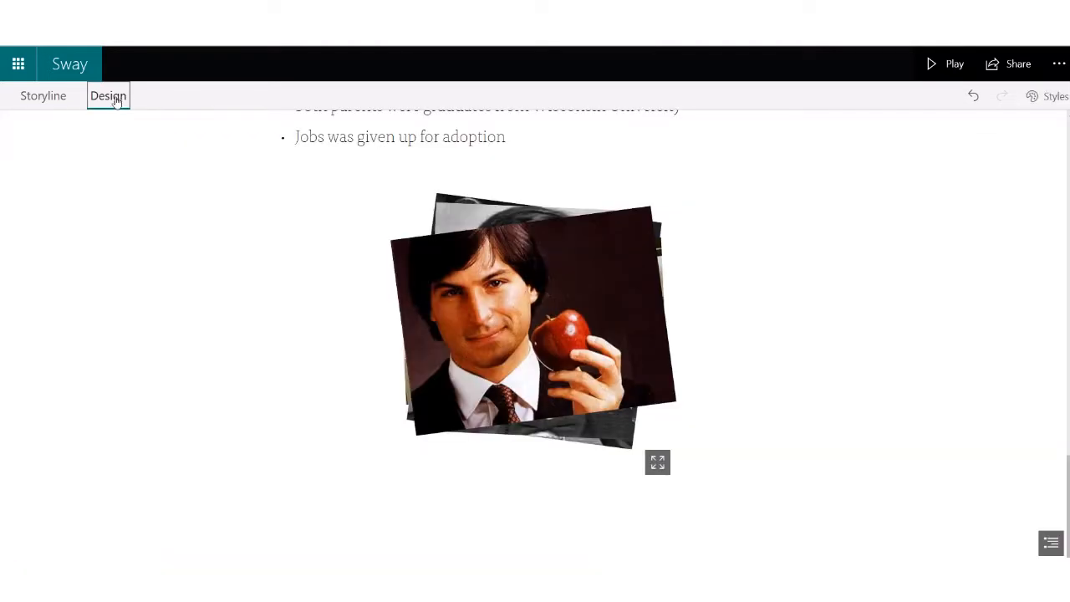
click(543, 311)
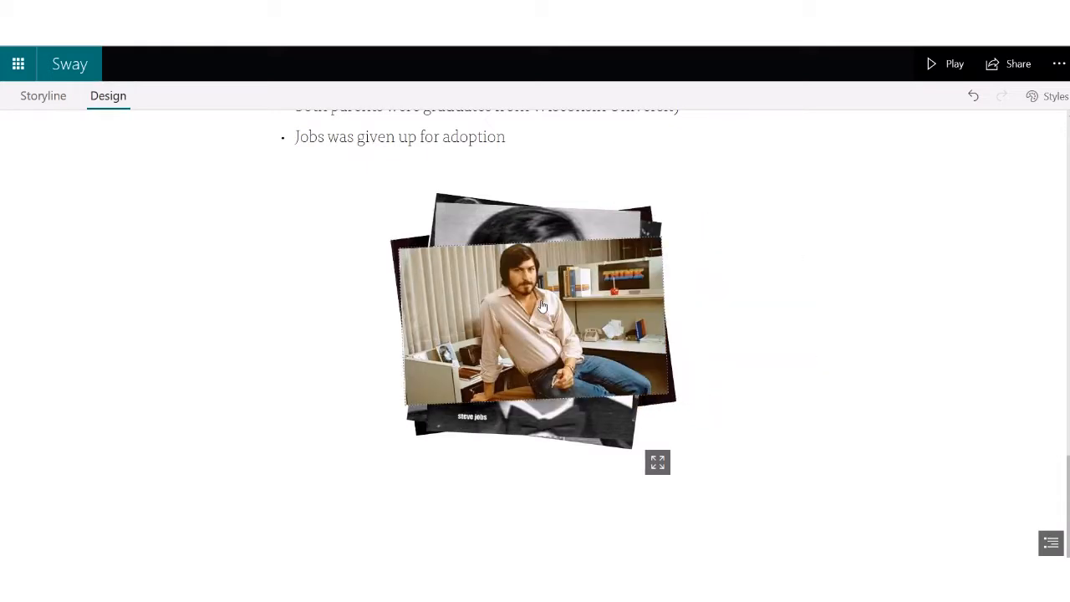
click(542, 308)
click(541, 307)
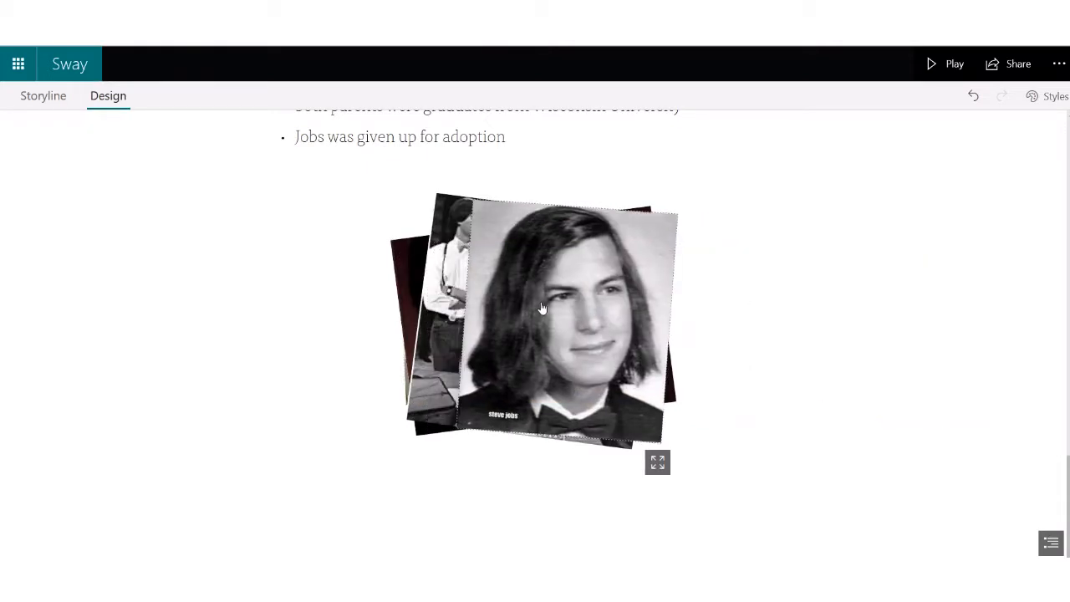
click(540, 309)
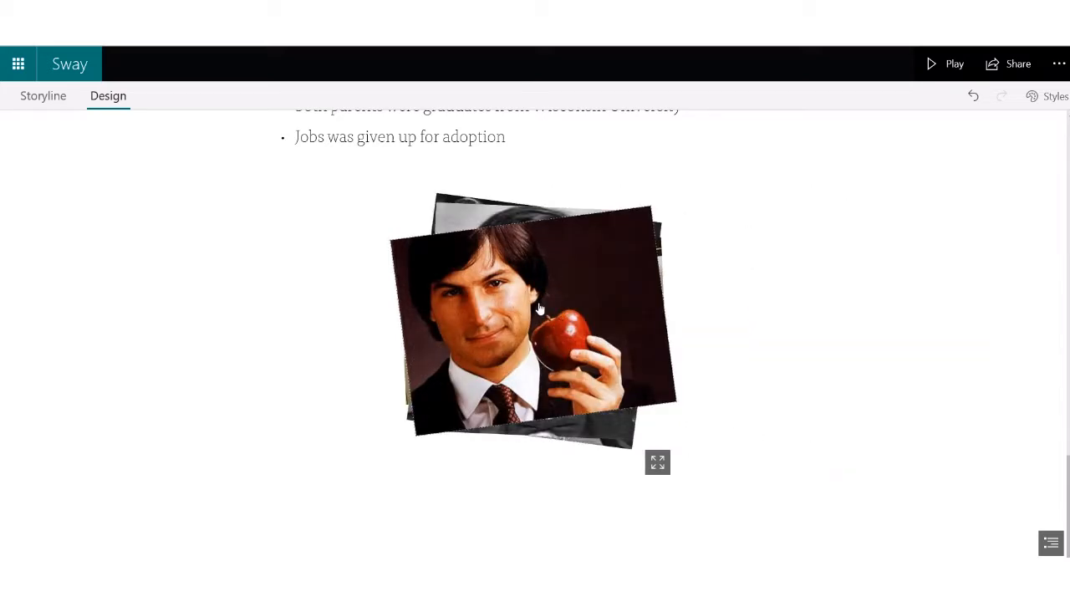
click(32, 101)
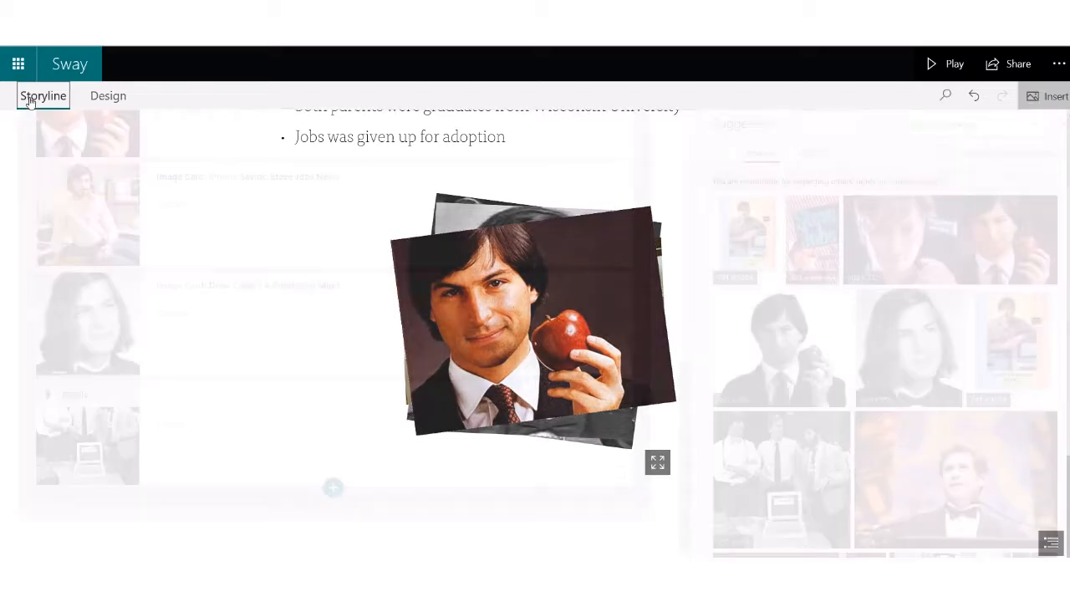
scroll(283, 273, up, 3)
scroll(284, 270, down, 4)
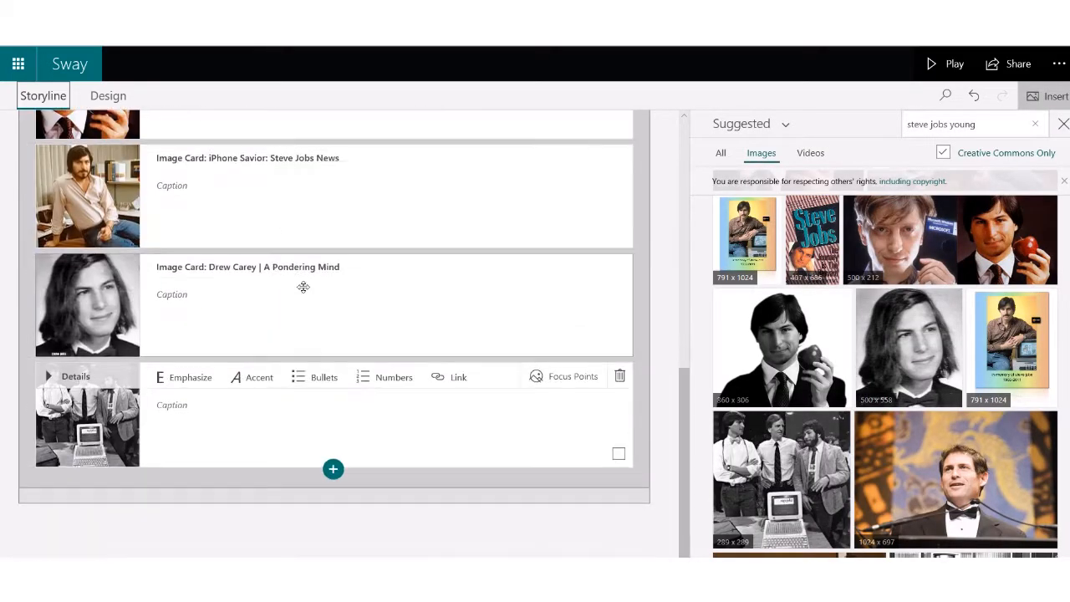
click(332, 470)
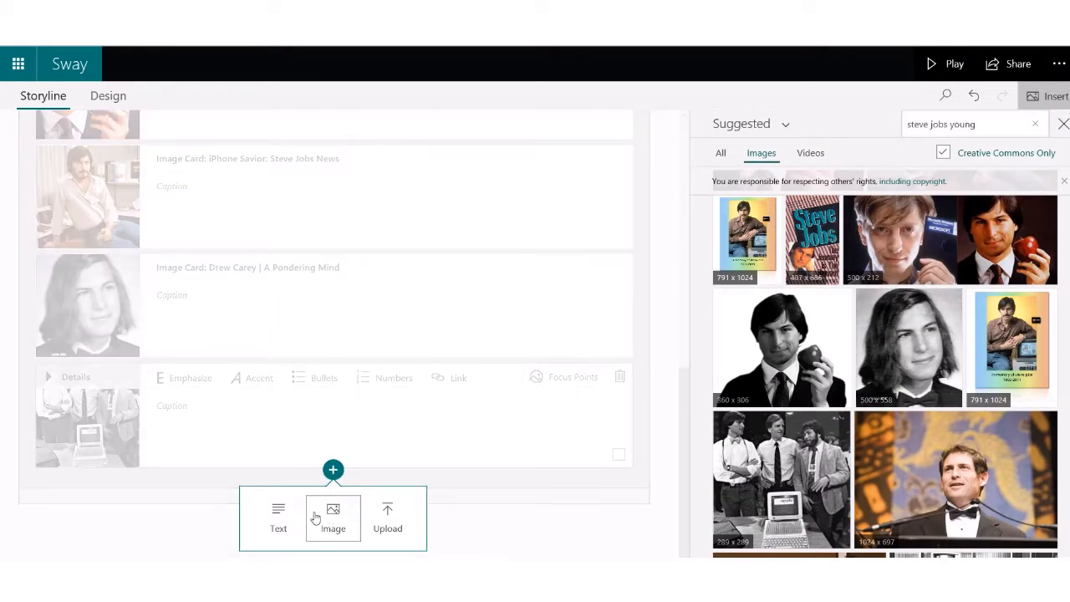
click(333, 469)
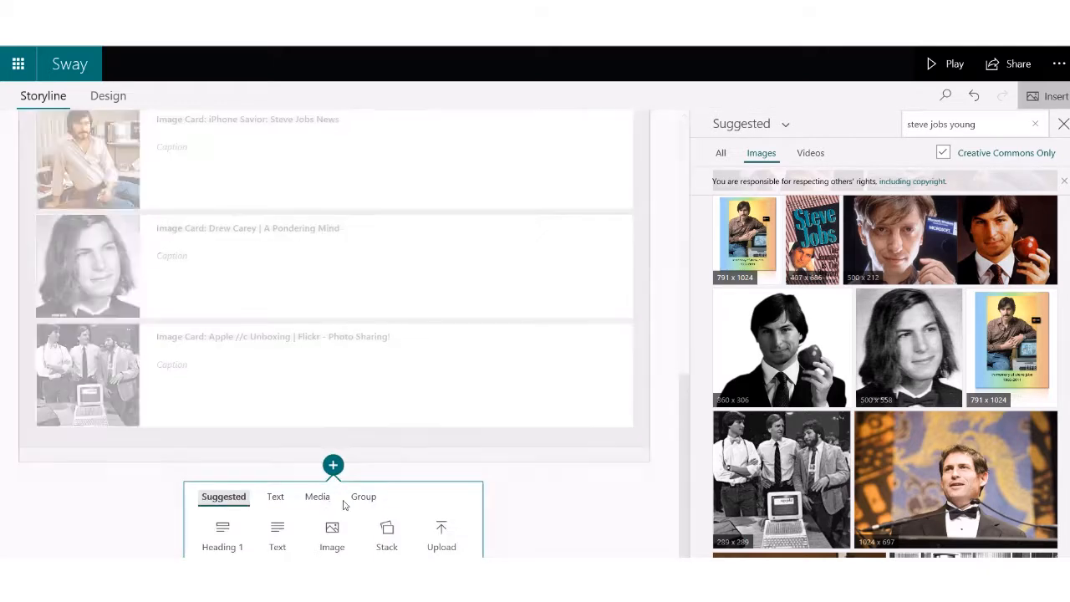
click(389, 542)
click(336, 414)
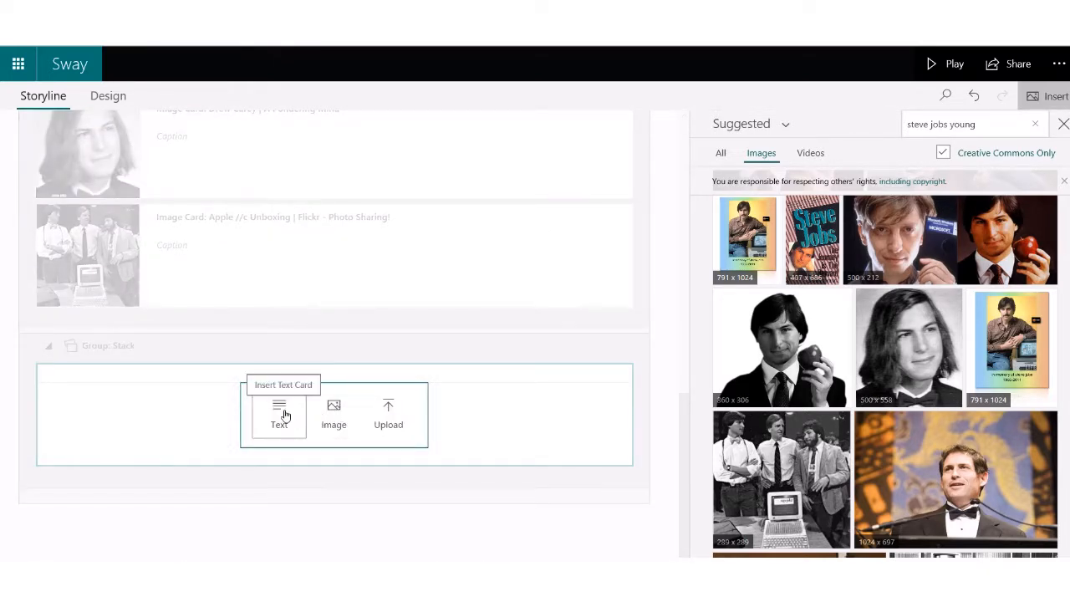
click(532, 430)
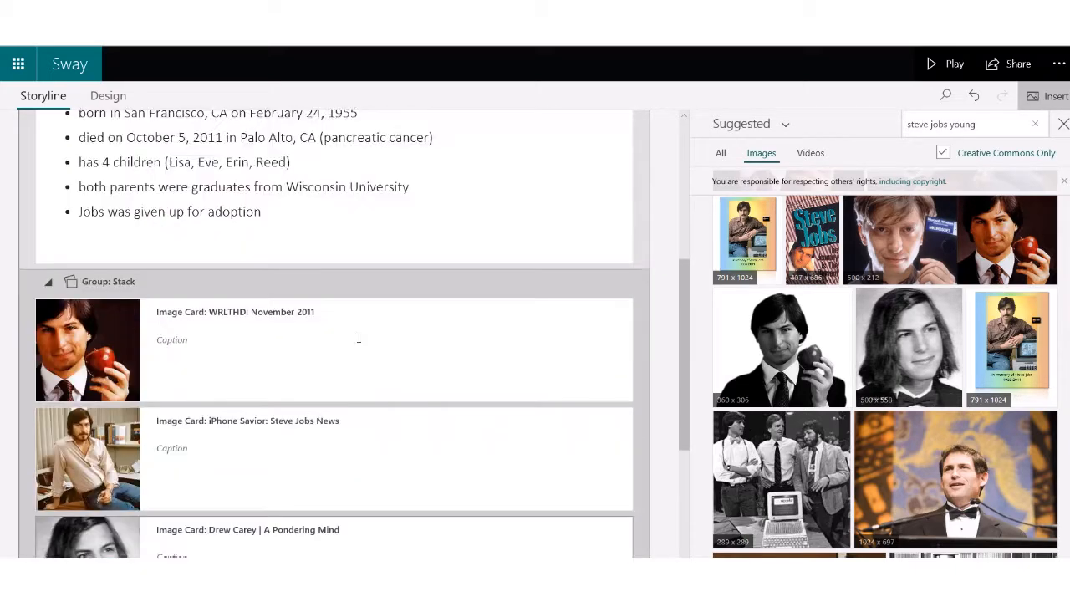
Step: Check the Stack group's image cards, preview them in the design view and flip through the photos again
scroll(116, 339, down, 2)
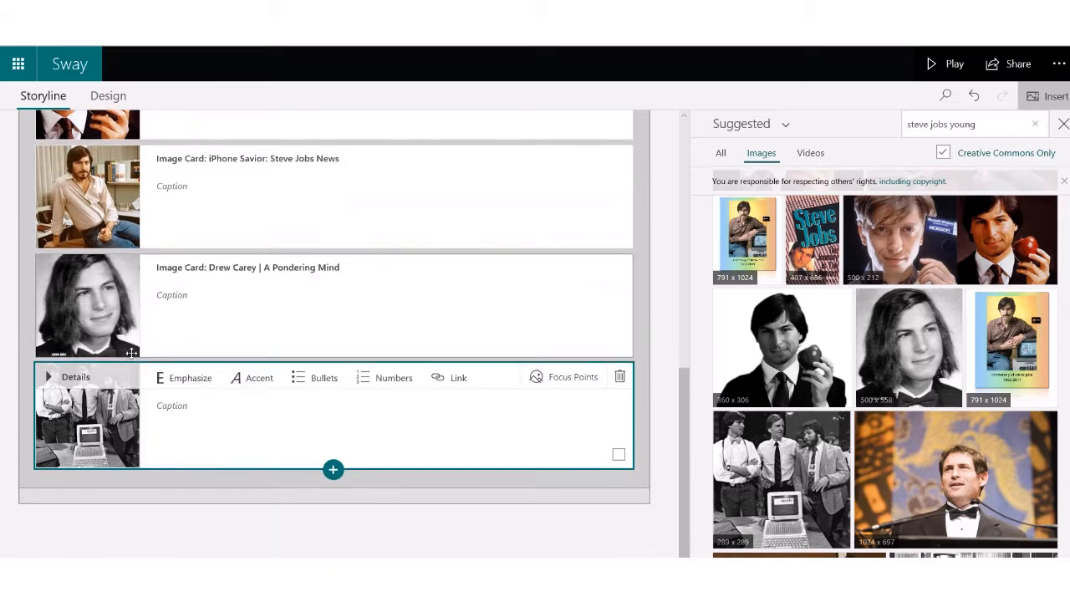
scroll(196, 361, up, 5)
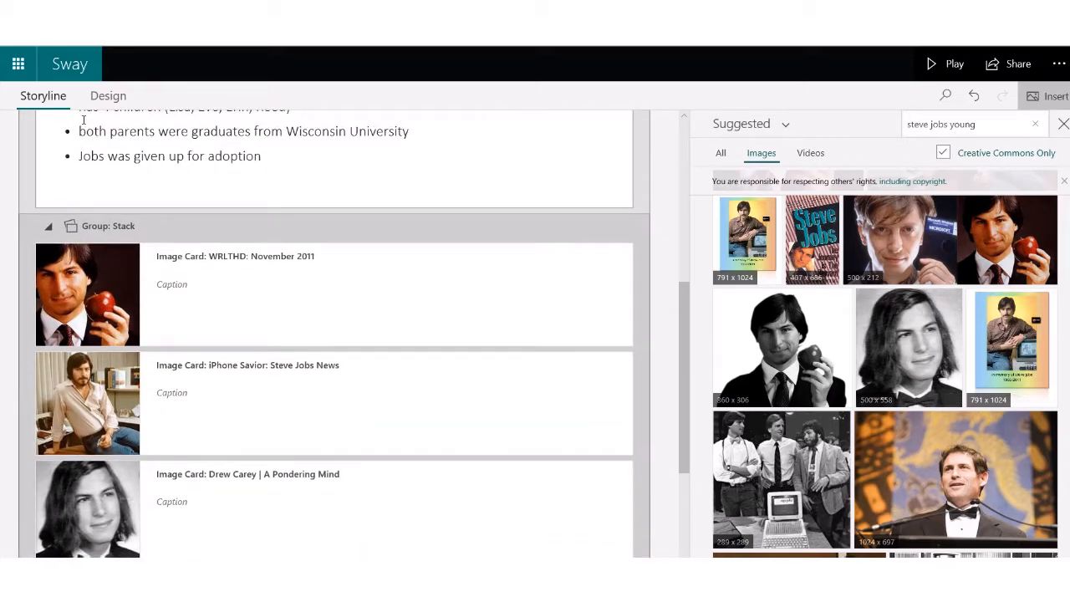
click(106, 97)
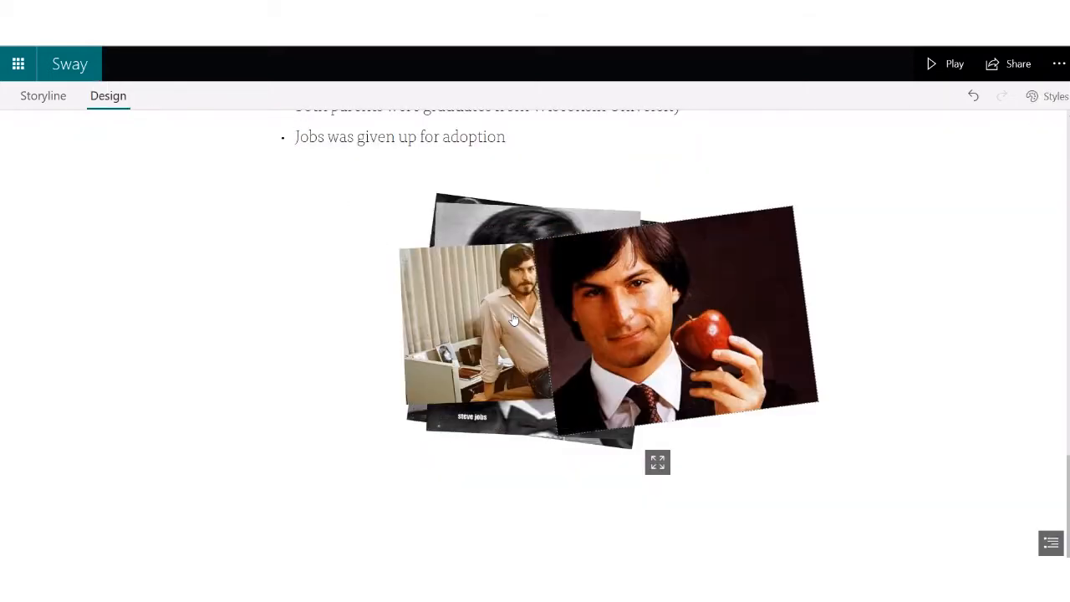
click(514, 319)
click(514, 320)
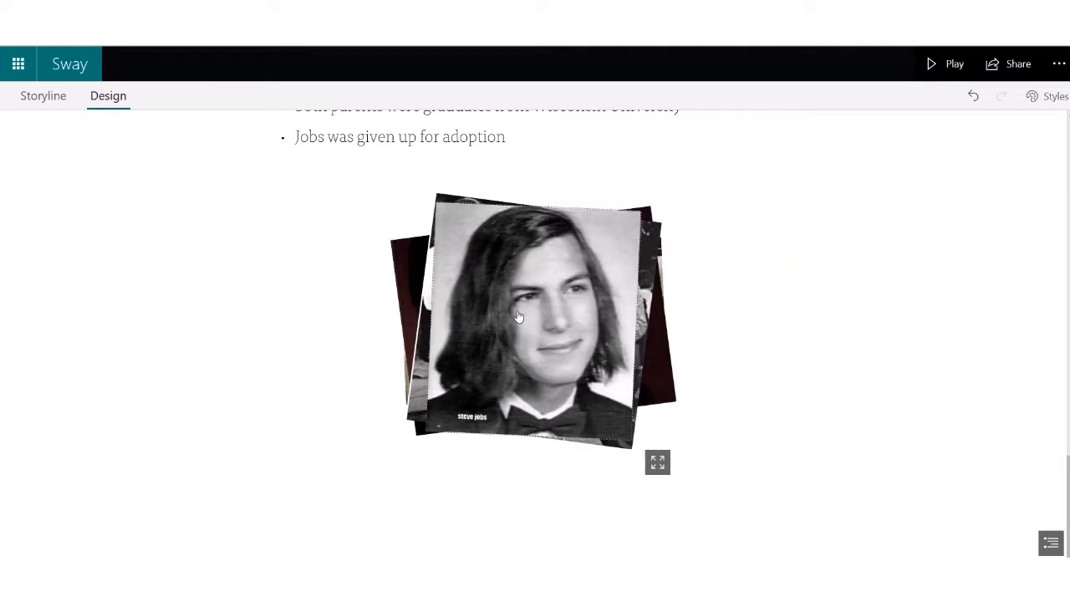
click(525, 313)
click(528, 313)
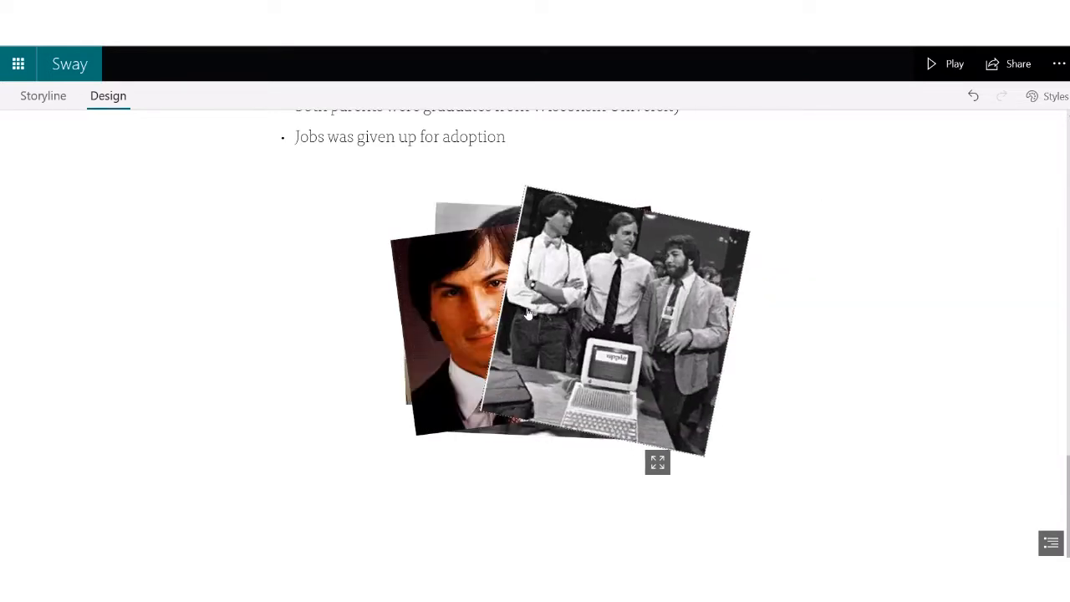
Step: Set the emphasis of the Stack group in the storyline to Intense
click(43, 96)
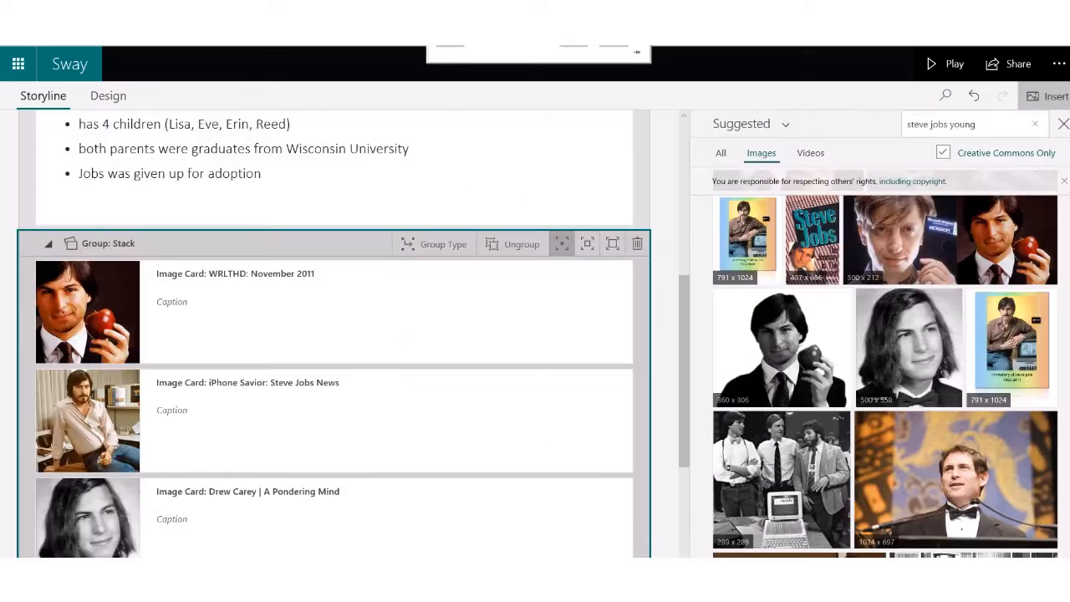
click(562, 248)
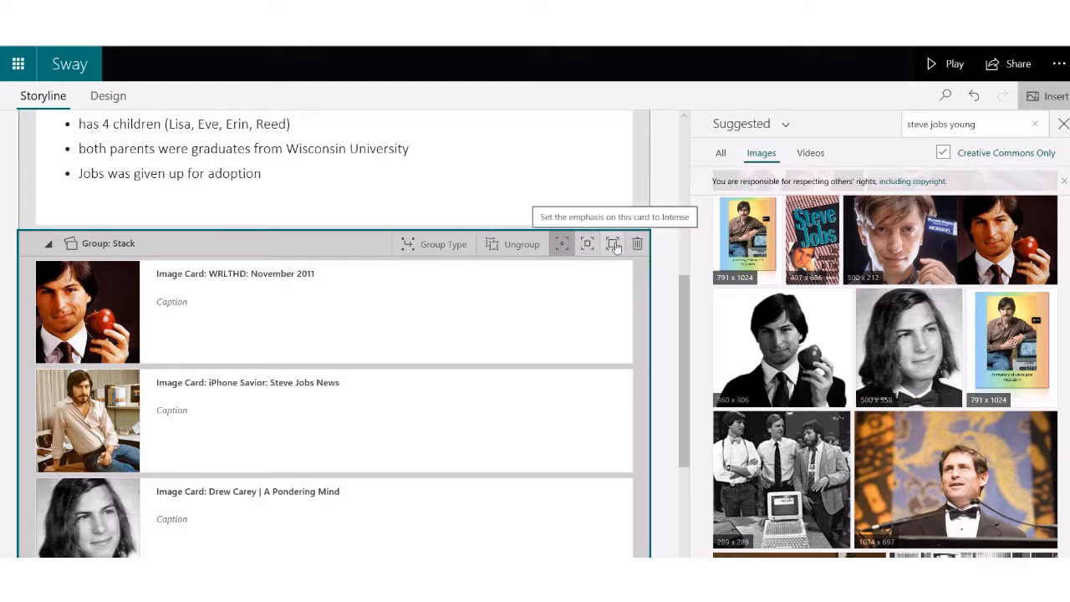
click(613, 244)
click(108, 95)
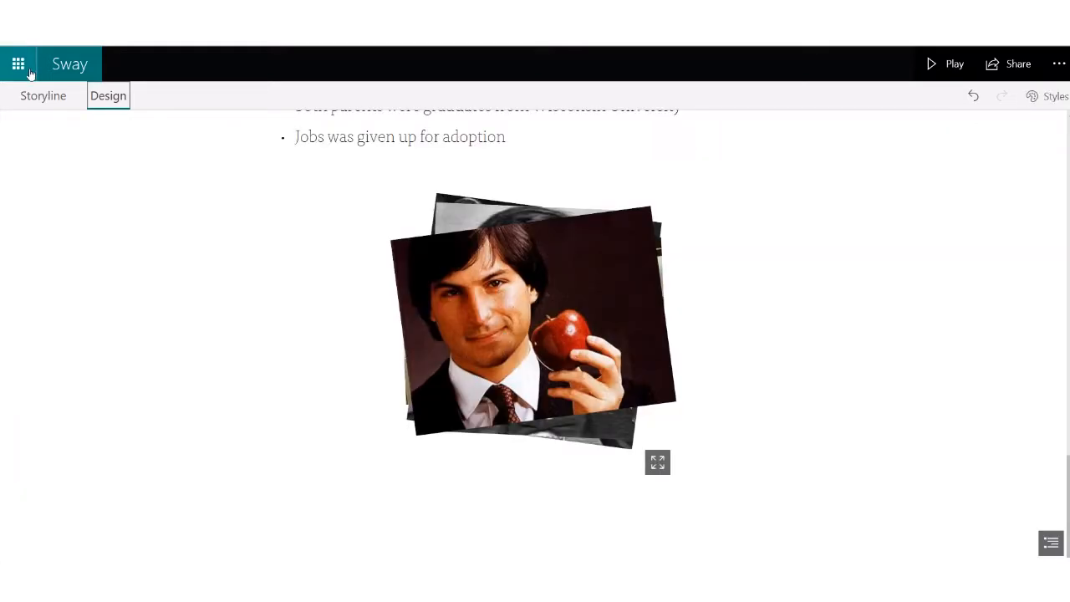
click(37, 97)
scroll(415, 262, up, 3)
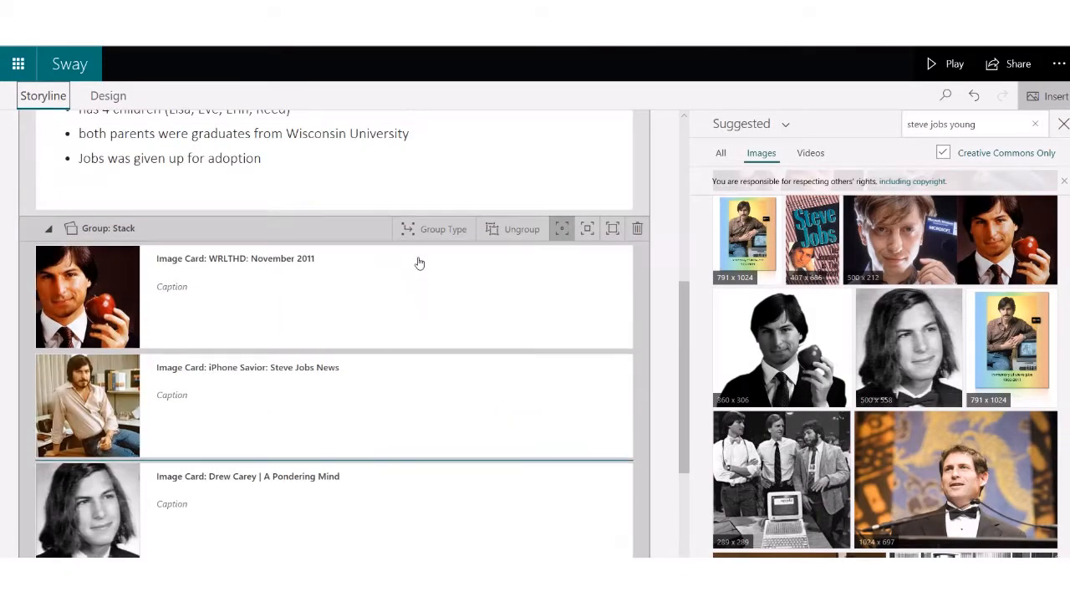
click(614, 231)
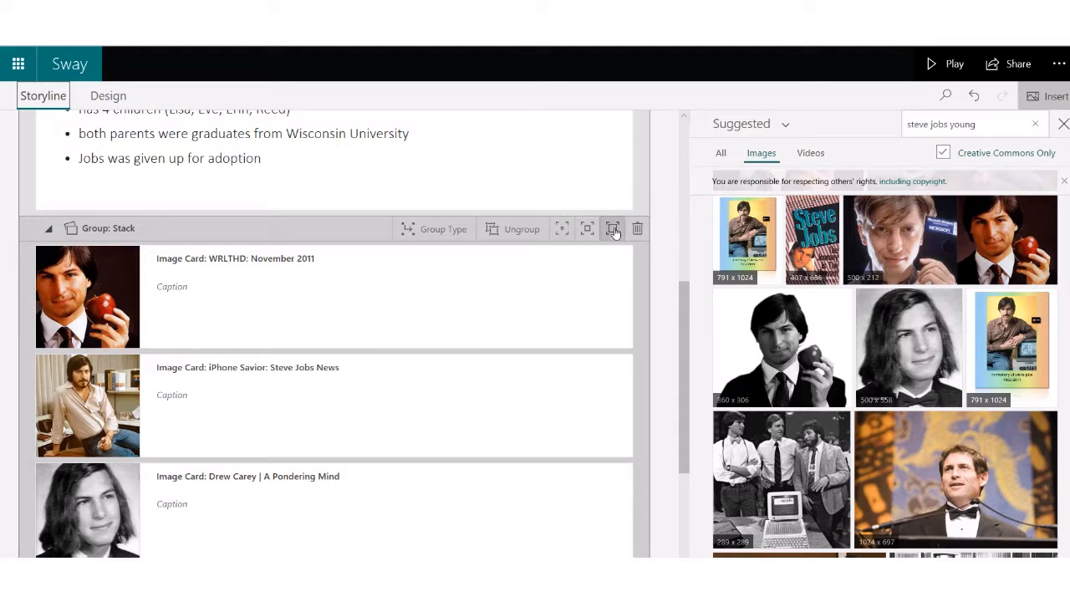
Step: Preview the emphasized Stack in the design view and flip through its first photos
click(108, 95)
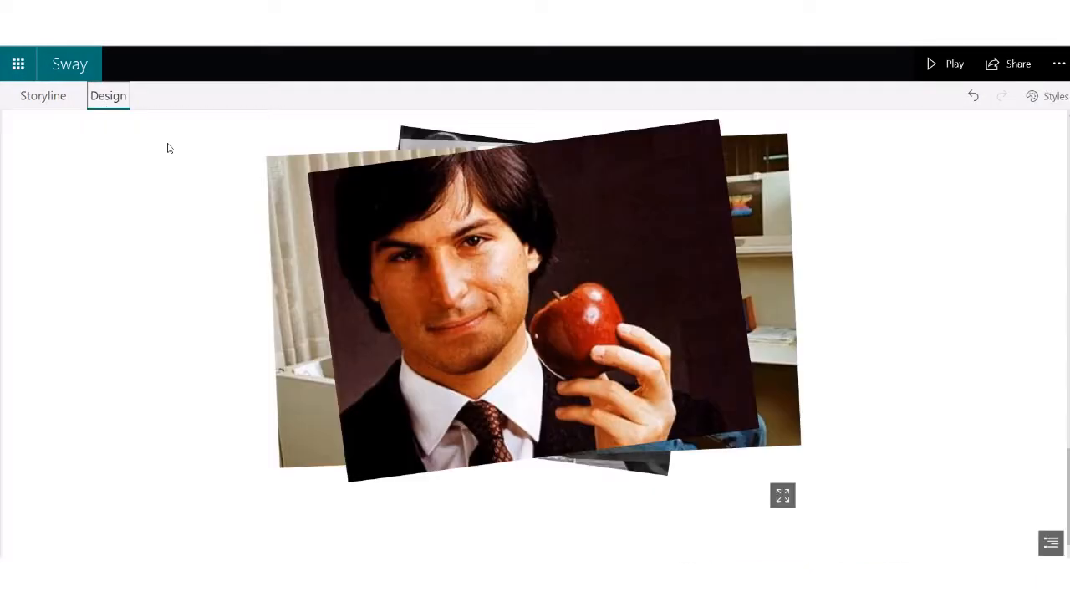
click(513, 281)
click(502, 290)
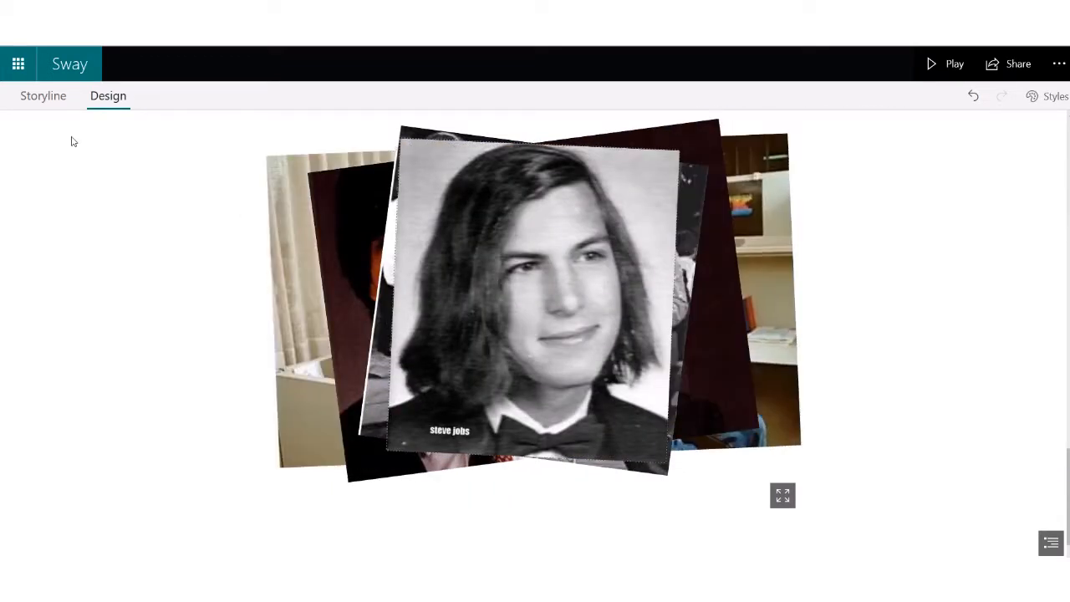
Step: Caption the four Stack images, in order, "Early days at Apple", "Young visionary", "High school days" and "Meeting of the minds"
click(46, 95)
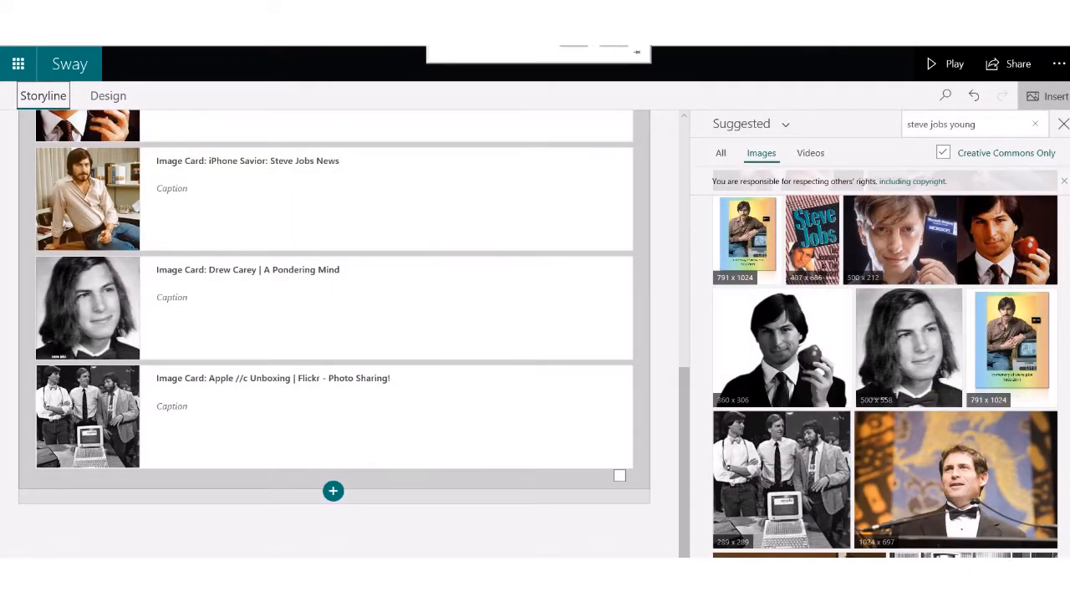
scroll(186, 276, up, 3)
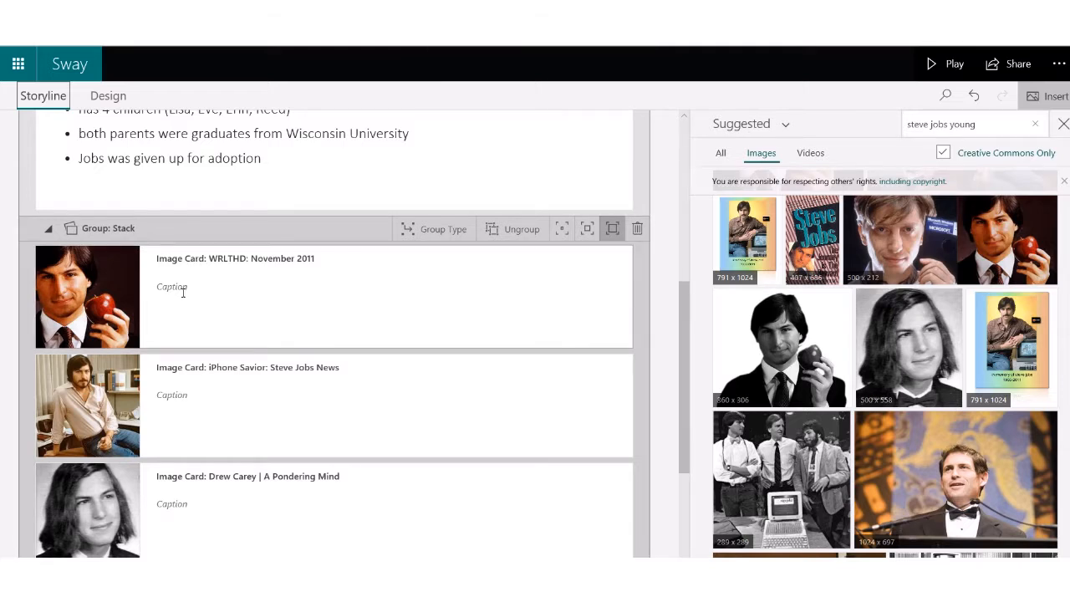
scroll(185, 289, down, 1)
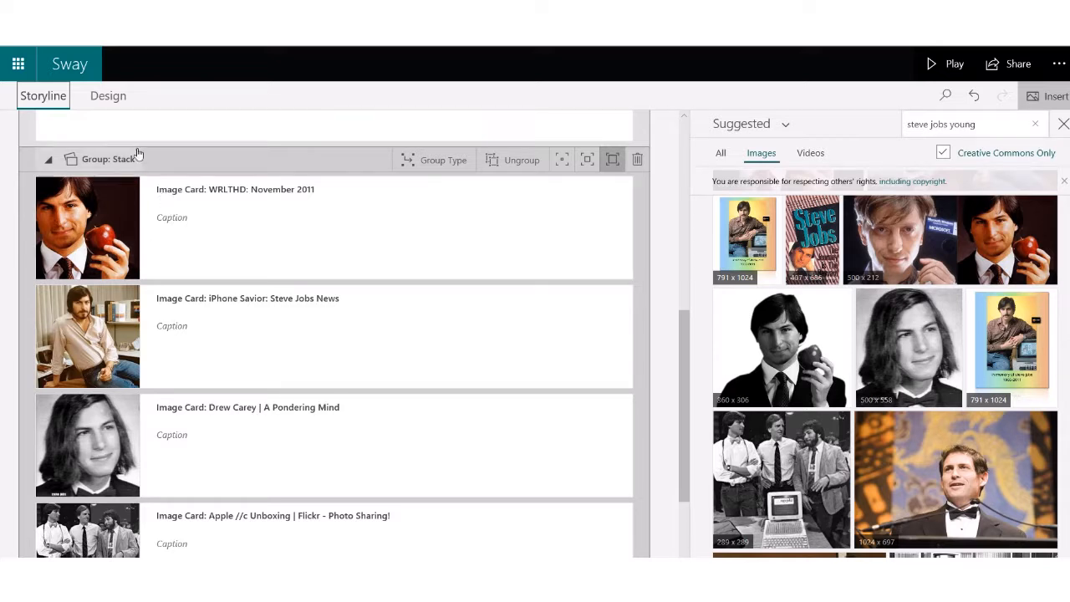
click(109, 95)
click(483, 252)
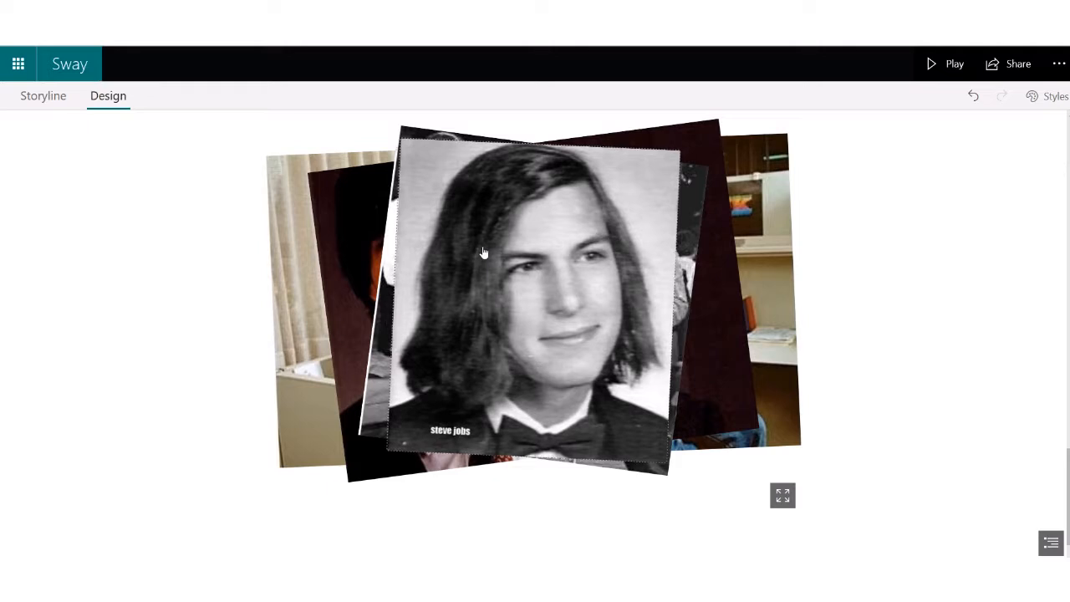
click(43, 95)
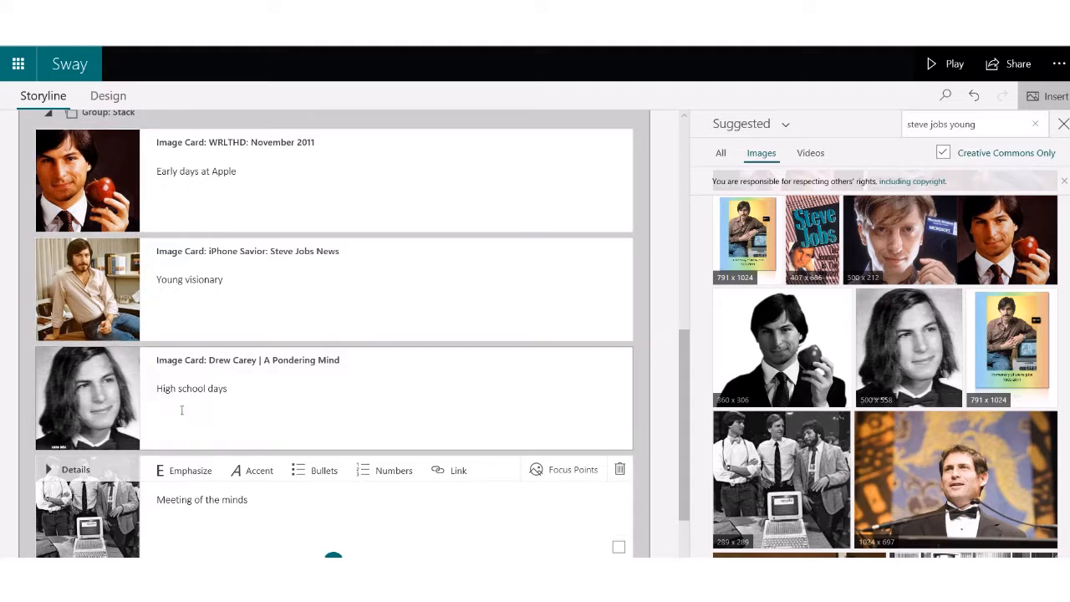
Step: Preview the captioned Stack, play the presentation and toggle the caption on the apple photo
click(107, 98)
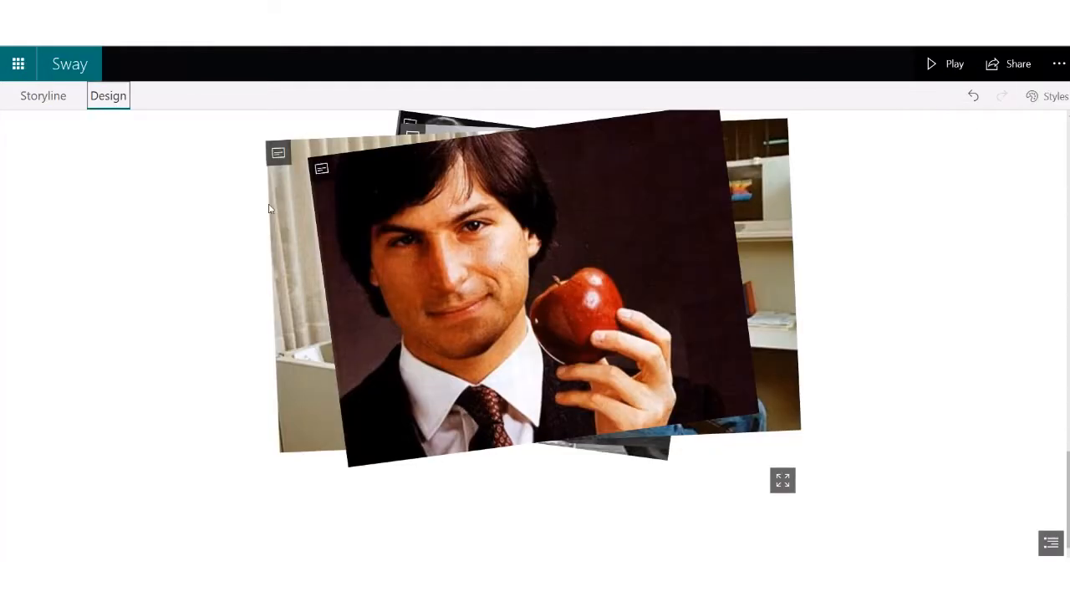
click(321, 172)
click(451, 17)
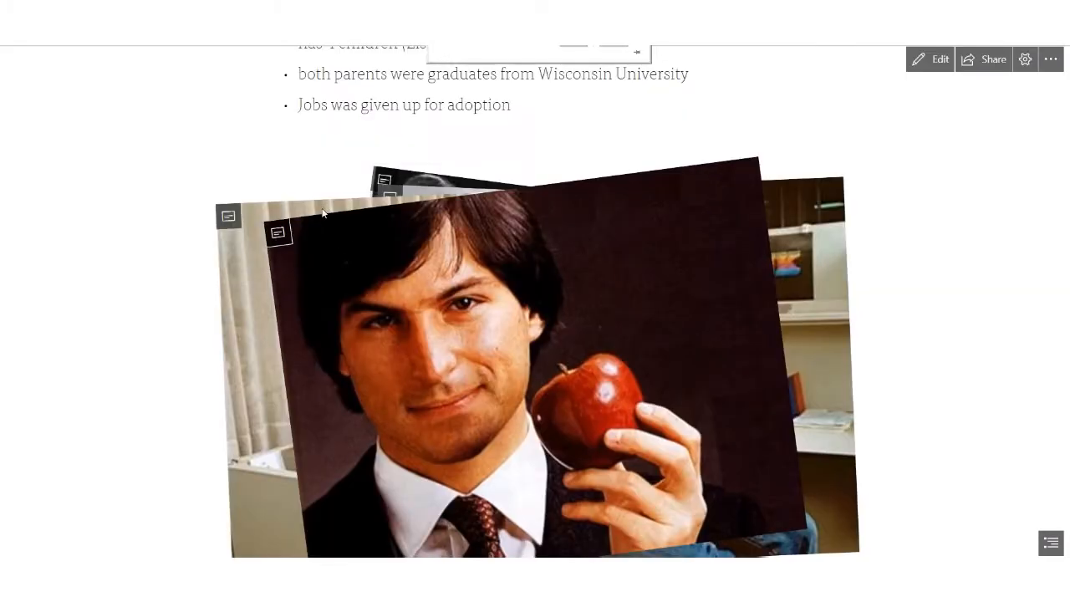
click(280, 234)
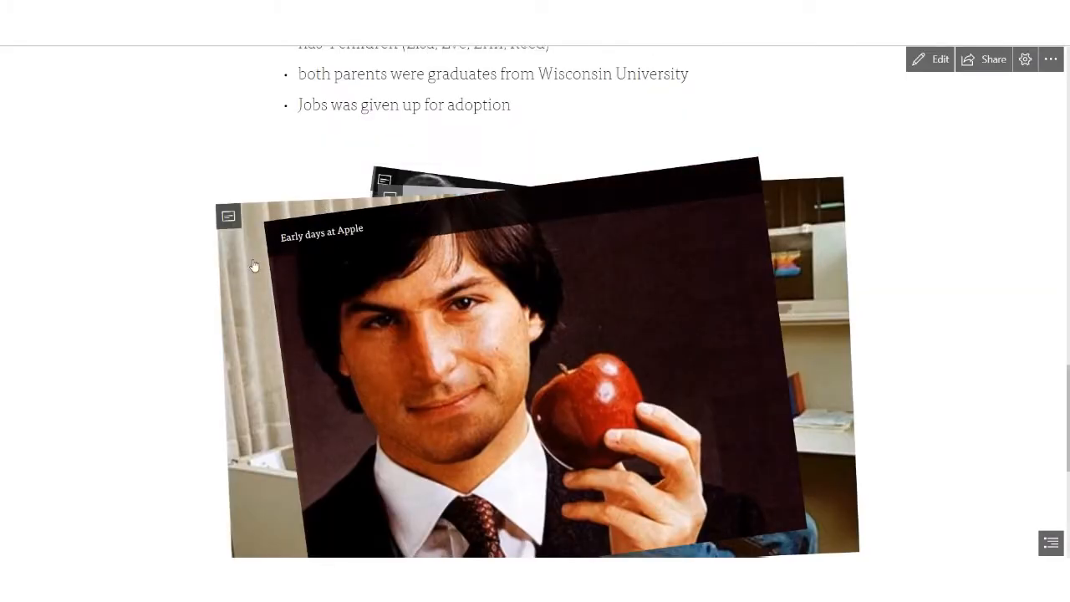
click(297, 238)
click(277, 232)
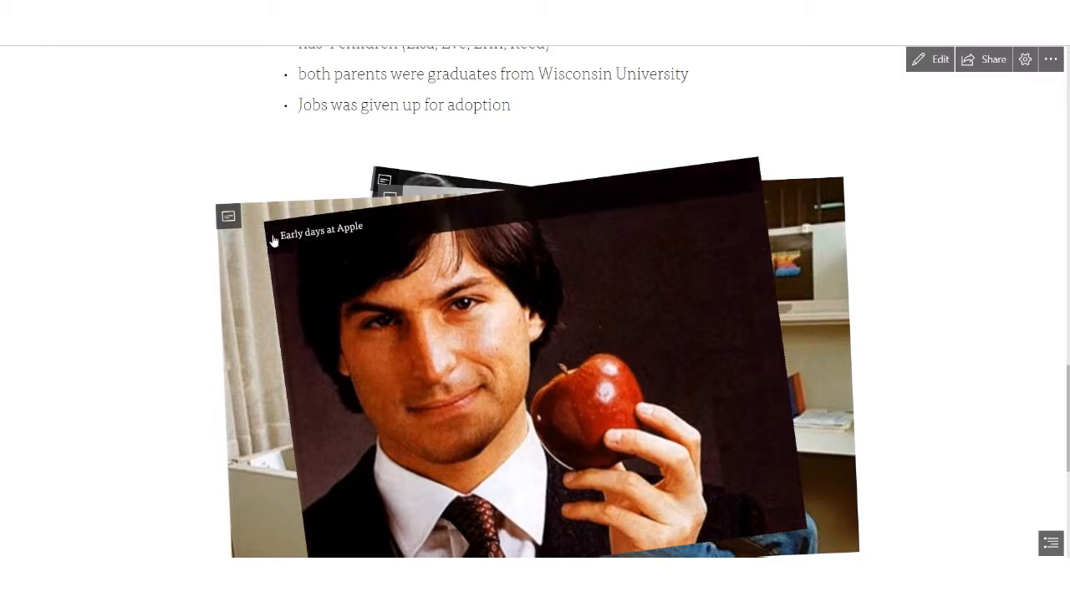
Step: Flip through the Stack in the played presentation and reveal the captions of the remaining photos
click(253, 275)
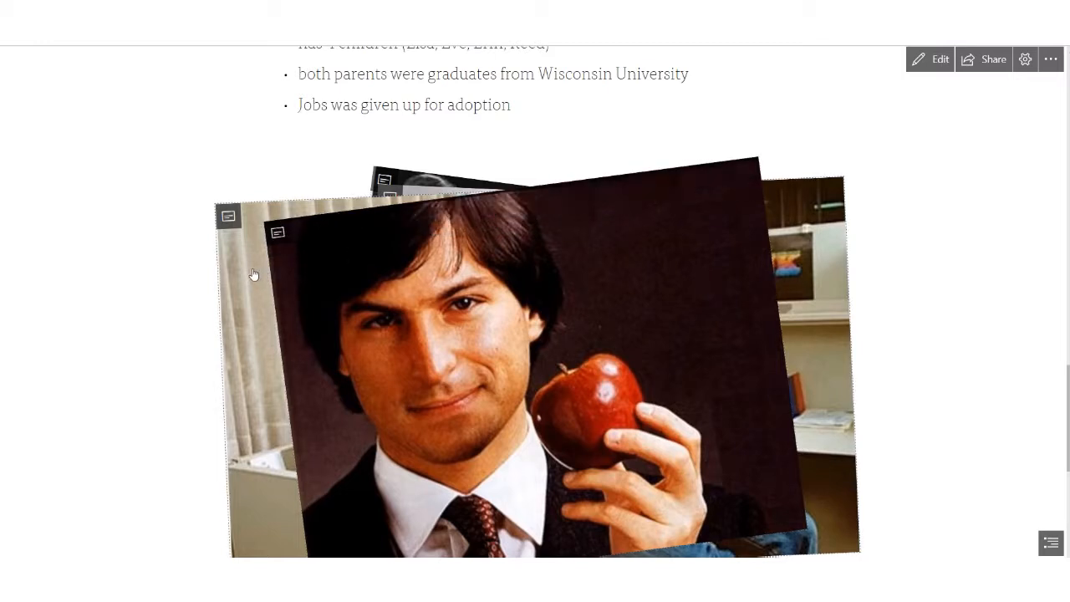
click(323, 279)
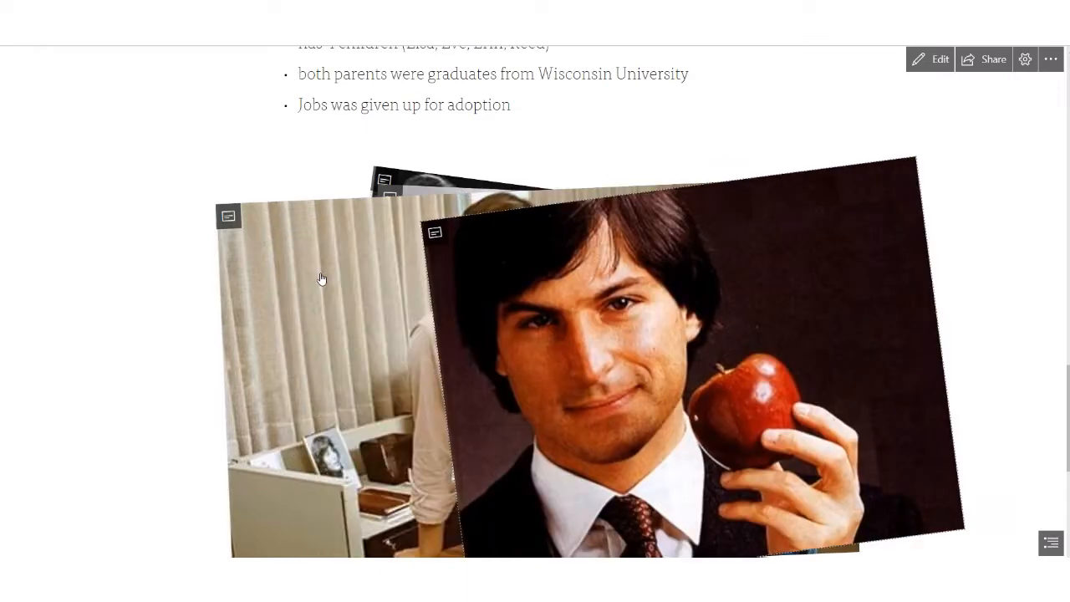
click(228, 219)
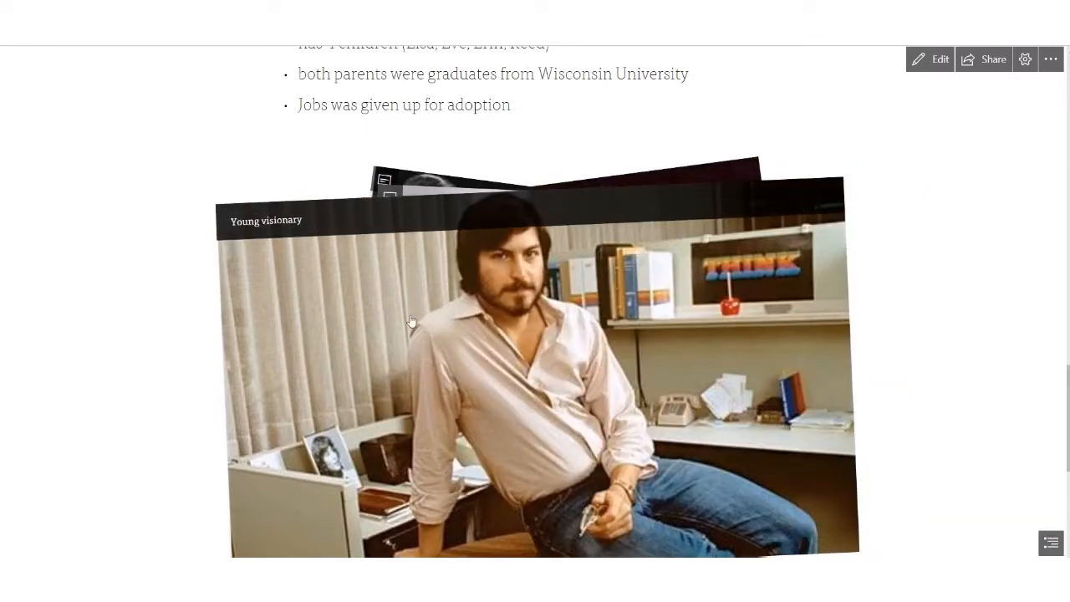
click(457, 336)
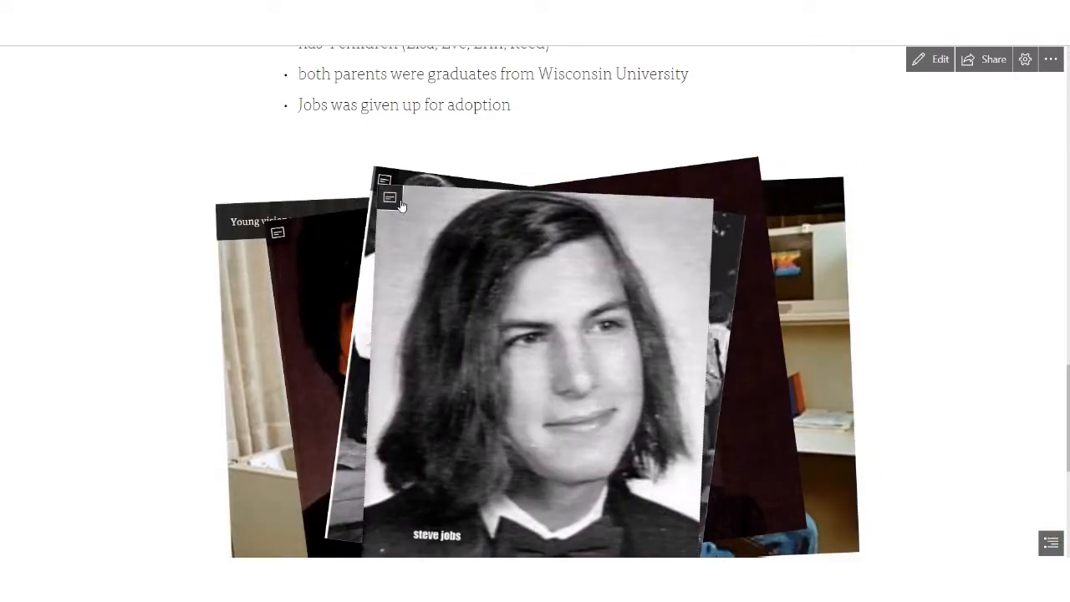
click(458, 353)
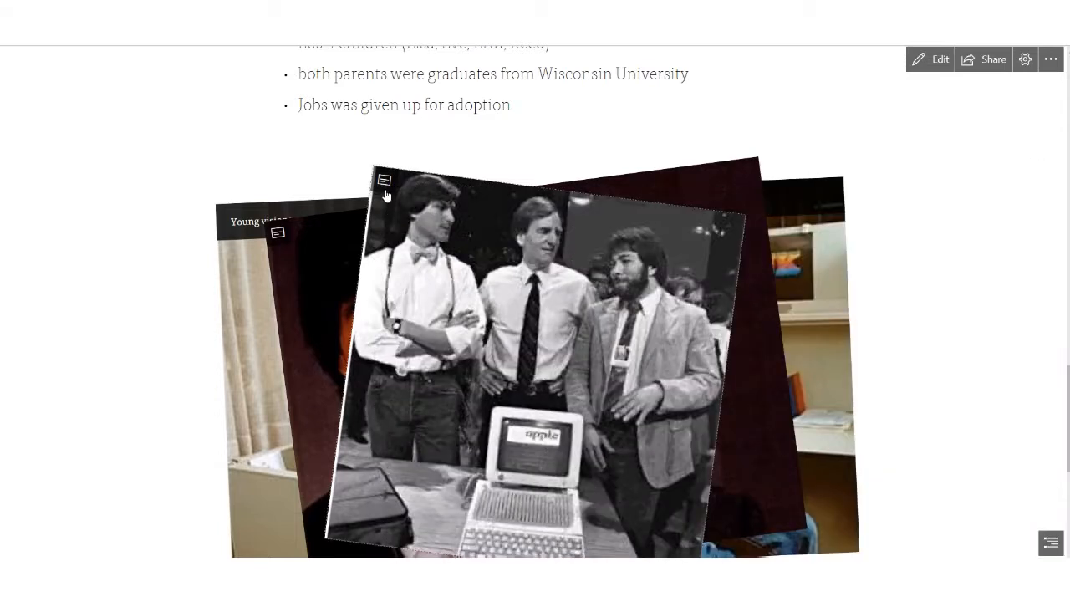
click(516, 352)
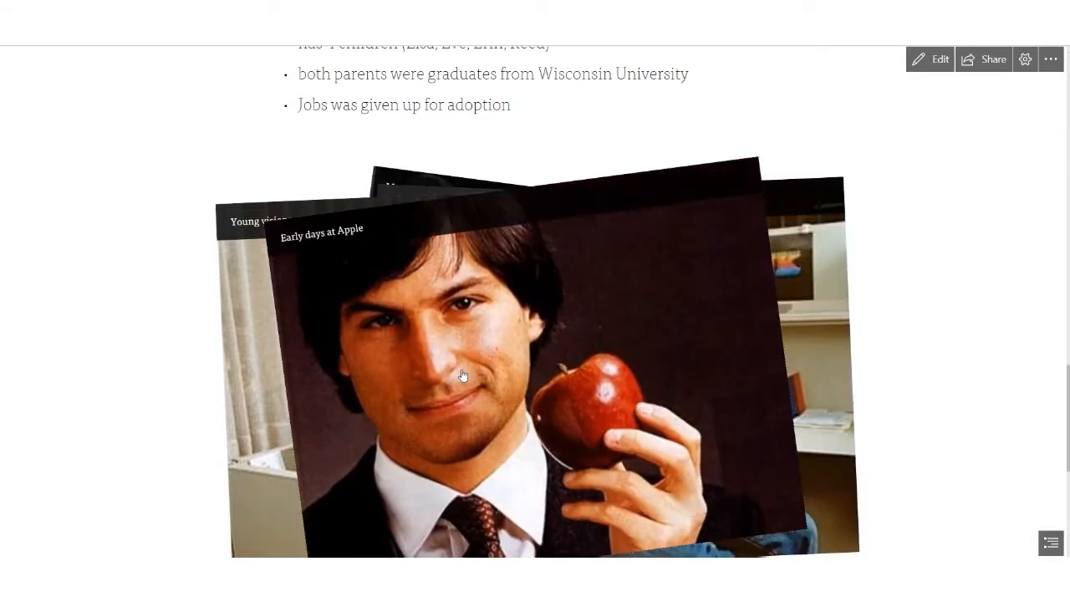
click(461, 376)
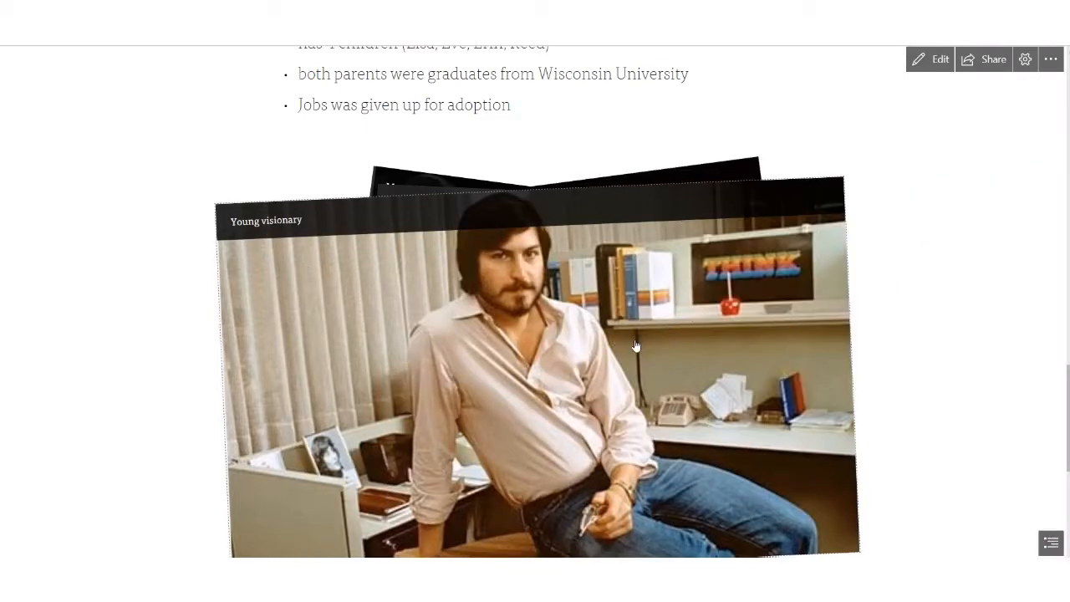
scroll(629, 345, down, 1)
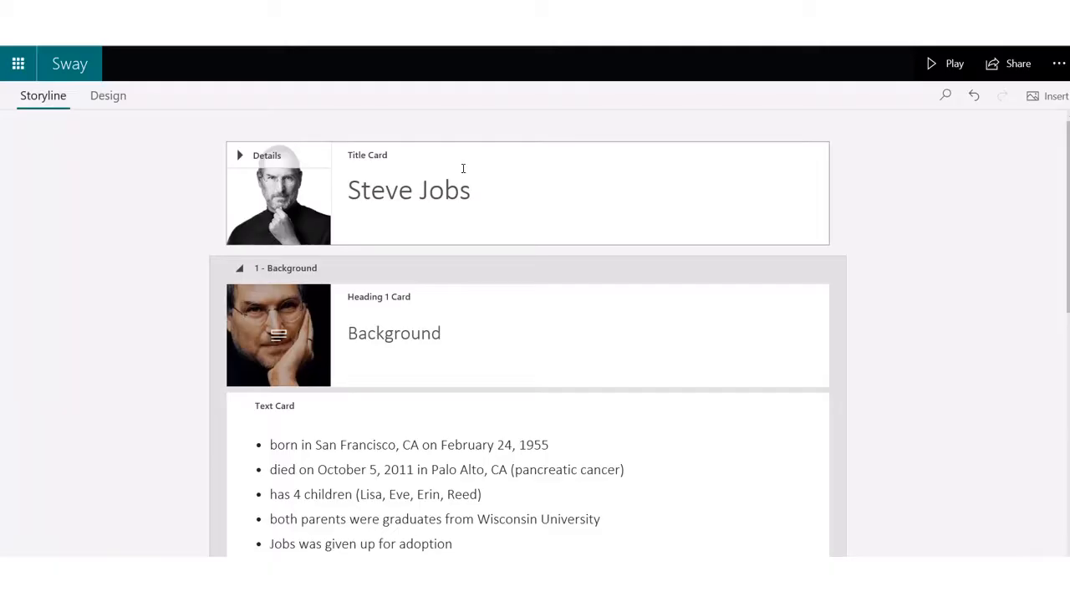
Step: Review the Storyline cards from the title card through the Background section and the captioned photo Stack
scroll(462, 167, down, 3)
scroll(461, 167, down, 5)
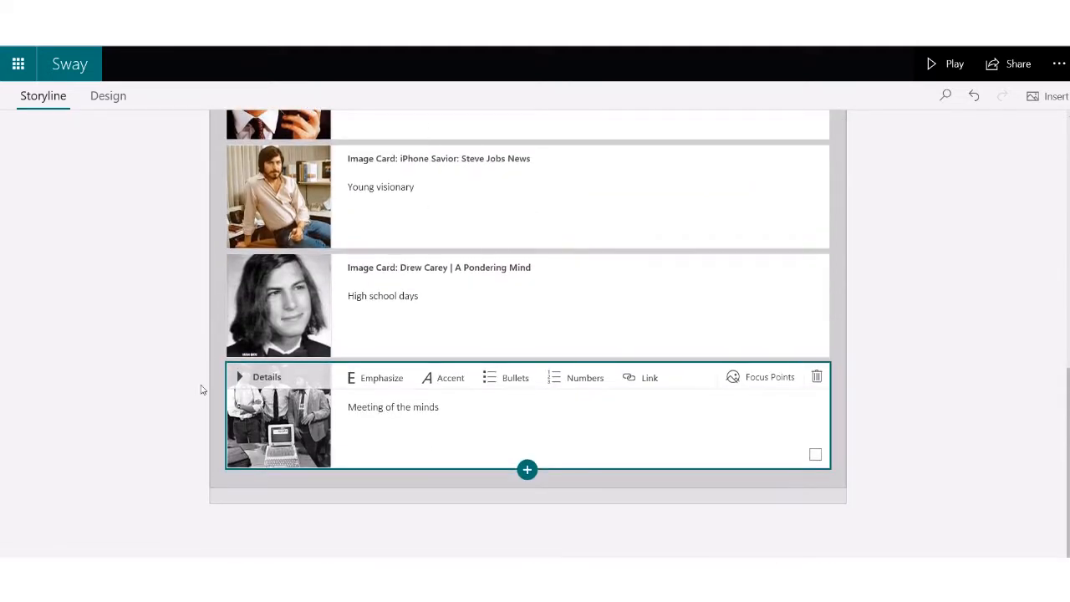
scroll(839, 435, up, 5)
scroll(832, 409, up, 1)
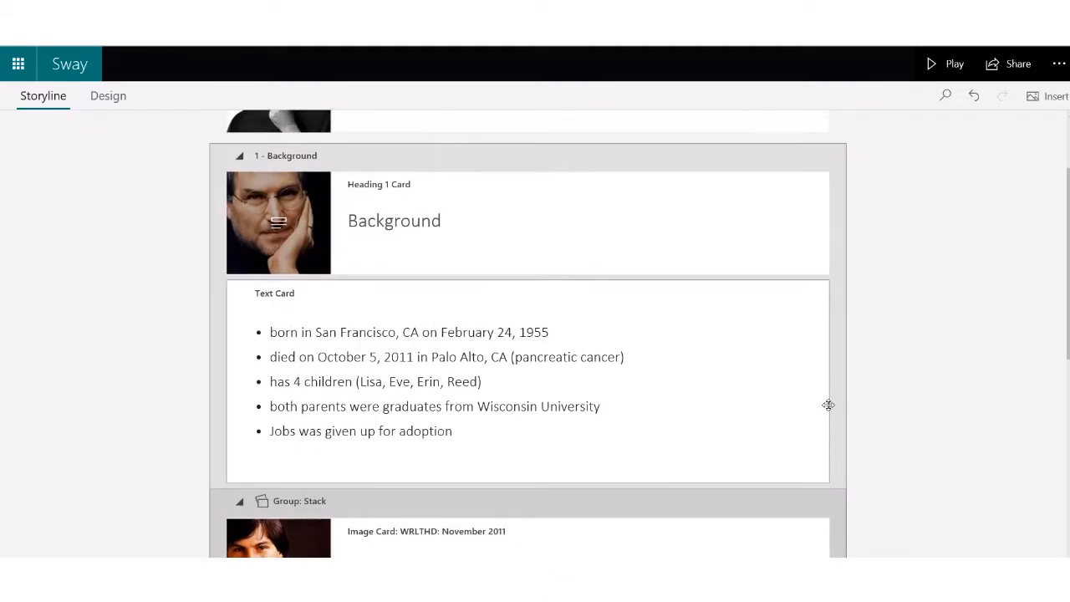
key(ctrl+minus)
key(ctrl+minus)
key(ctrl+minus)
key(ctrl+minus)
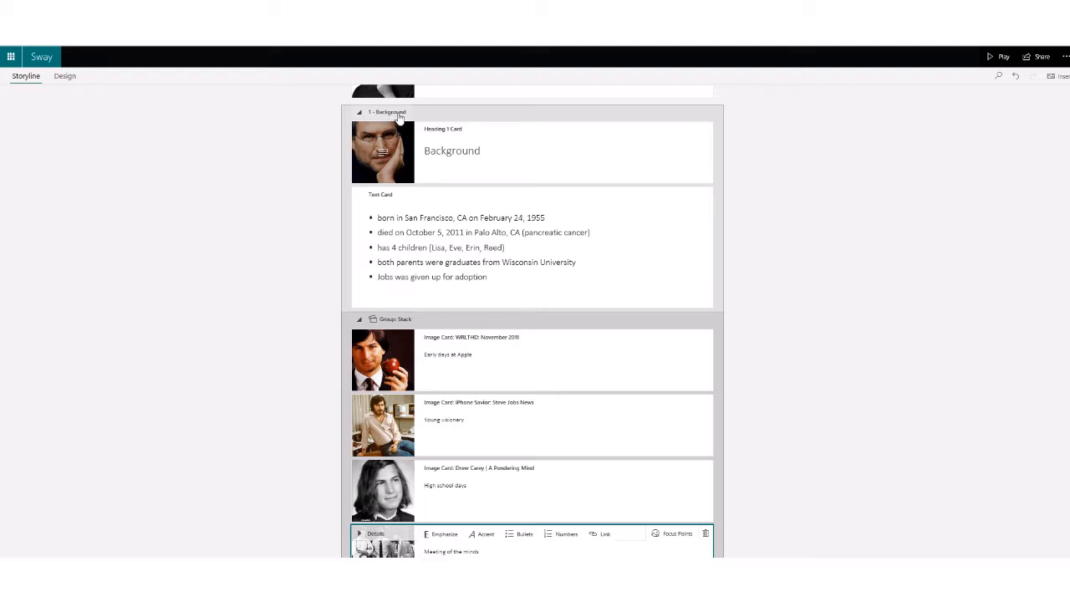
key(ctrl+0)
Step: Add a Heading 1 card below the Background section, titled Apple "Seeds", with the black Apple logo as background
scroll(569, 296, down, 4)
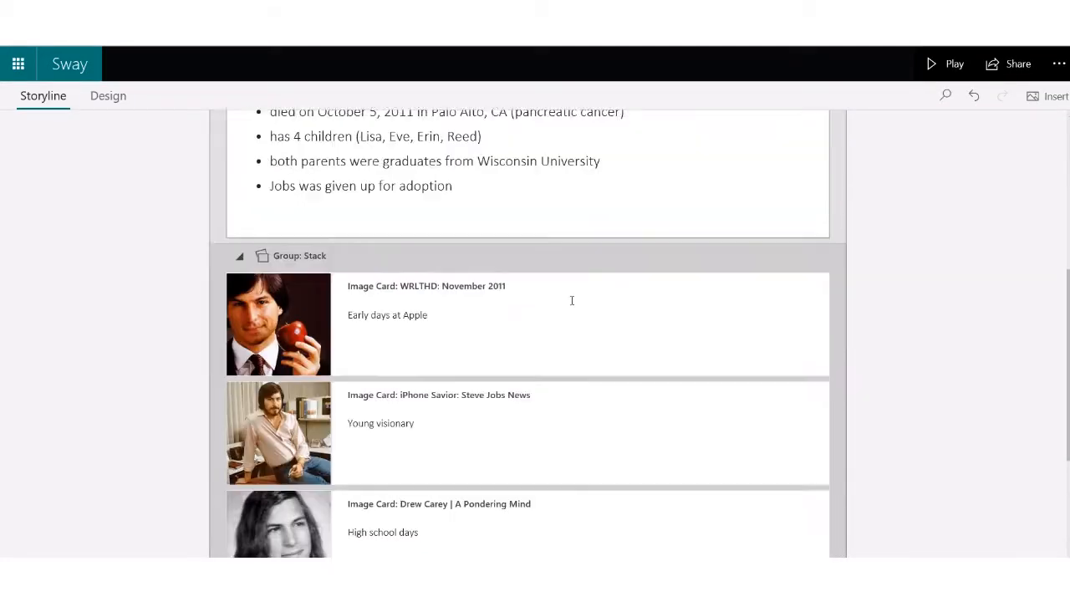
scroll(570, 303, down, 2)
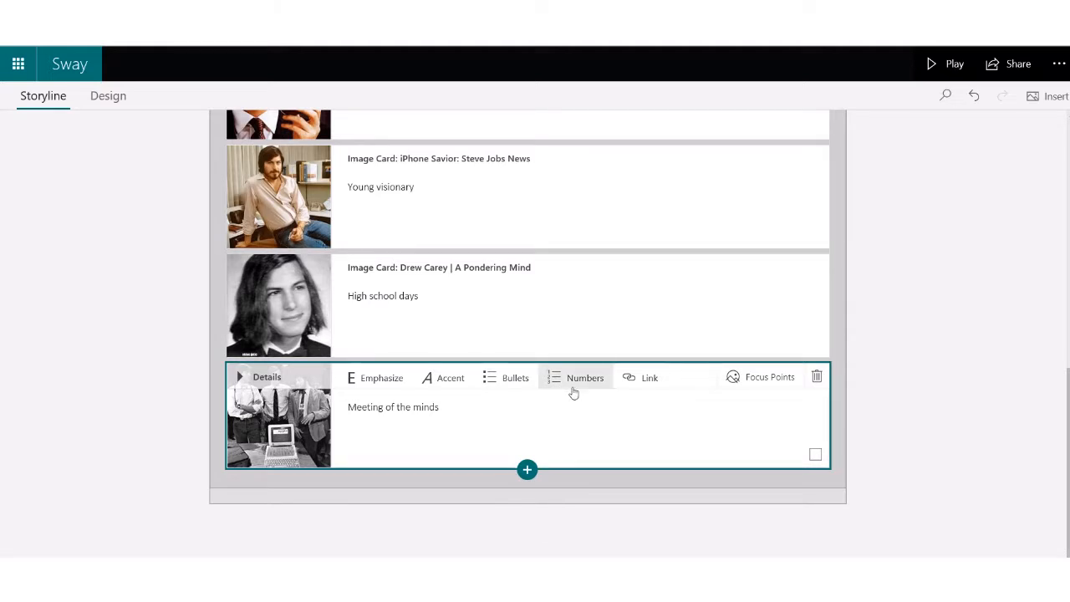
click(527, 471)
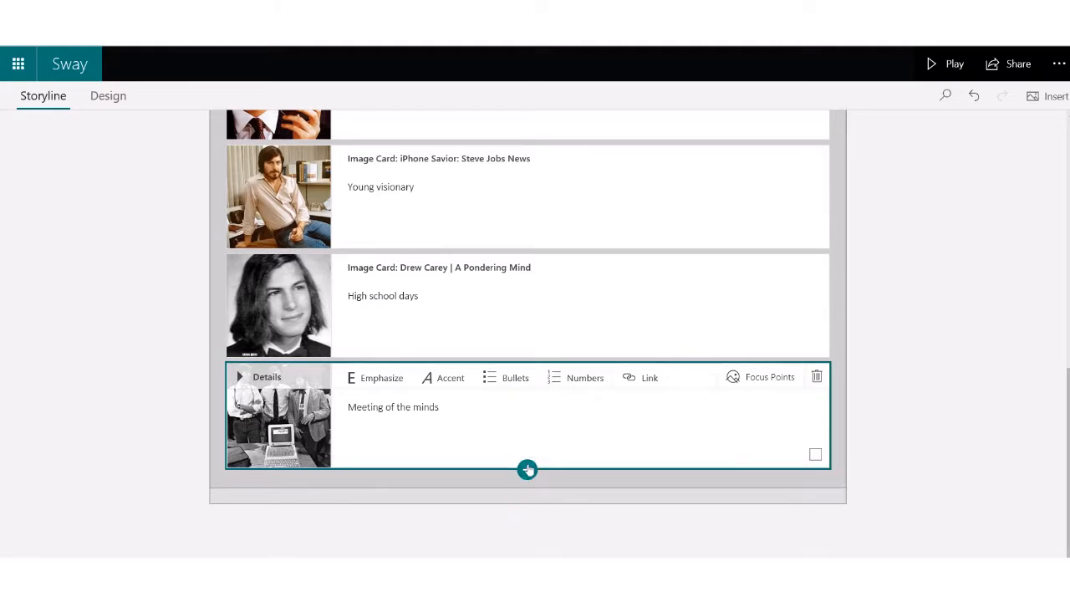
click(524, 473)
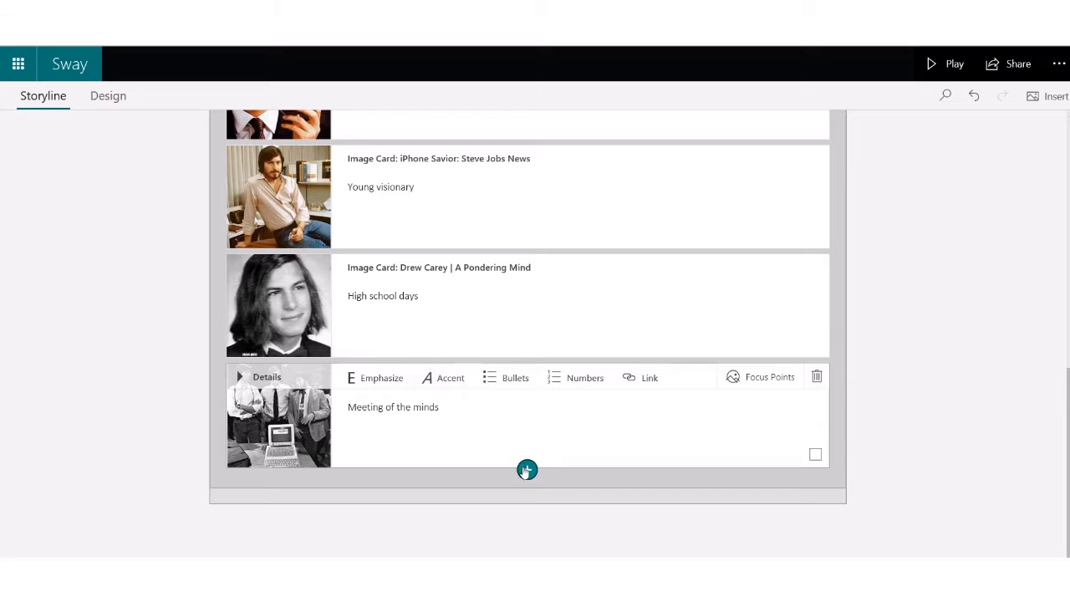
click(527, 496)
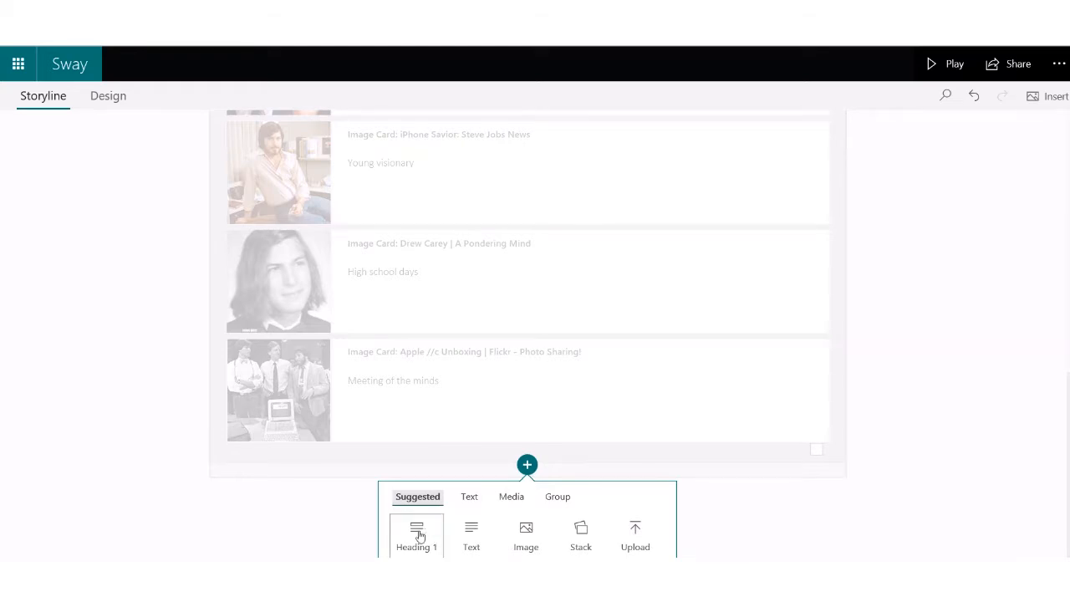
click(417, 536)
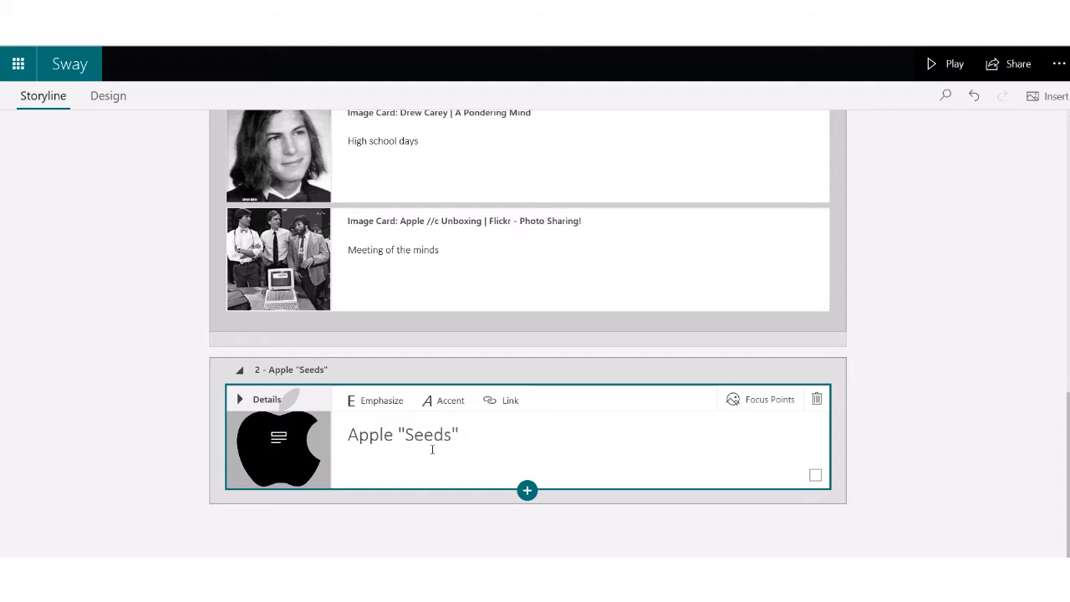
Step: Add a text card under Apple "Seeds" with five bullets on the "two Steve's", their 1971 meeting, the Apple I and the origin of the Apple name
click(528, 491)
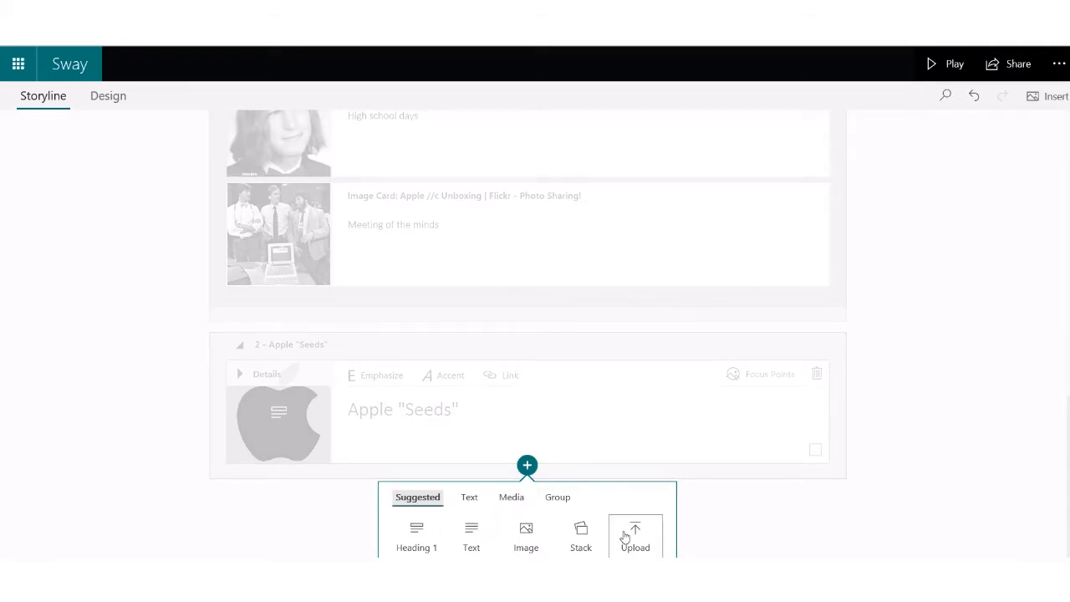
click(471, 536)
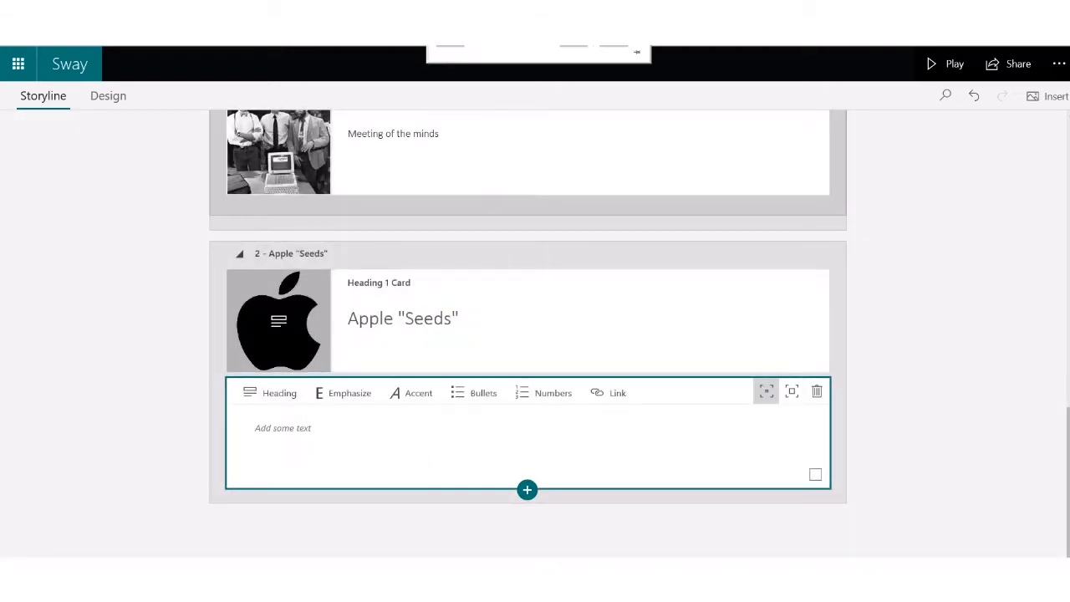
text(the "two Steve's"- Steve Jobs and Steve Wozniak were the 2 founders of the Apple computer met each other in 1971 and had a mutual passion for innovation and technology designed the Apple I- the first computer to look like a typewriter and have an output like a TV the Apple name came from Jobs after he had spent time working on an apple orchard they wanted the name to sound simple and fun...and to be first in the alphabet)
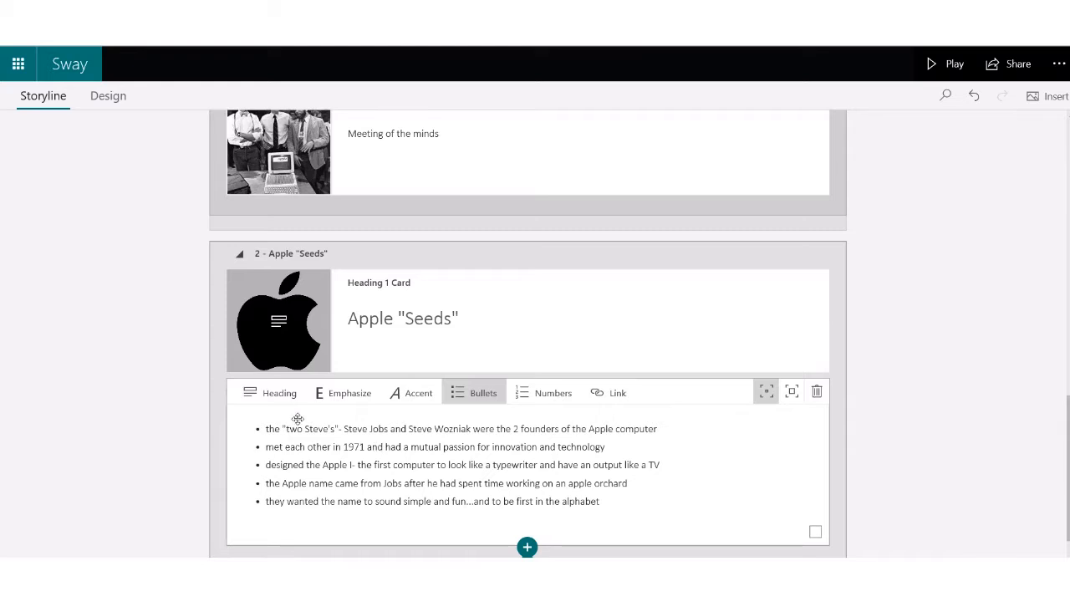
click(792, 393)
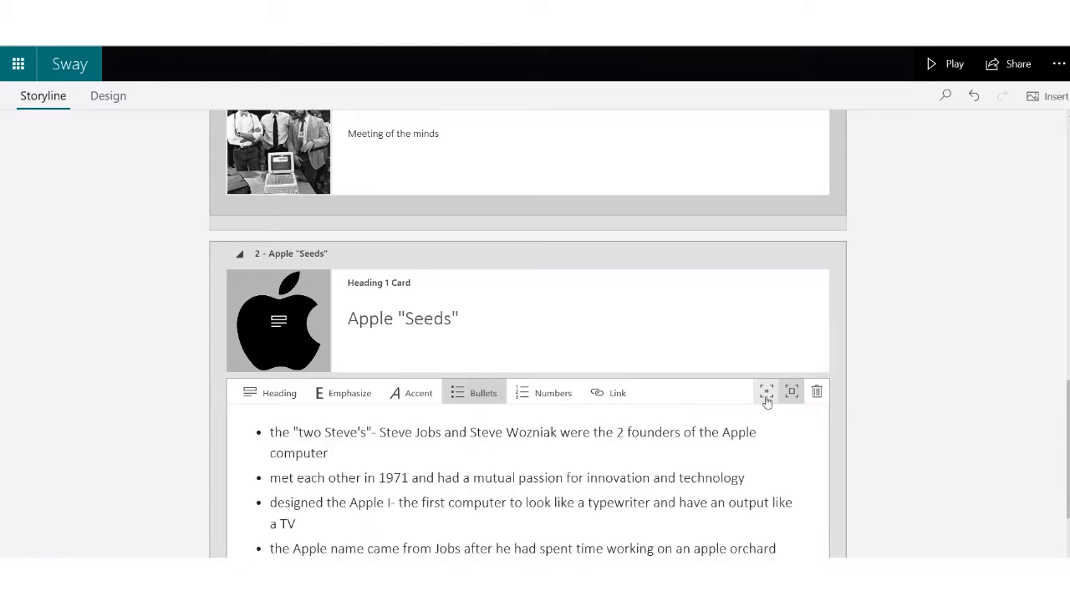
click(766, 393)
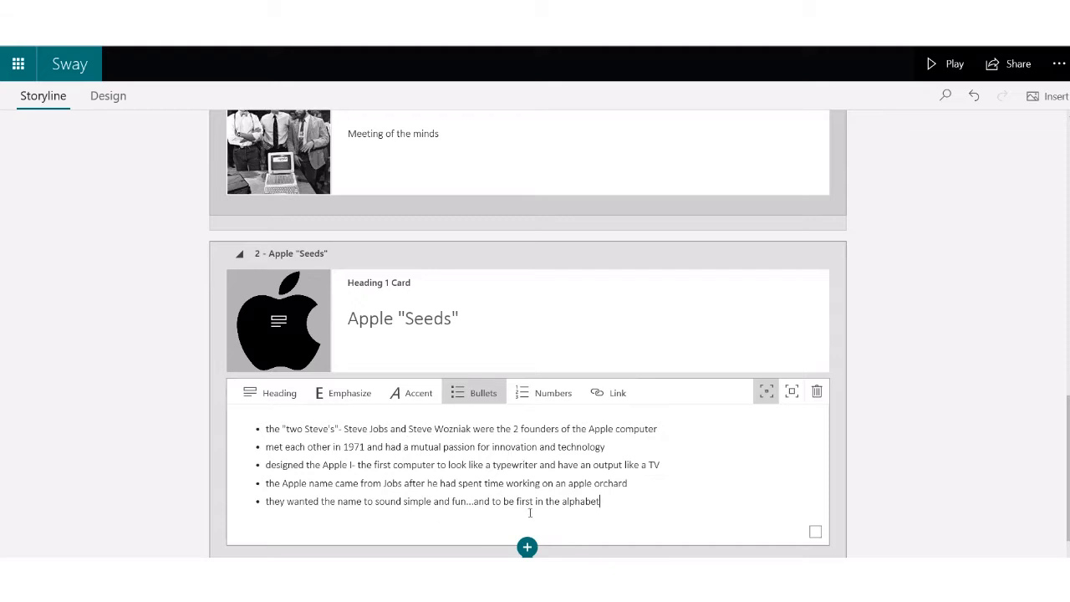
Step: Add an image card below the Apple "Seeds" bullets and search the suggested images for "apple 1"
scroll(530, 510, down, 1)
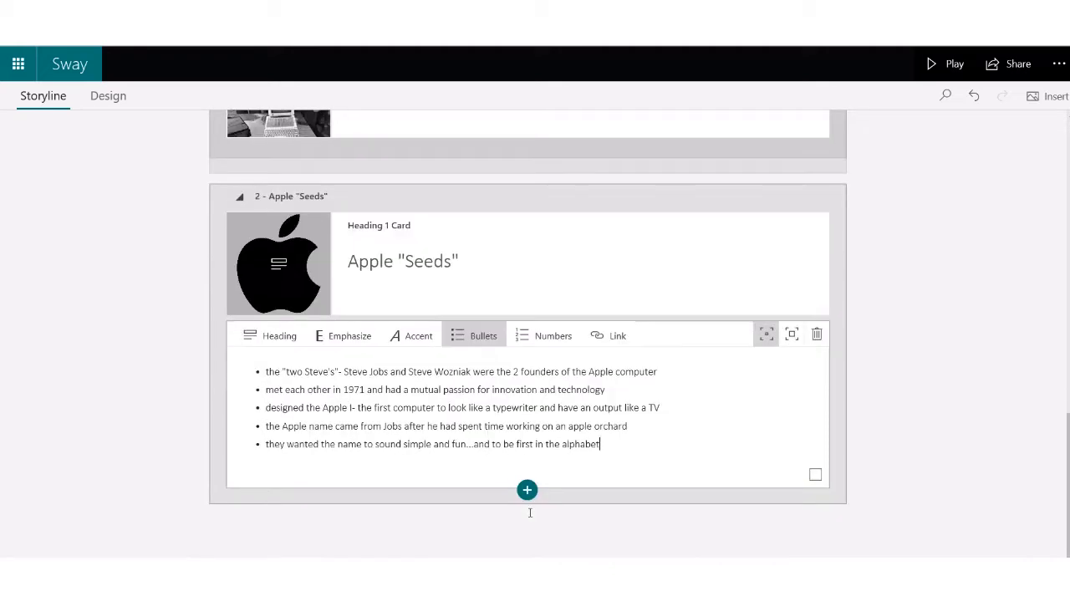
click(527, 491)
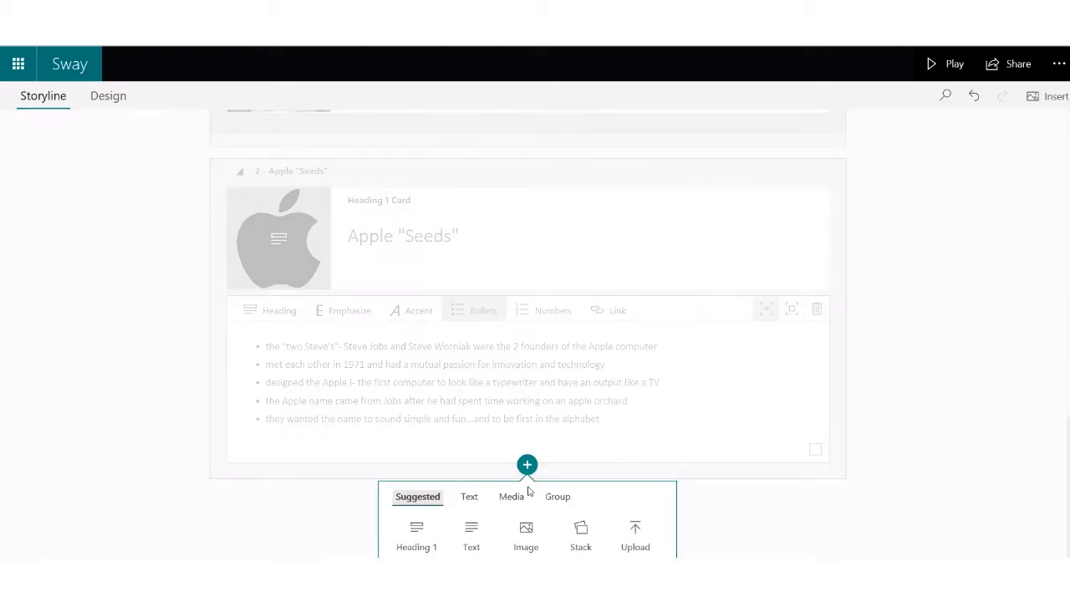
click(528, 538)
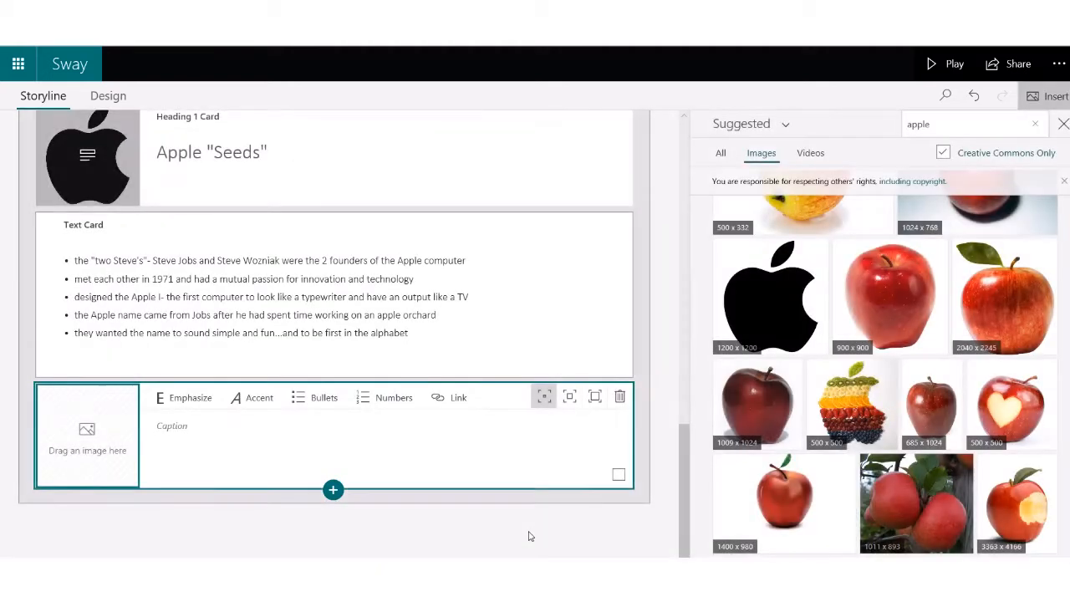
click(933, 123)
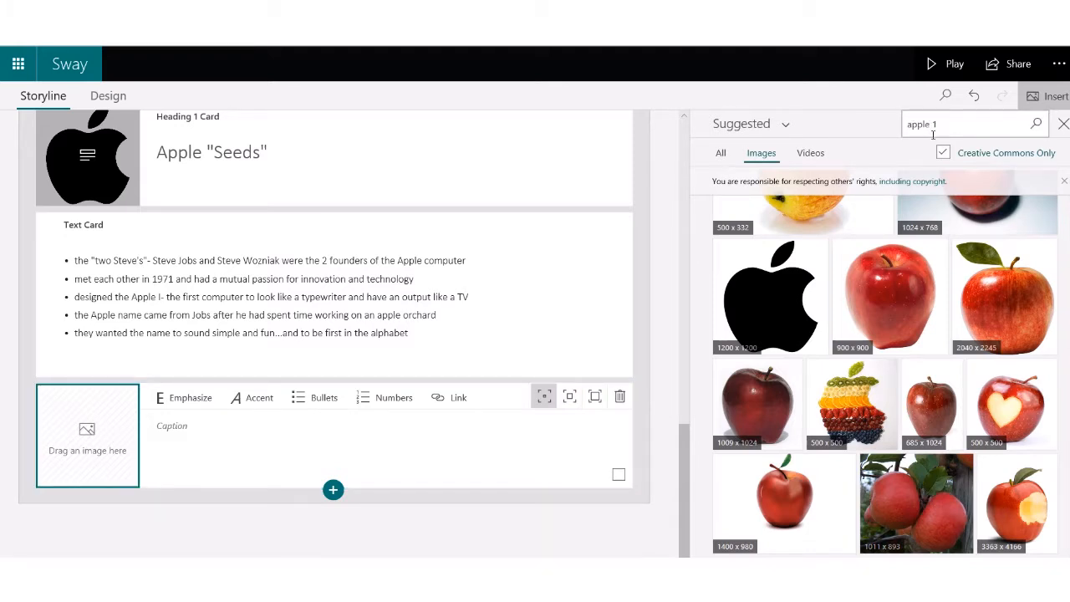
key(Return)
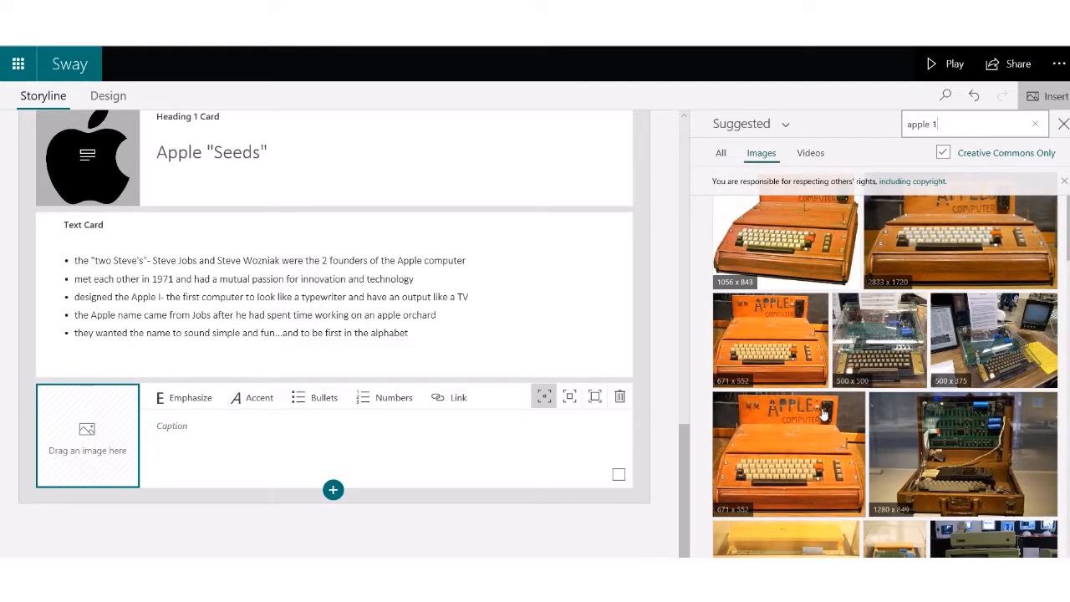
Step: Fill the image card with the 671 x 552 orange Apple computer photo and caption it "The Apple I- designed by Steve Wozniak"
click(799, 440)
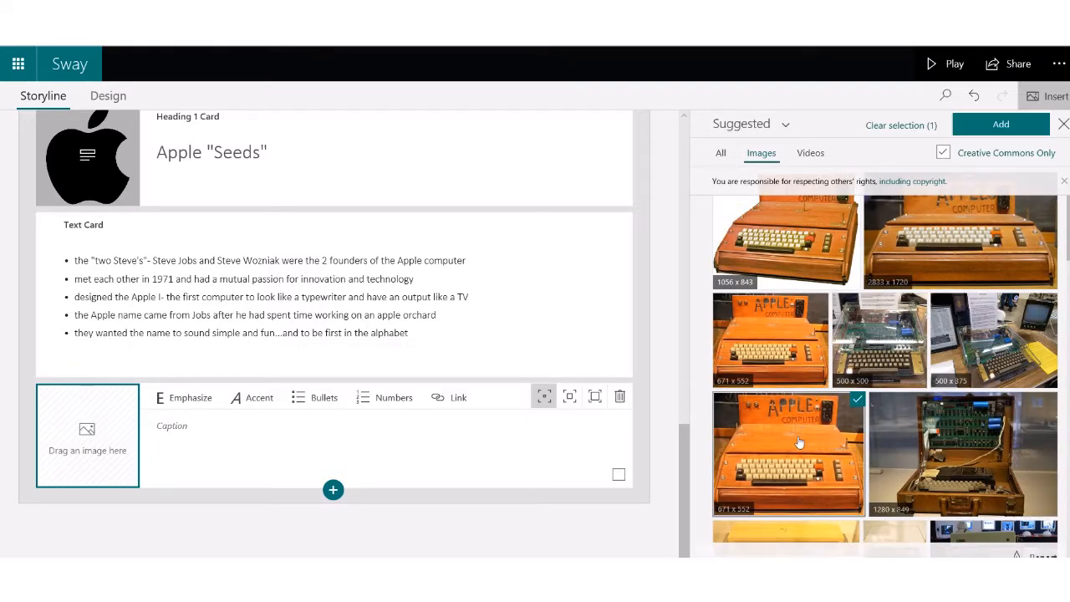
click(1000, 124)
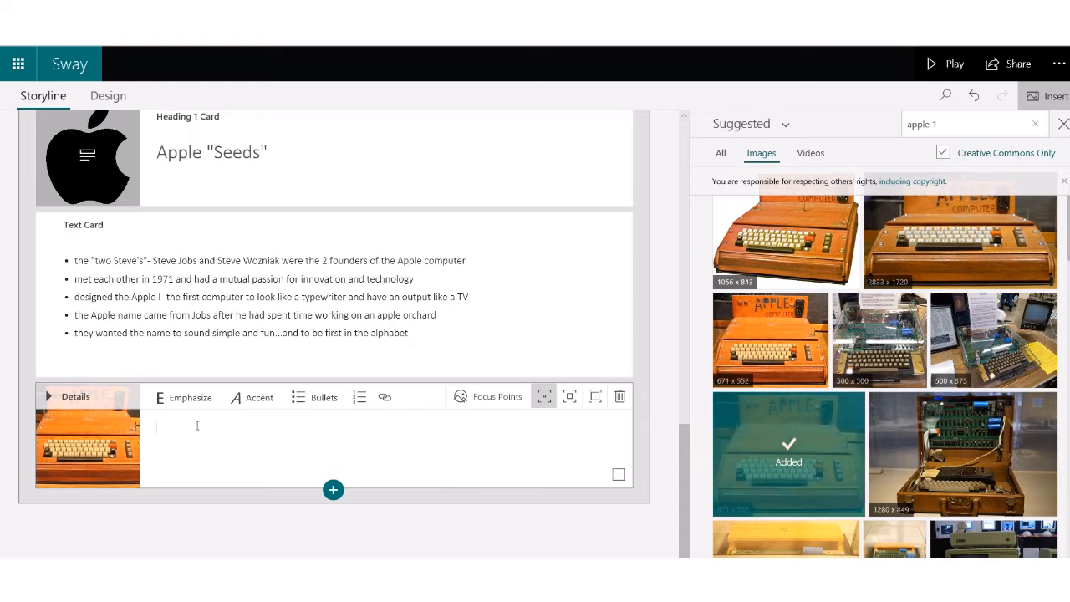
text(The Apple I- designed by Steve Wozniak)
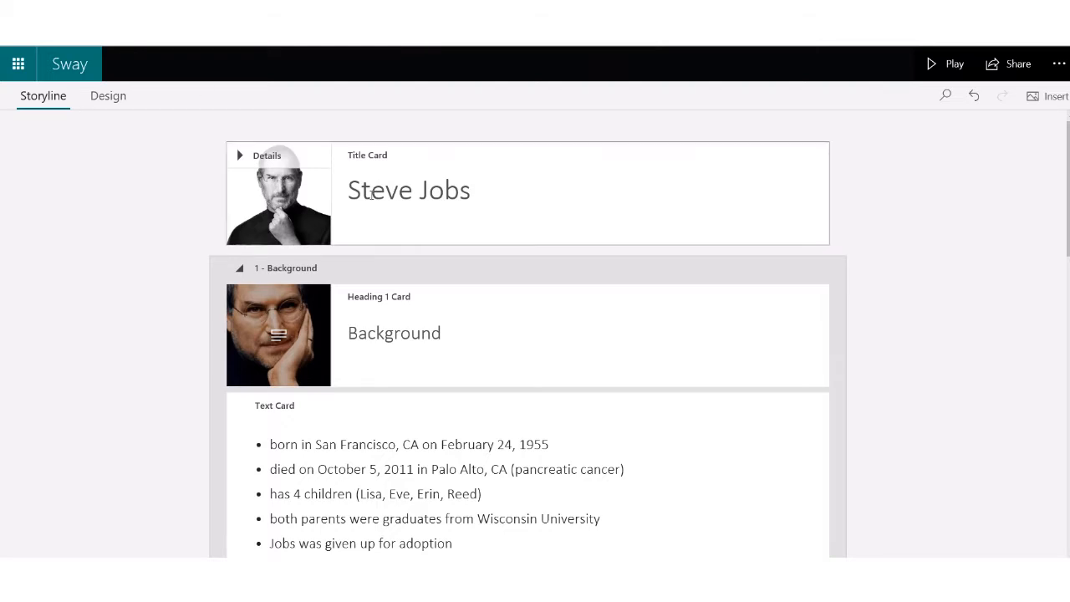
Step: Review the whole Storyline down to the Apple I image card and preview the presentation in the design view
scroll(383, 217, down, 1)
scroll(383, 217, down, 12)
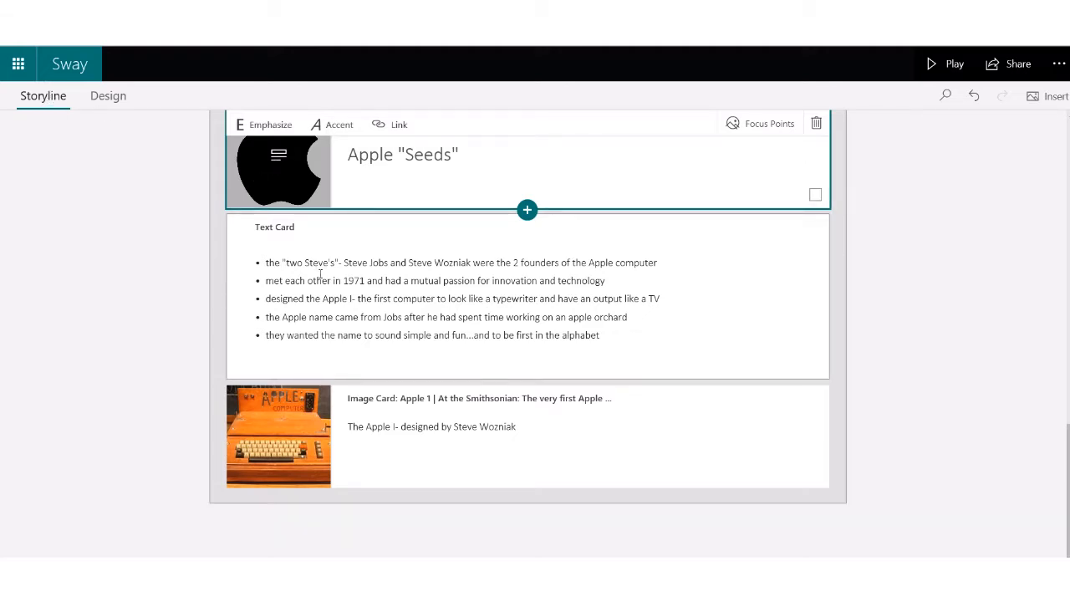
click(110, 97)
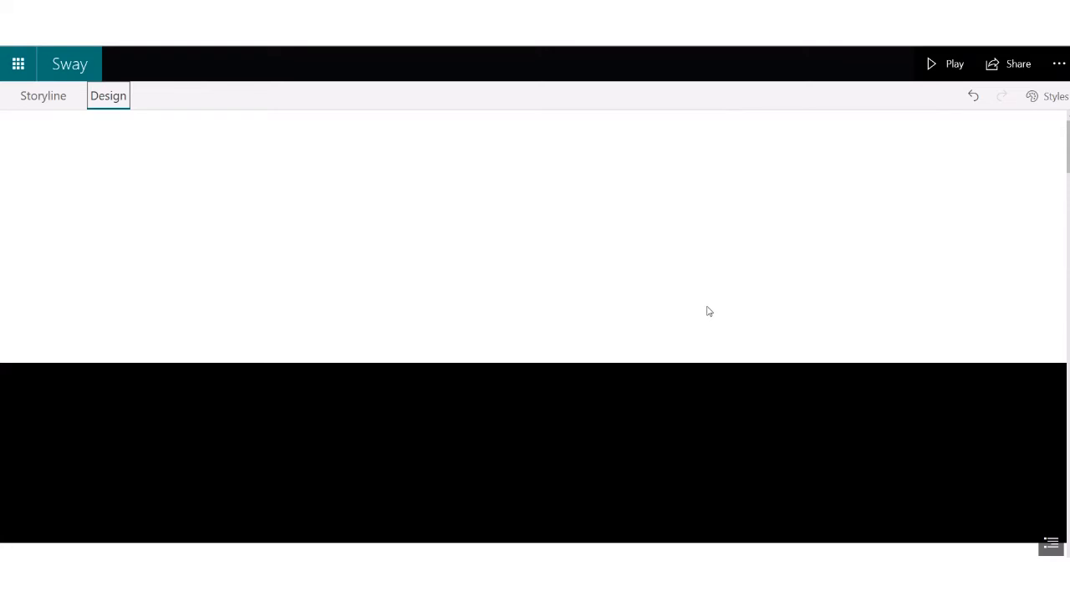
scroll(710, 311, down, 5)
scroll(702, 310, up, 5)
scroll(796, 305, down, 5)
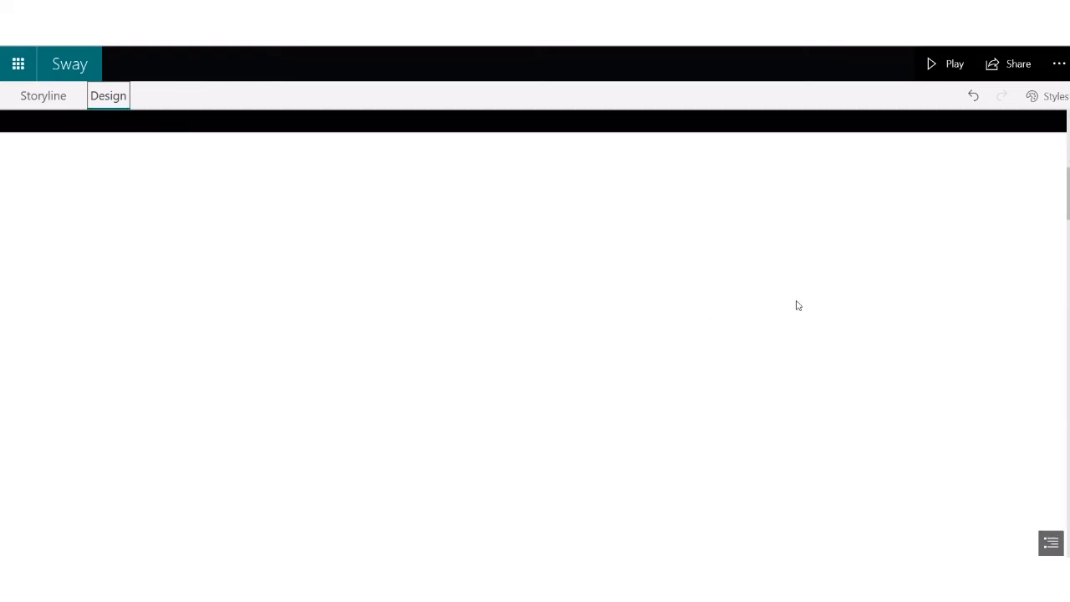
scroll(785, 306, up, 3)
scroll(781, 306, down, 4)
scroll(750, 309, up, 5)
scroll(750, 309, down, 5)
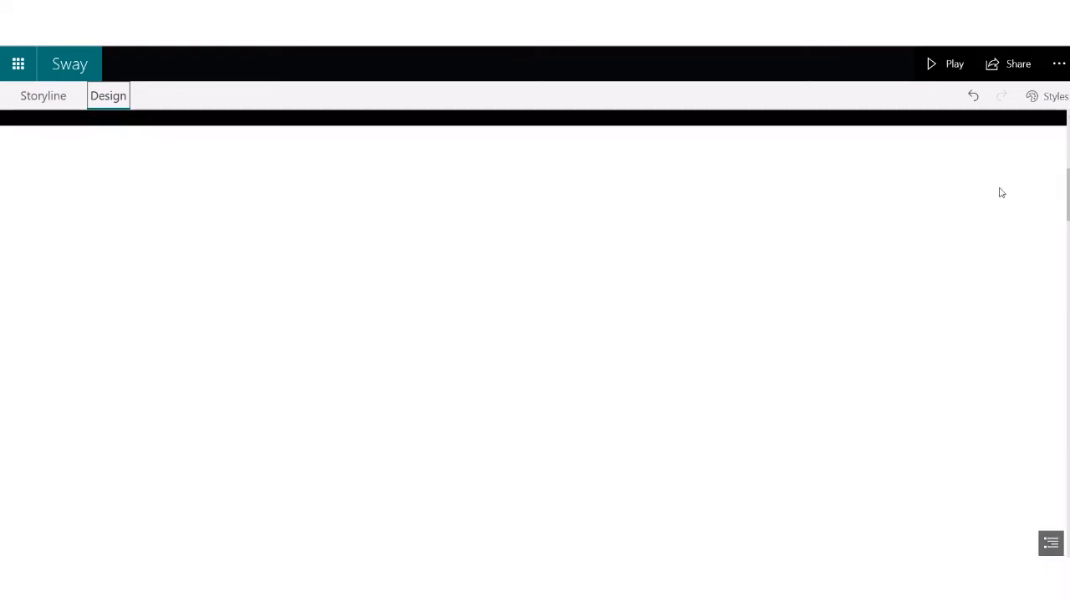
Step: Try the Horizontal layout and look through the presentation as far as the photo stack
click(1037, 97)
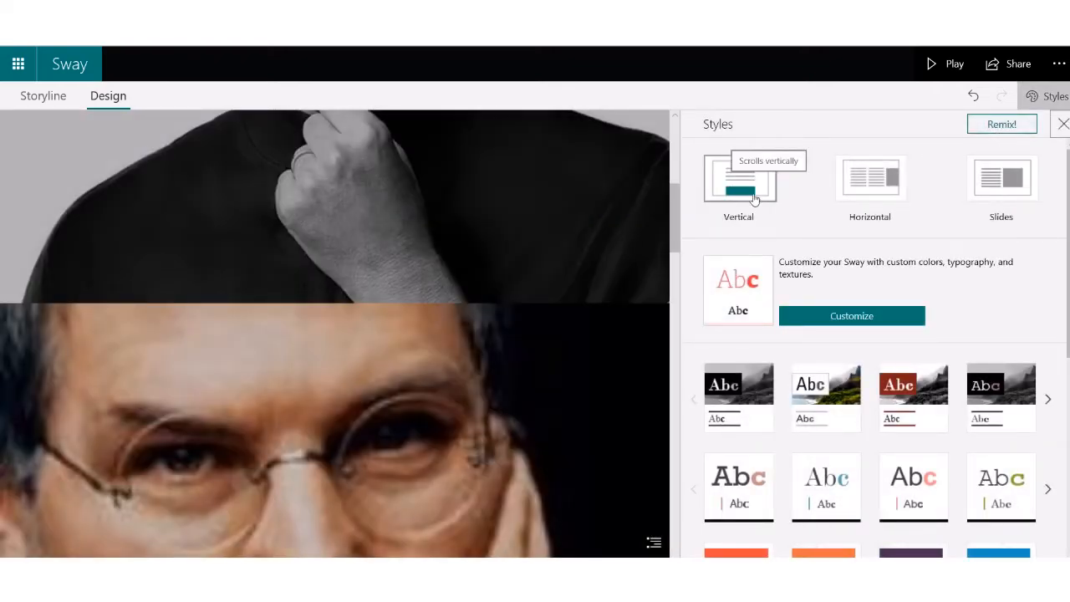
click(872, 194)
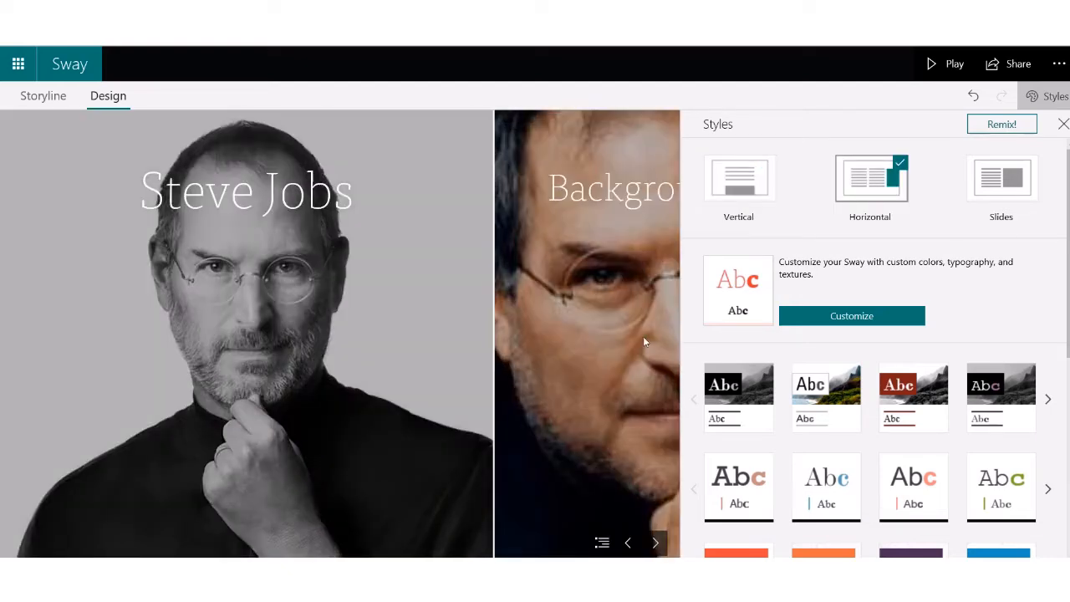
scroll(599, 352, down, 5)
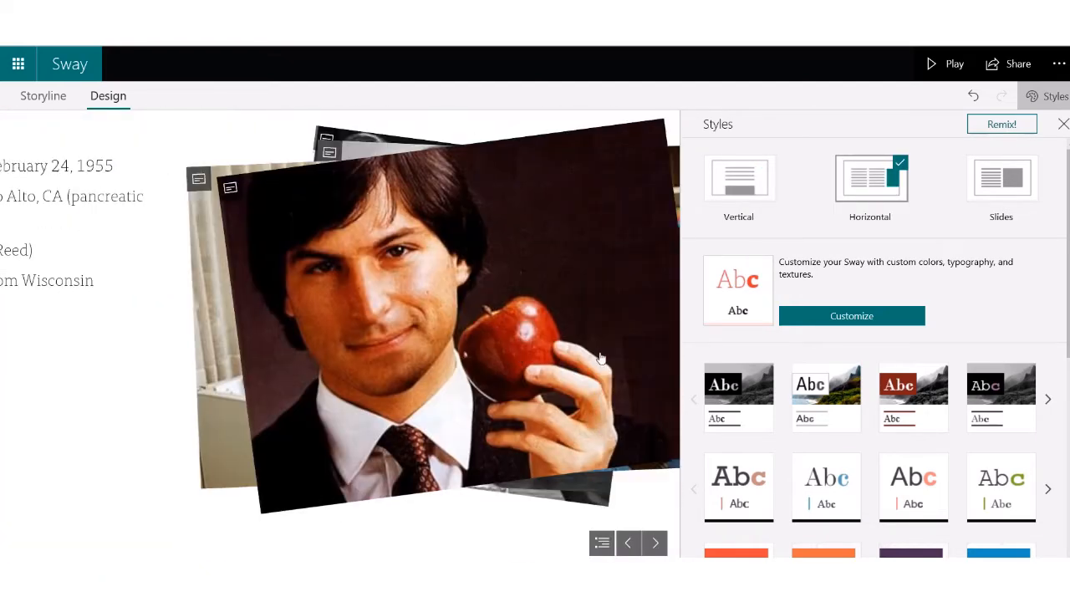
scroll(599, 351, up, 5)
Step: Try the Slides layout and page through the presentation to the Apple "Seeds" bullet list
click(1011, 183)
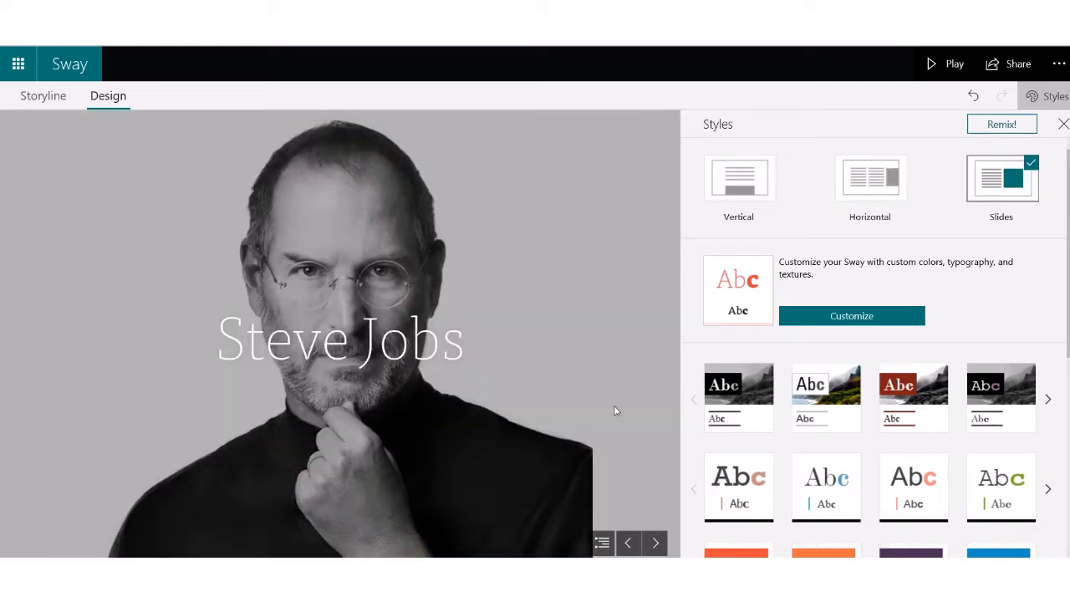
click(655, 544)
click(656, 544)
click(655, 543)
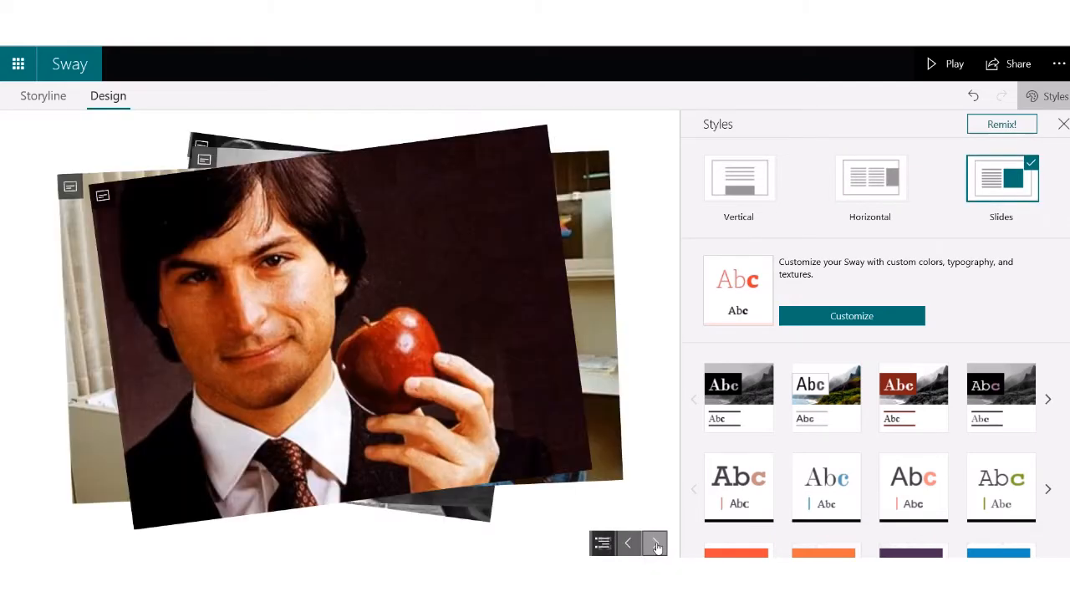
click(656, 543)
click(656, 543)
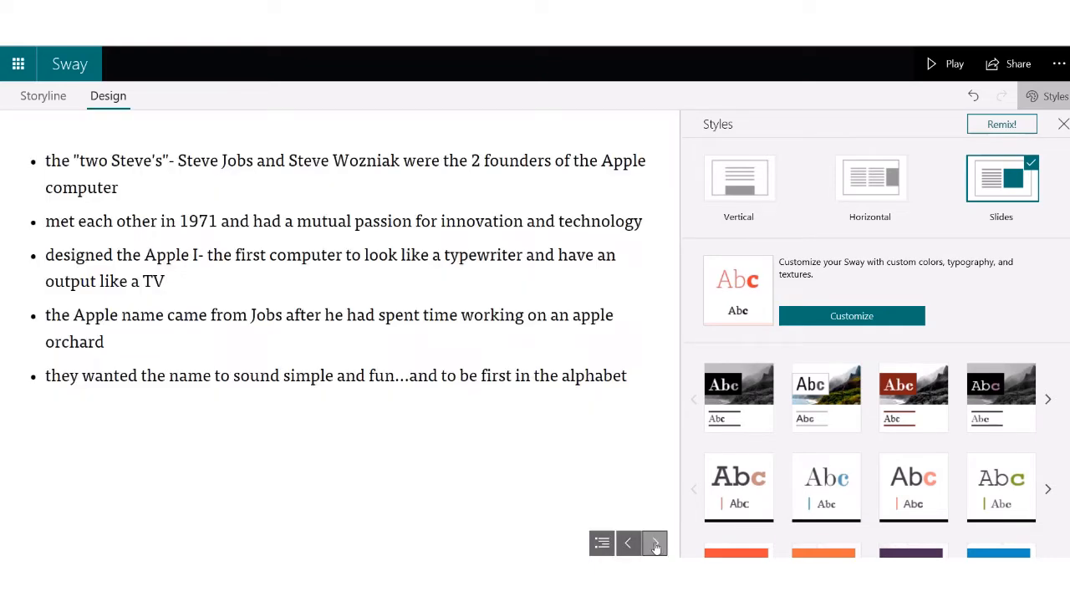
Step: Set the layout to Vertical and try the first two variations of style 3, ending on the light orange one
click(757, 193)
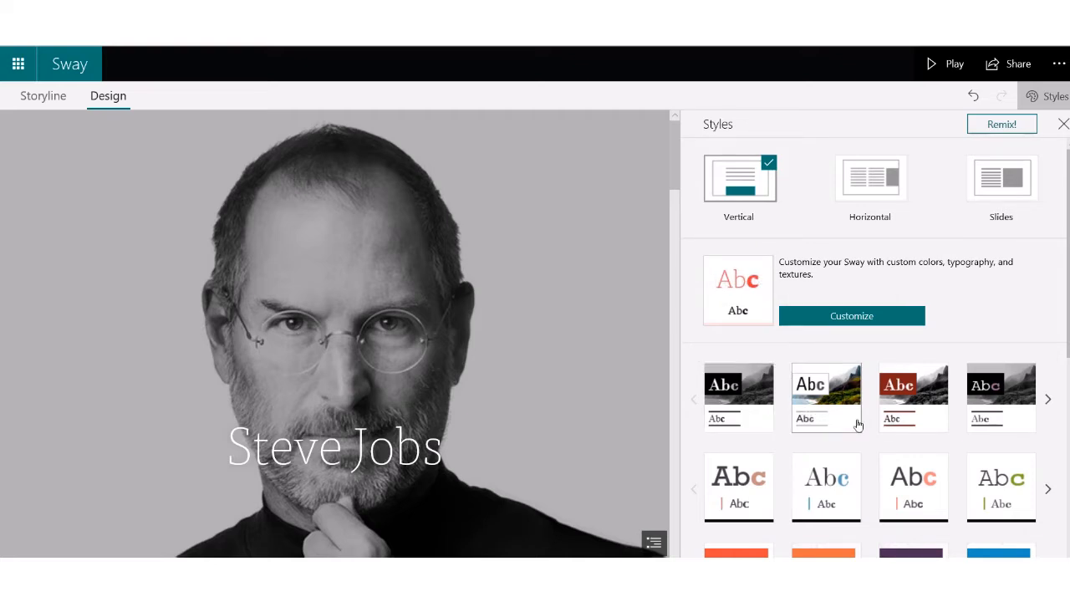
scroll(855, 431, down, 3)
click(745, 390)
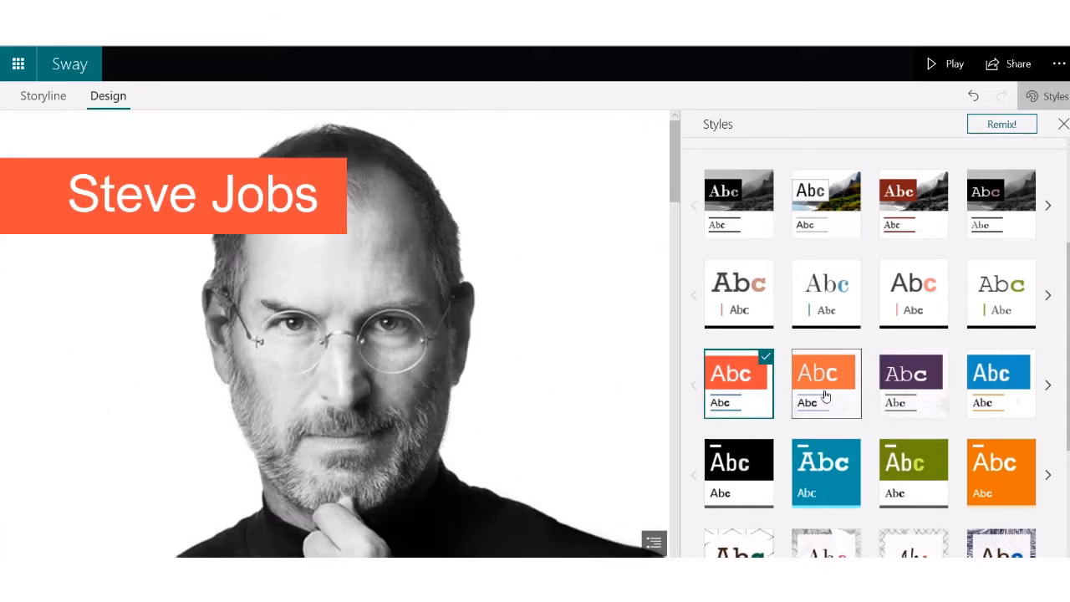
click(825, 395)
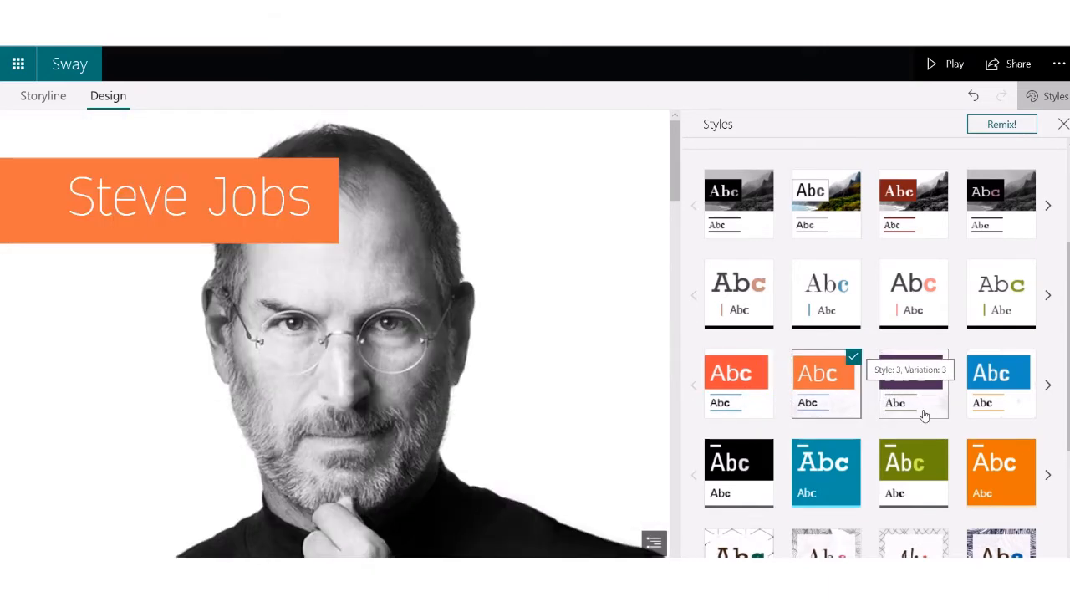
Step: Look through the title image and the start of the Background section in the light orange style
scroll(925, 416, down, 2)
scroll(538, 401, down, 3)
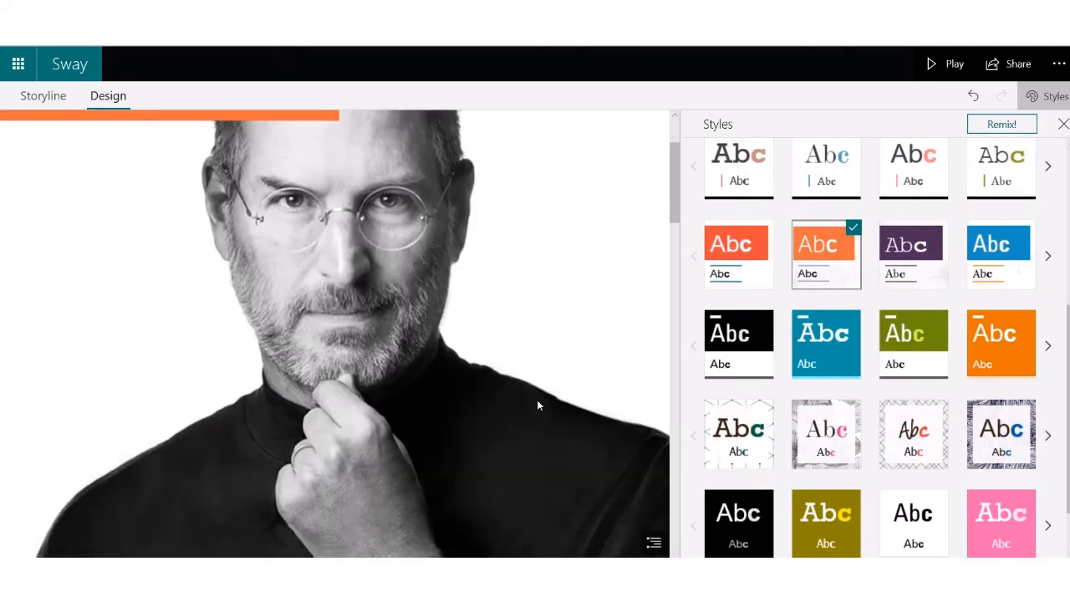
scroll(538, 401, up, 3)
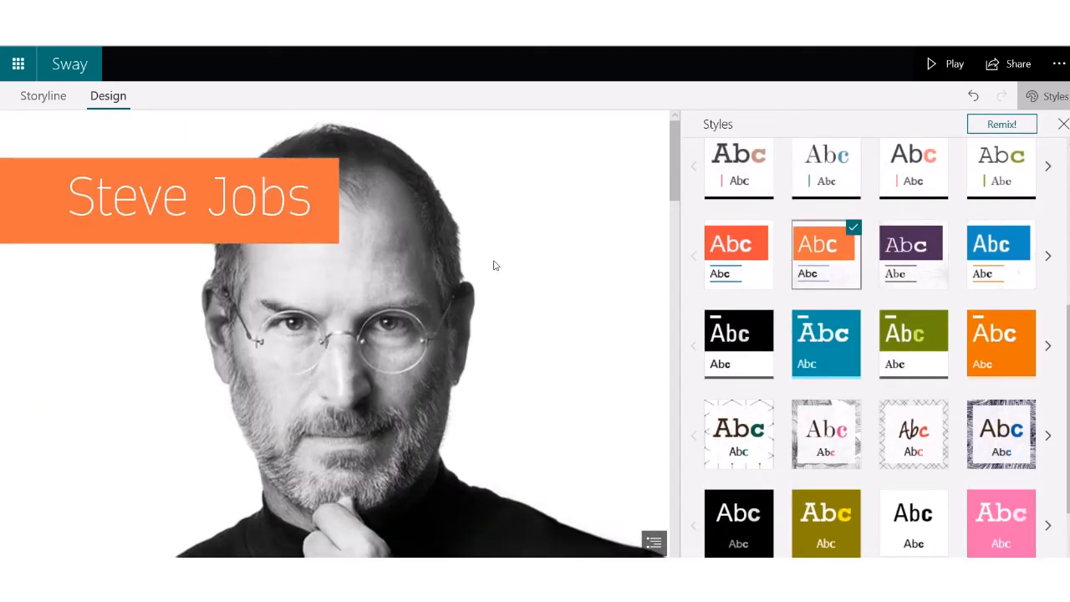
scroll(551, 293, down, 5)
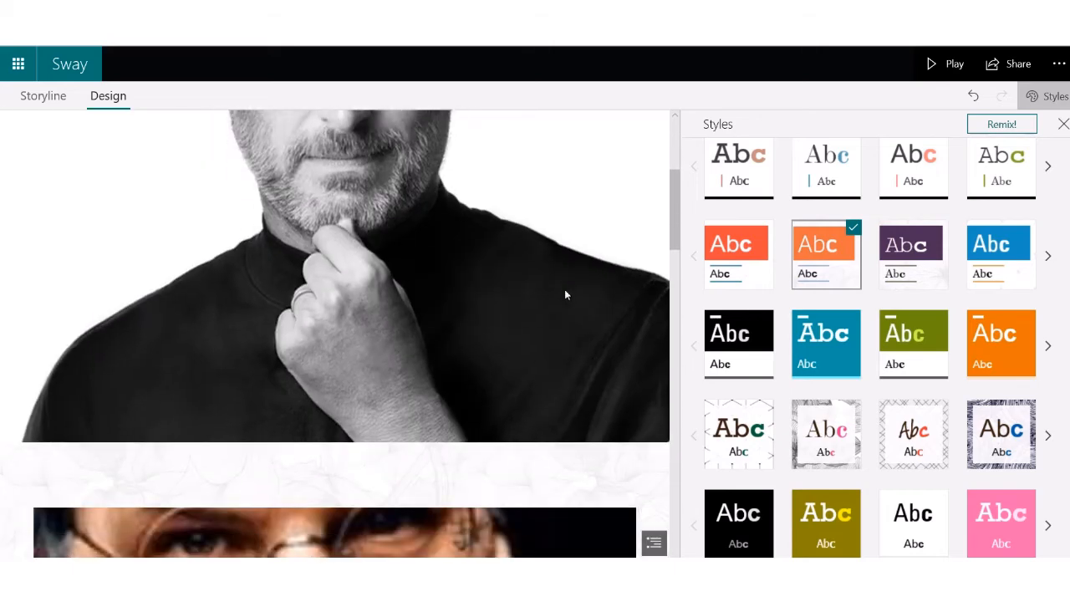
scroll(678, 301, up, 5)
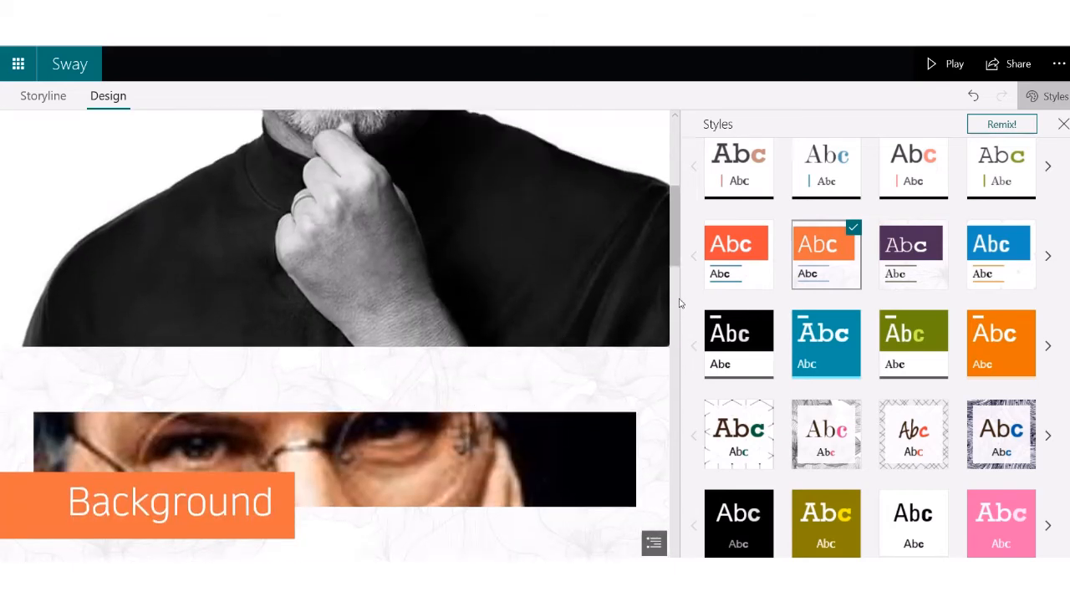
scroll(607, 260, up, 1)
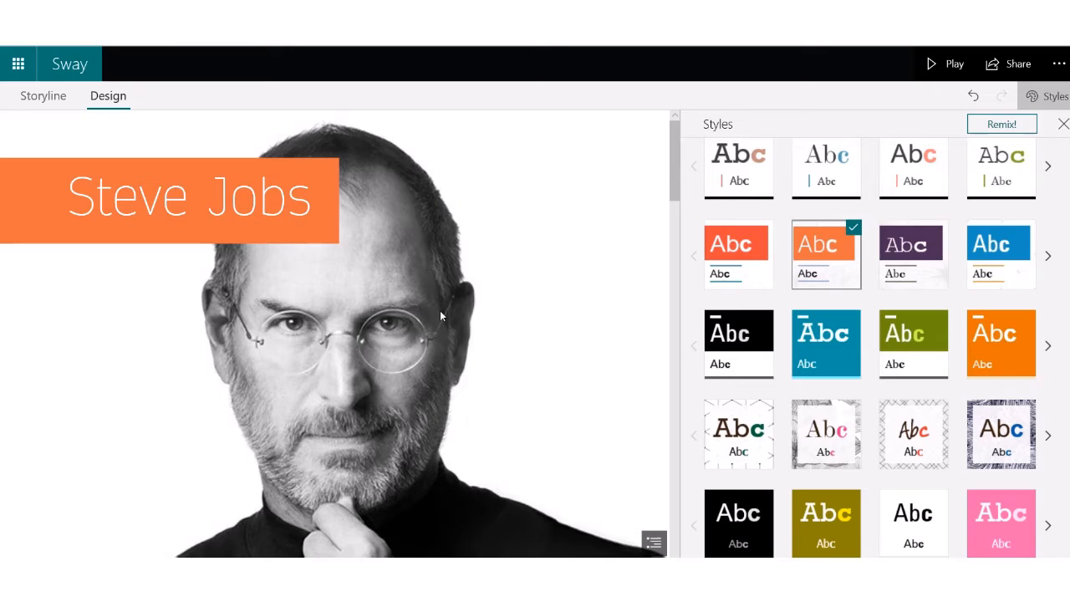
scroll(526, 360, down, 5)
scroll(530, 349, up, 3)
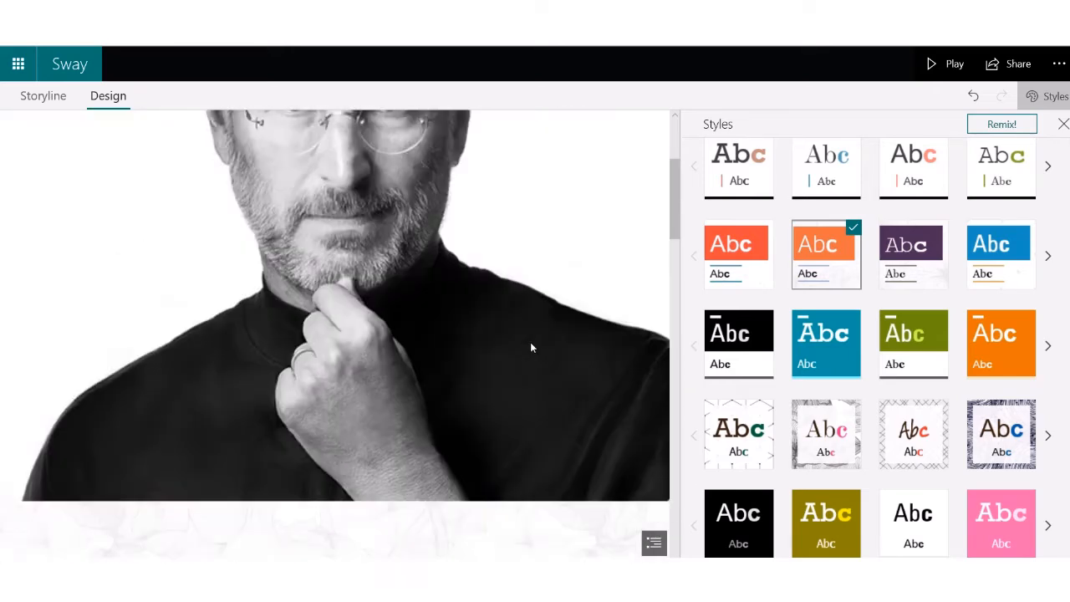
scroll(498, 230, up, 3)
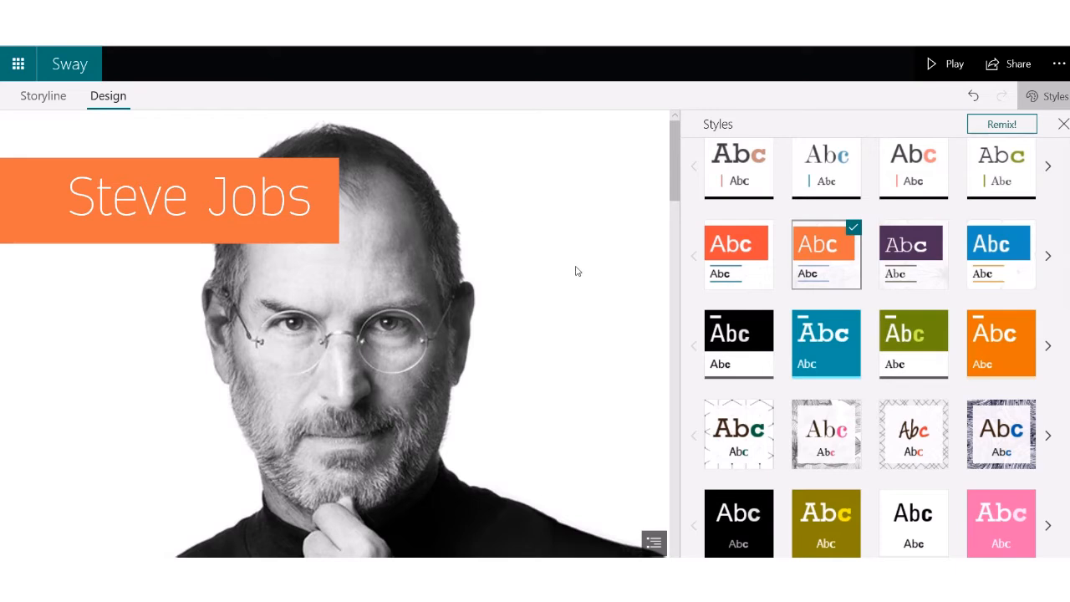
Step: Try the teal floral style and the black first variation of style 4, and look through the presentation as far as the photo stack
scroll(803, 397, down, 1)
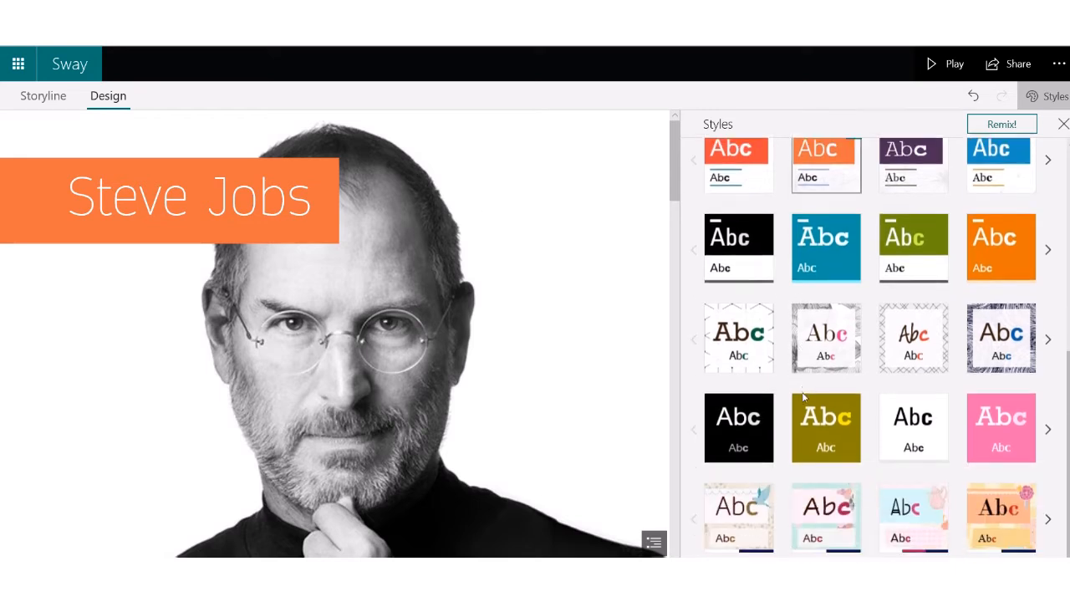
click(824, 521)
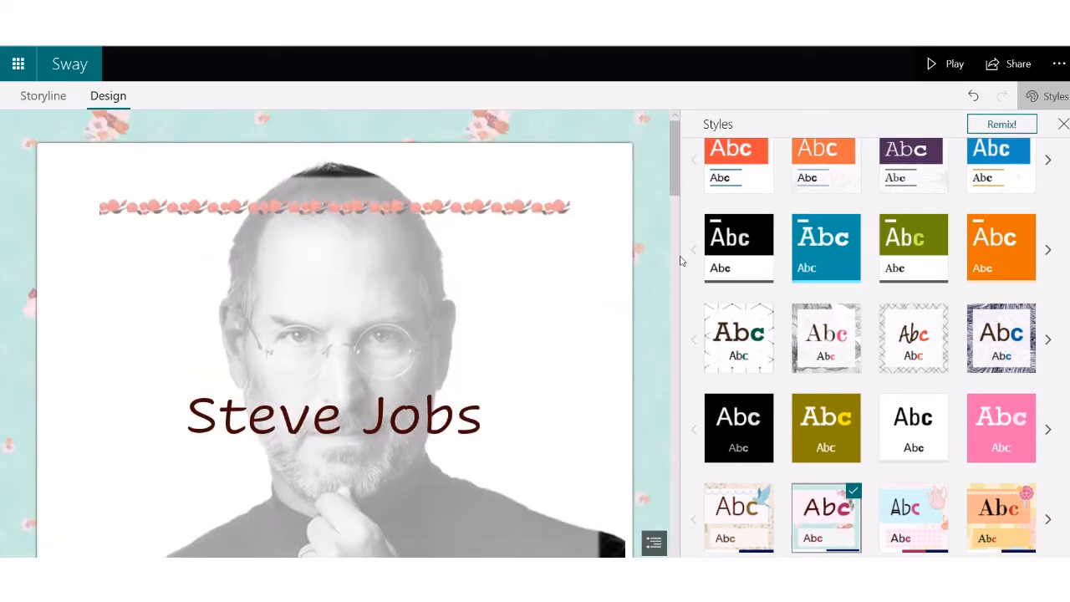
scroll(725, 322, up, 1)
click(724, 325)
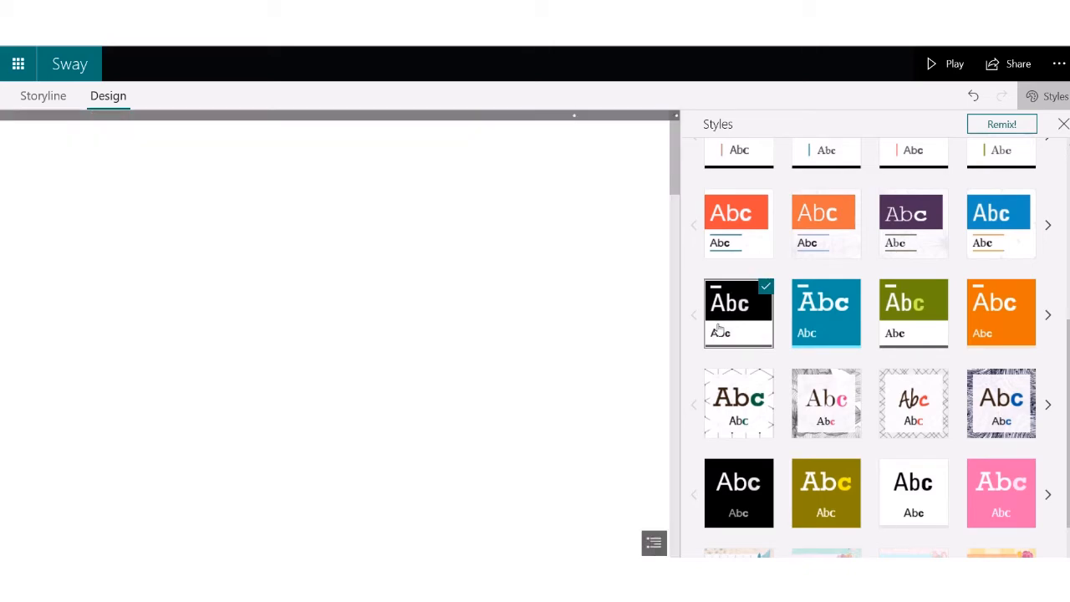
scroll(502, 310, down, 5)
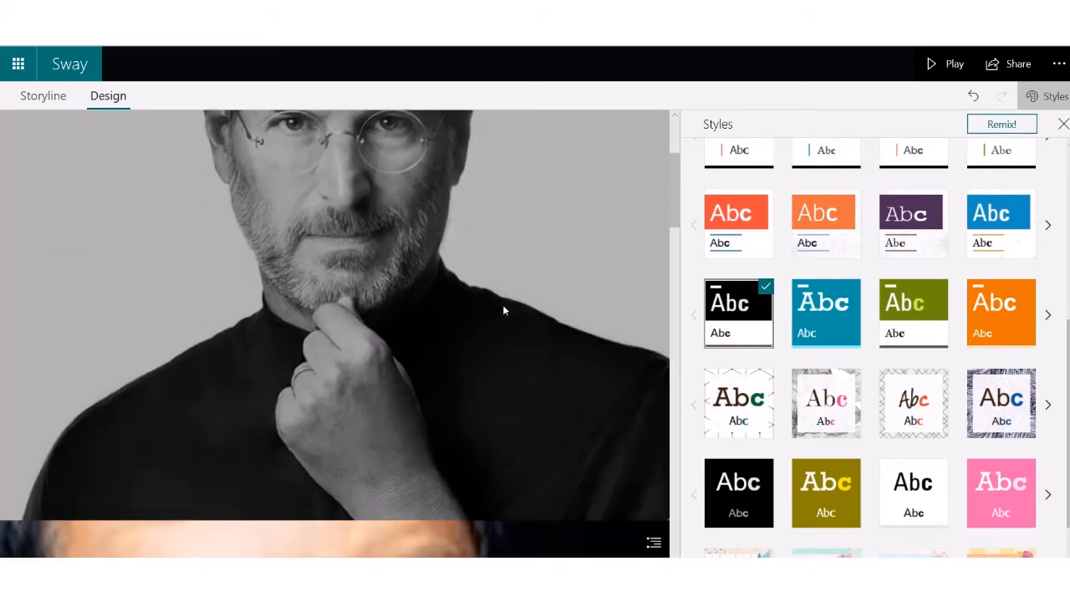
scroll(505, 310, down, 6)
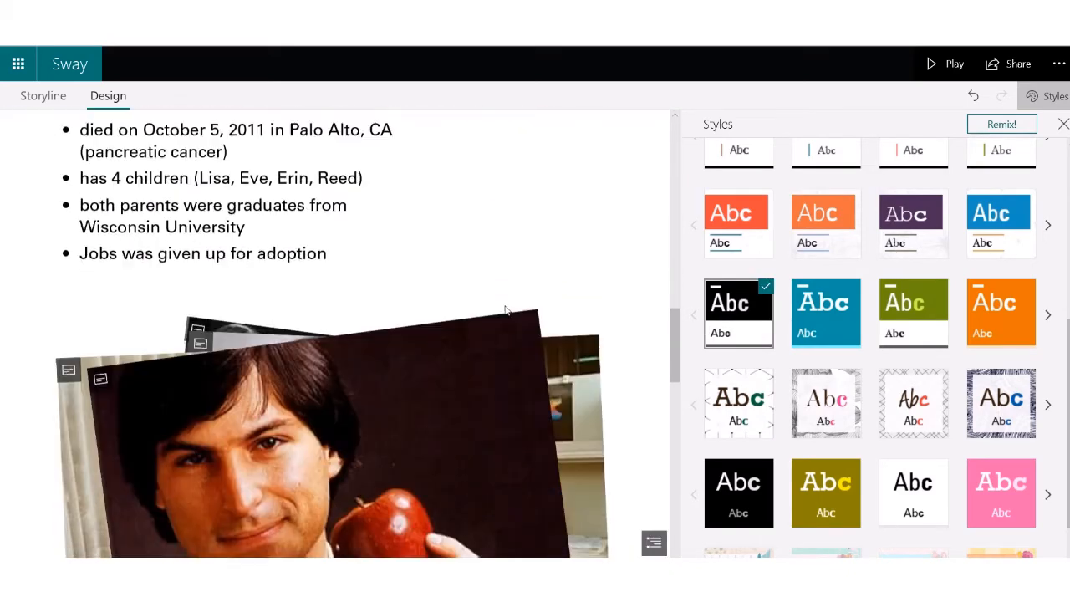
scroll(508, 304, up, 5)
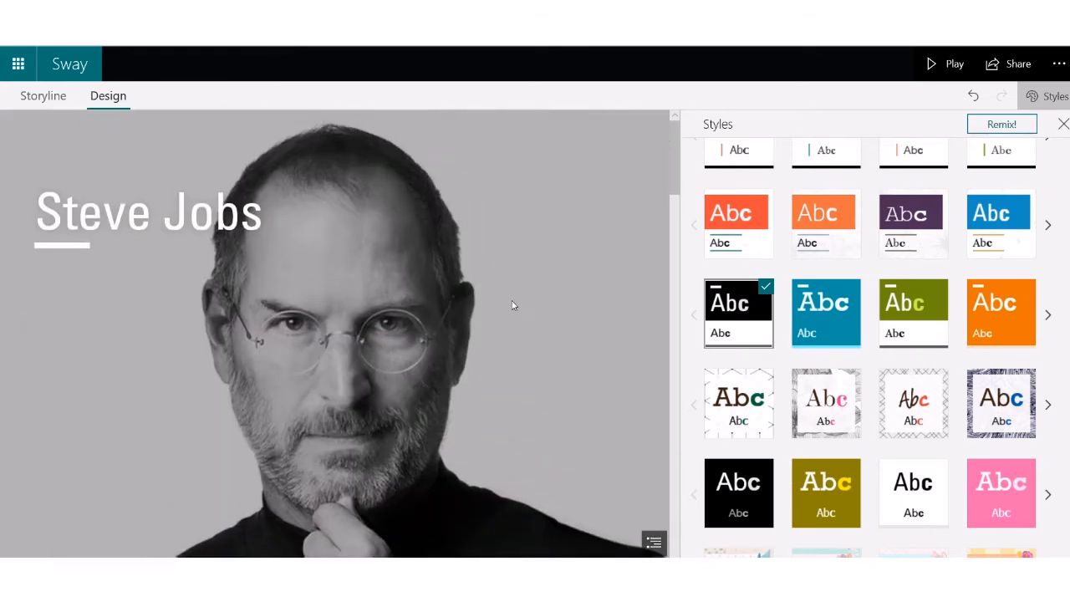
Step: Try a random Remix of the design and look through the presentation as far as the Apple "Seeds" section
click(995, 132)
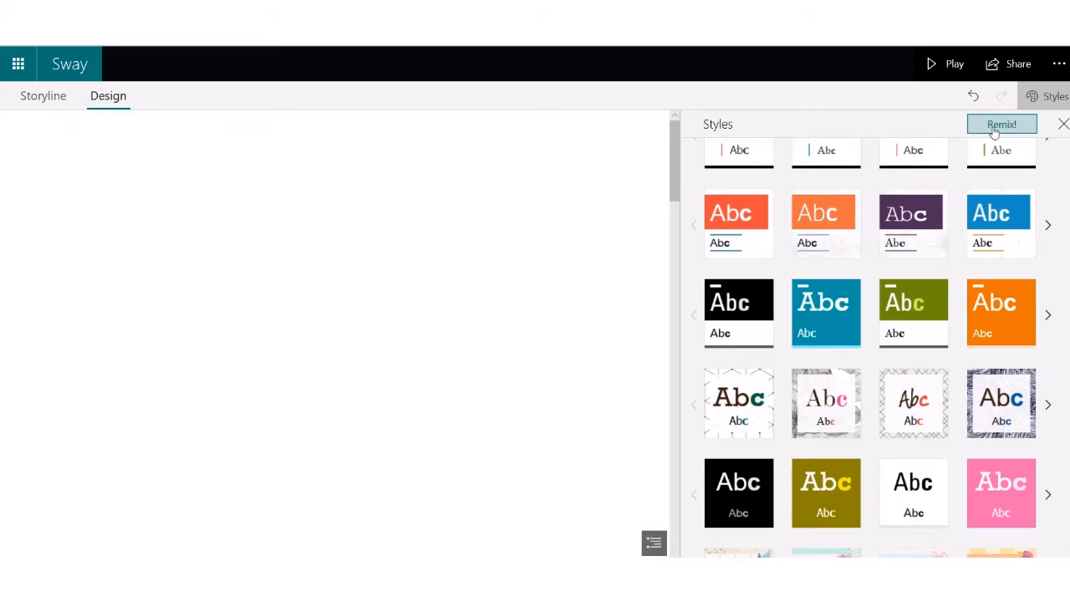
scroll(498, 234, down, 10)
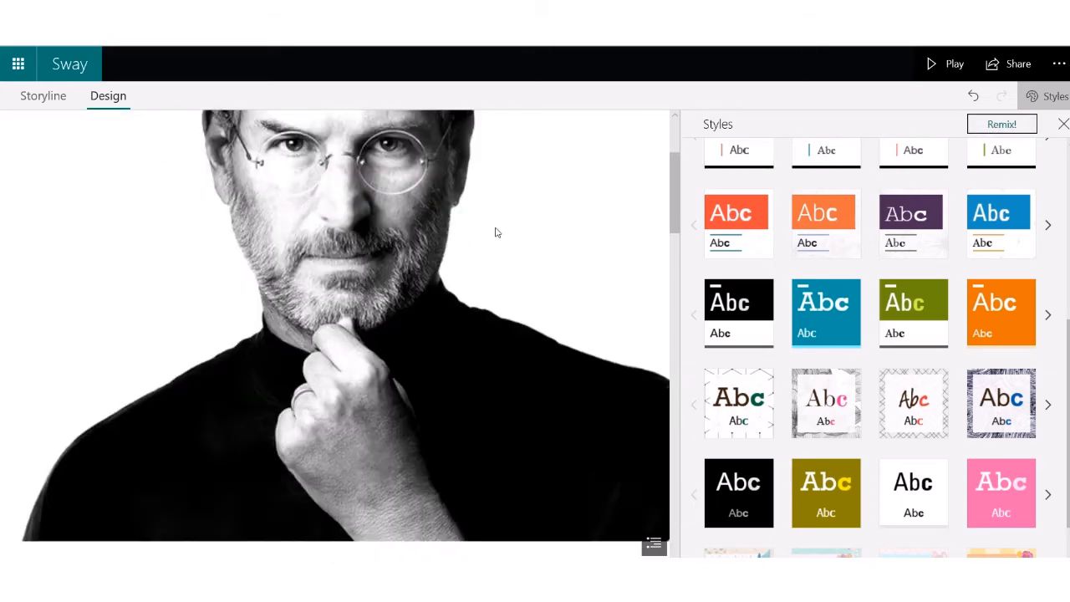
scroll(498, 235, down, 10)
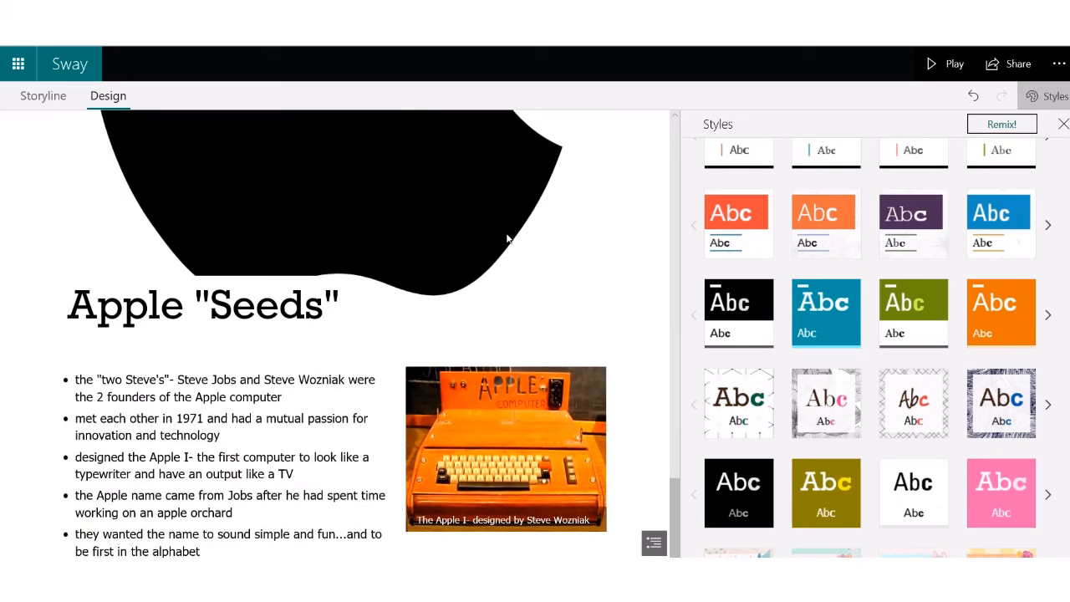
scroll(507, 236, up, 15)
scroll(513, 228, up, 5)
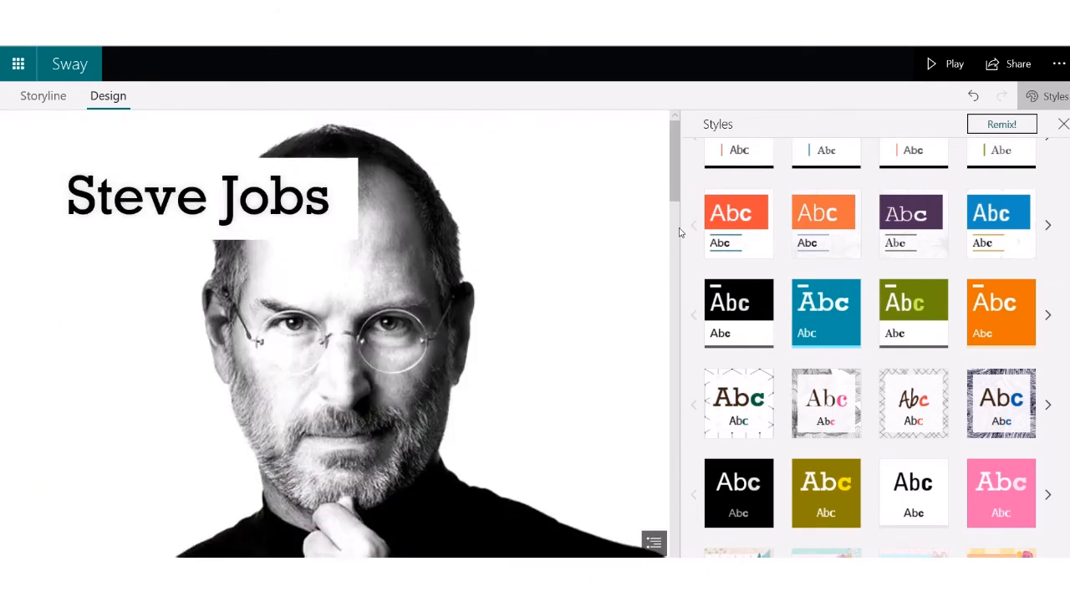
Step: Remix the design once more and check the title and Background heading
click(995, 125)
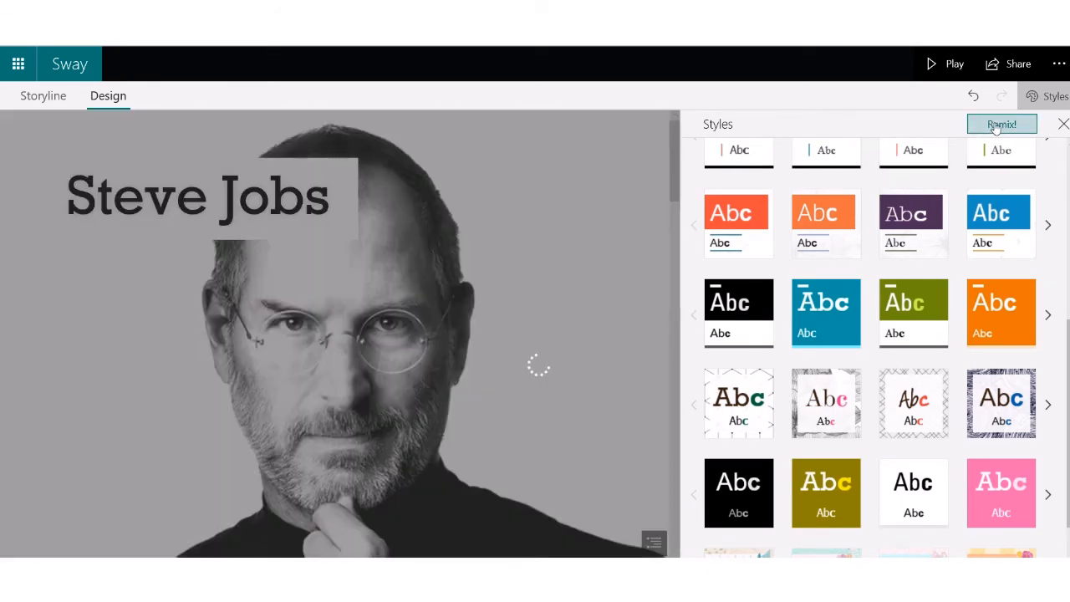
scroll(537, 301, down, 3)
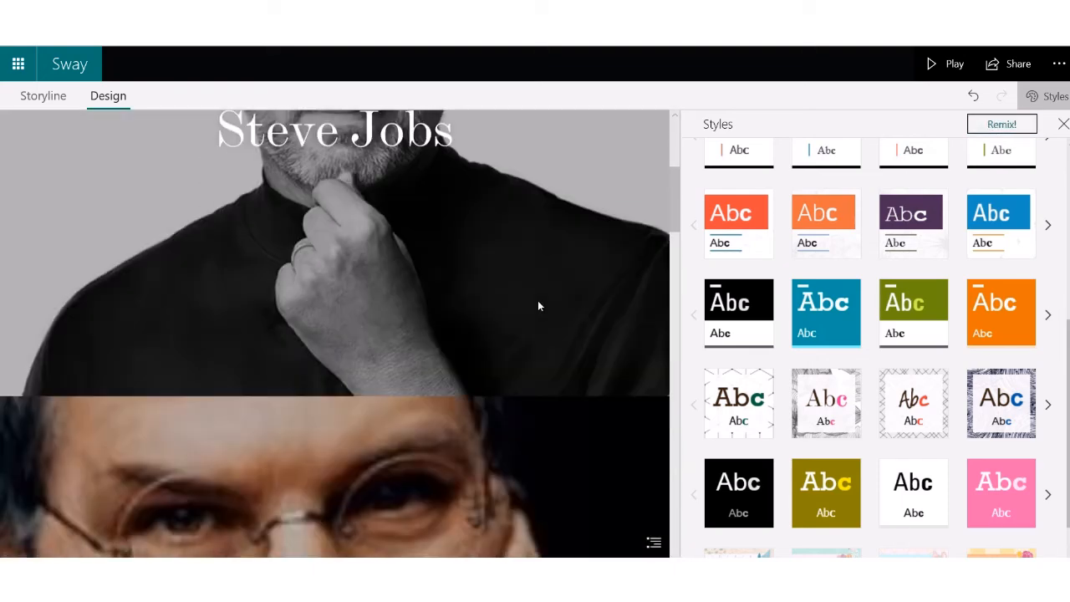
scroll(539, 301, down, 5)
scroll(540, 302, up, 3)
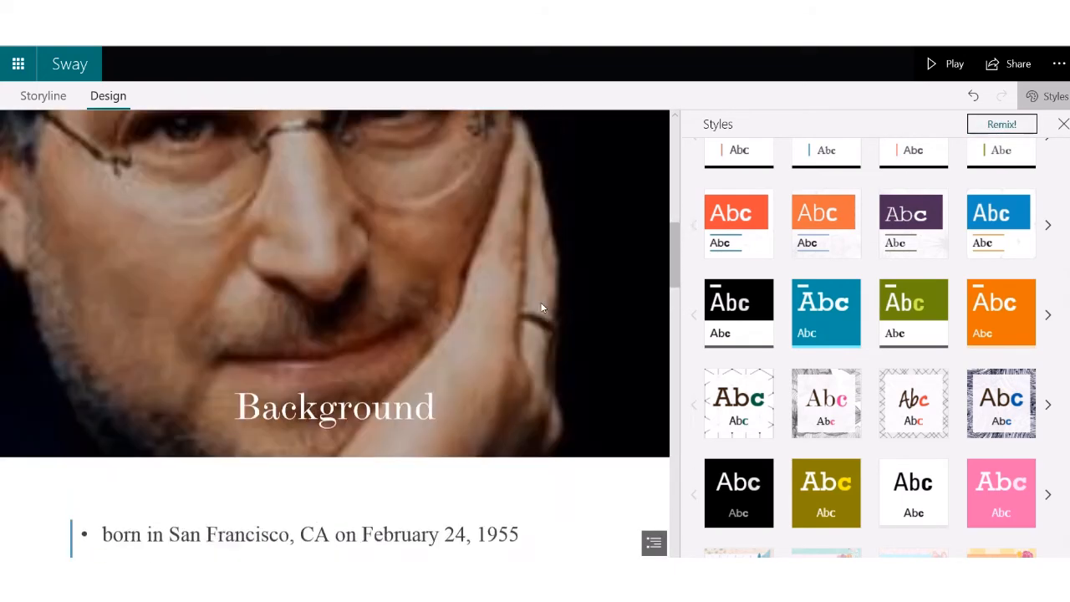
Step: Close the style choices and return to the Storyline for content editing
mouse_move(540, 47)
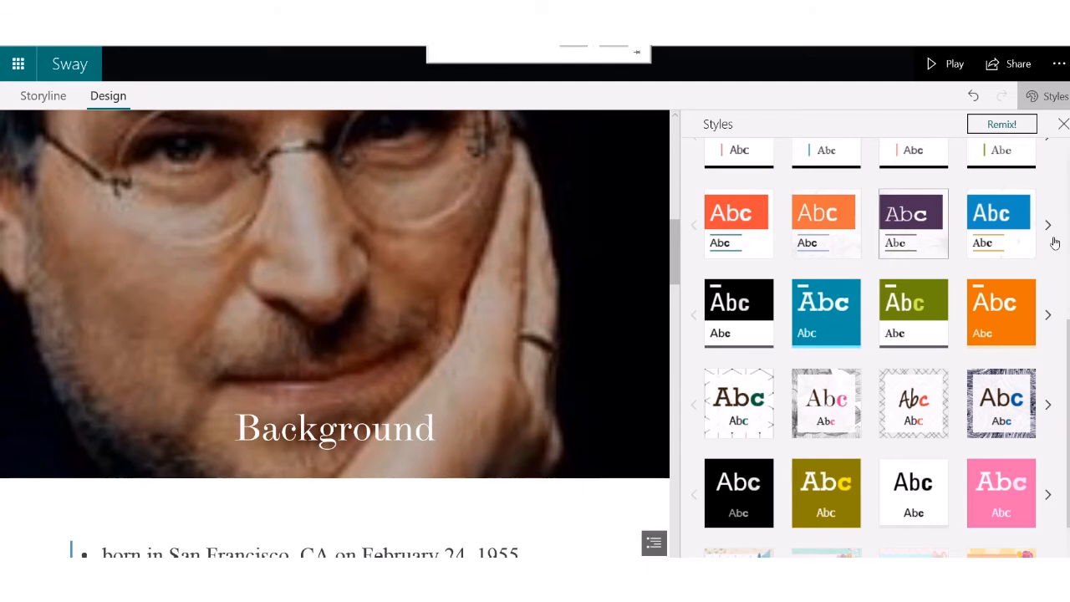
click(1062, 125)
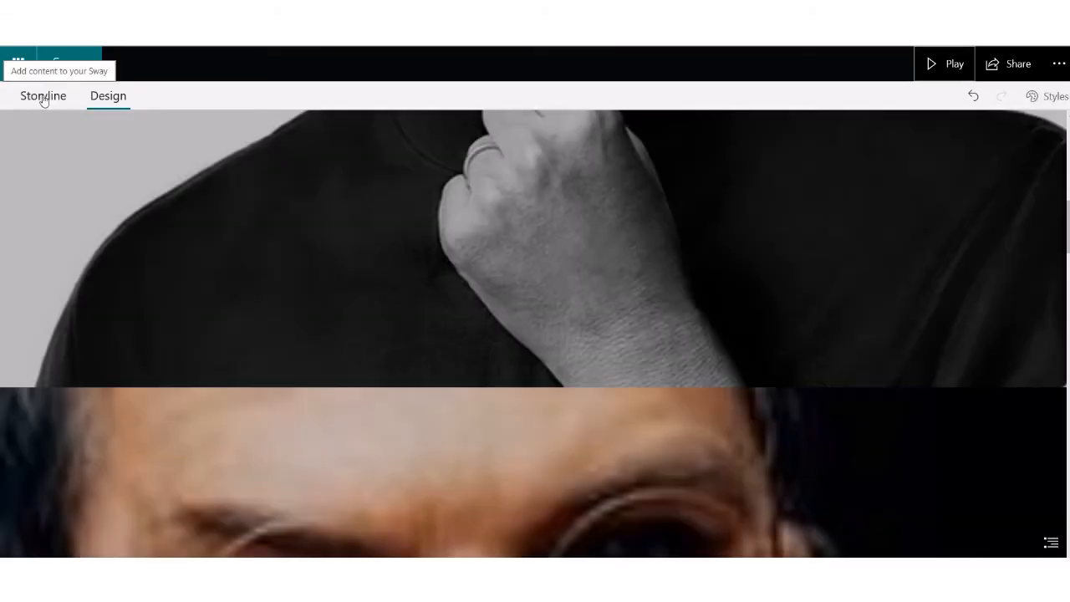
click(43, 97)
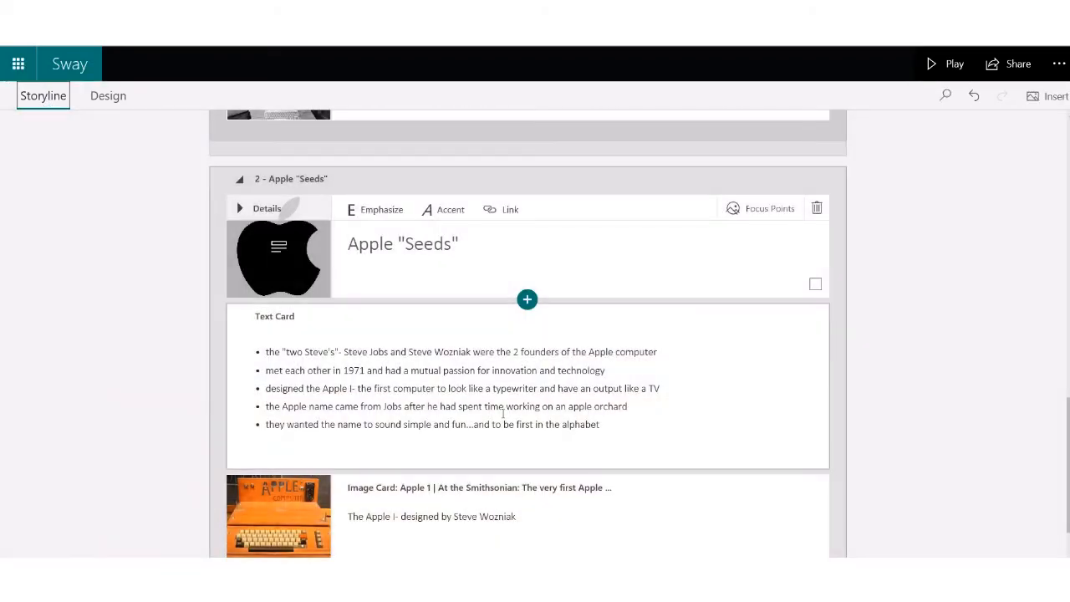